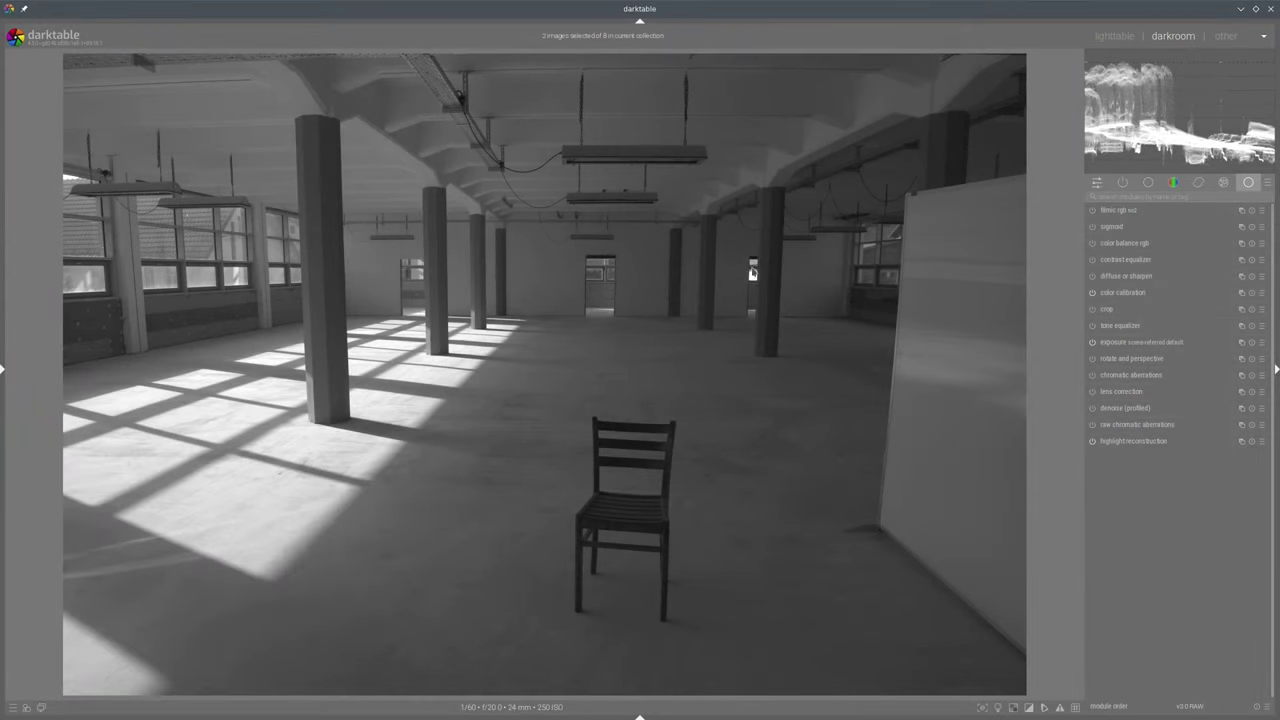
Check the grayscale mix in color calibration and raise the exposure to +2.198 EV
{"action": "left_click", "coordinate": [1128, 293]}
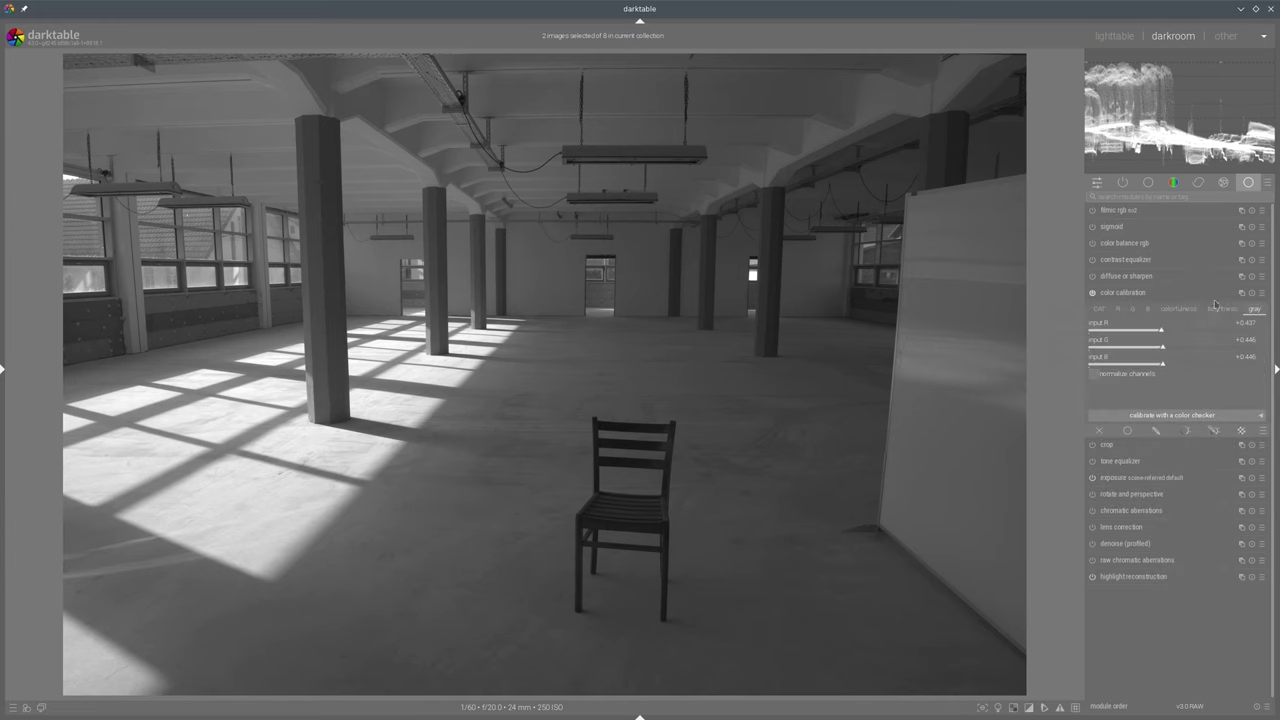
{"action": "left_click", "coordinate": [1130, 292]}
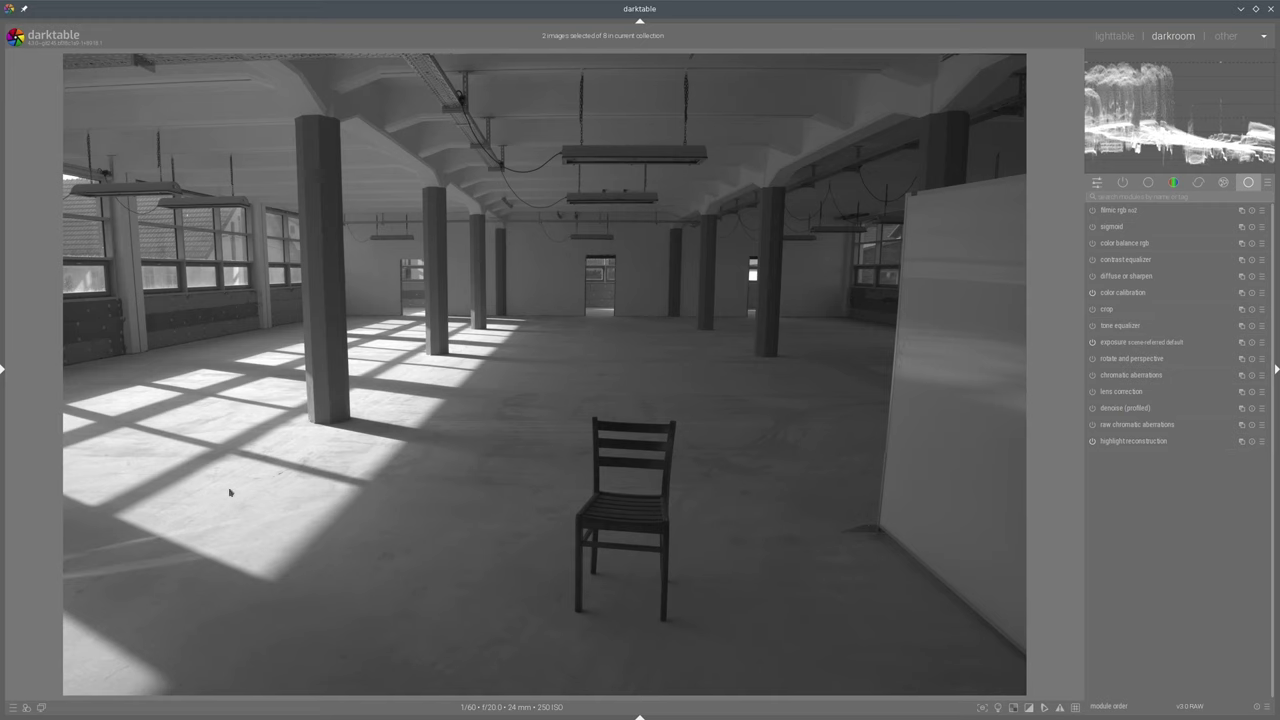
{"action": "left_click", "coordinate": [1119, 343]}
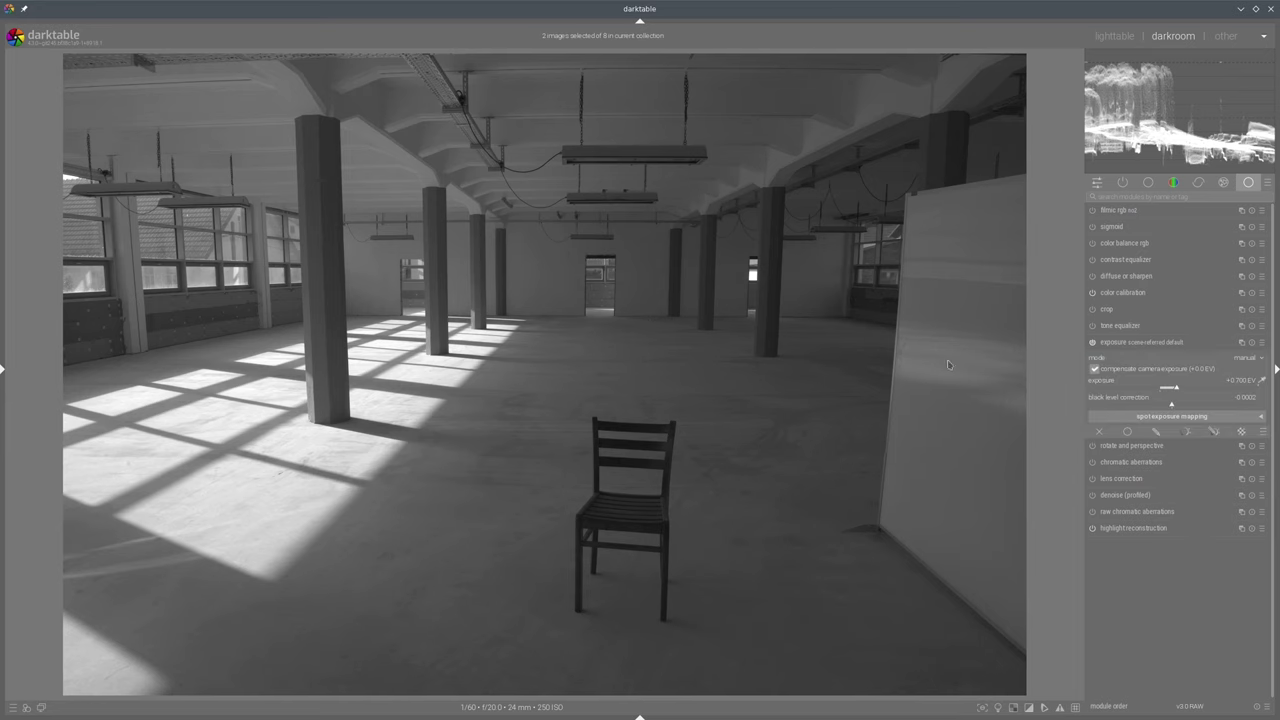
{"action": "left_click", "coordinate": [1203, 390]}
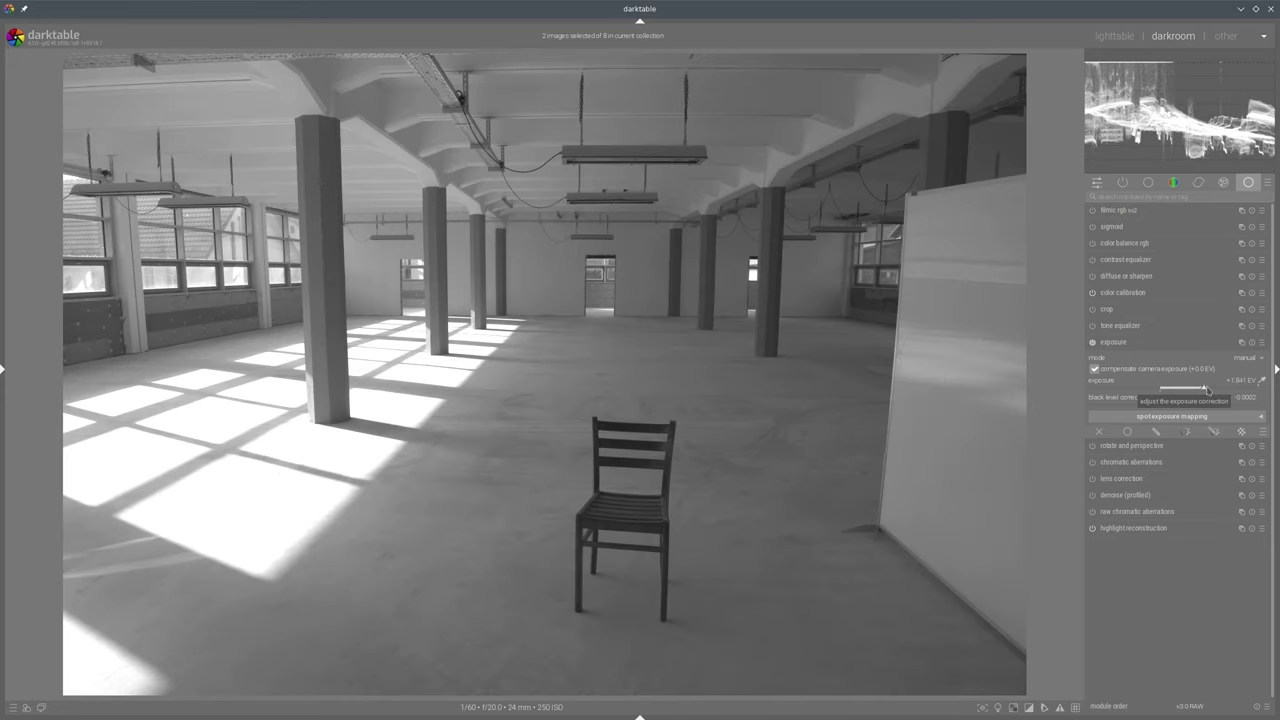
{"action": "left_click", "coordinate": [1211, 390]}
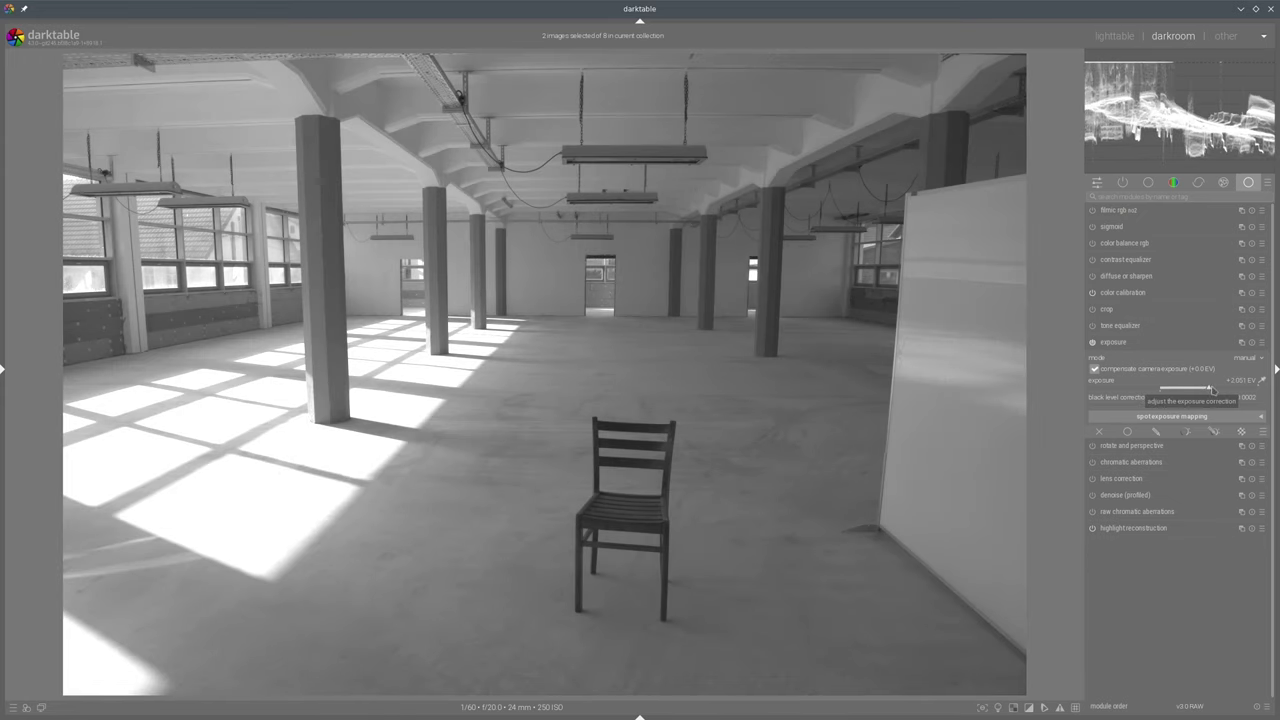
{"action": "left_click", "coordinate": [1213, 390]}
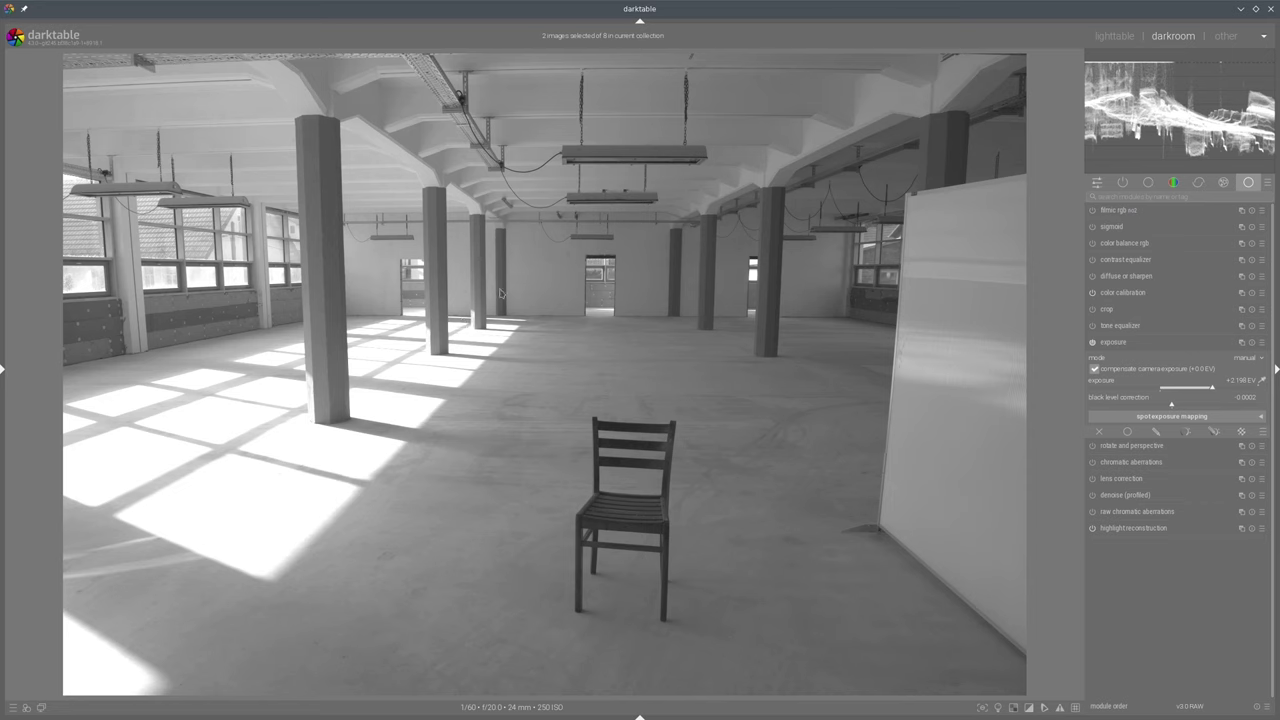
Enable filmic rgb and set its white relative exposure to about 5.7 EV
{"action": "left_click", "coordinate": [1092, 211]}
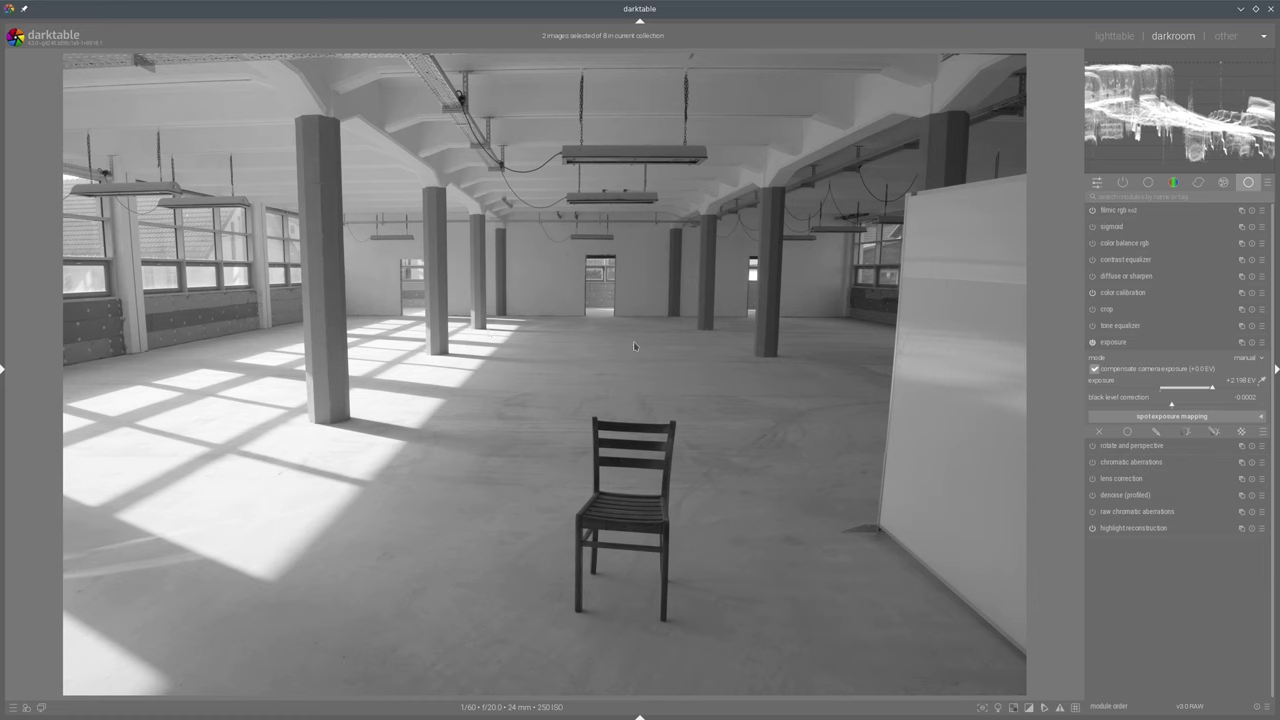
{"action": "left_click", "coordinate": [1117, 210]}
{"action": "left_click", "coordinate": [1192, 412]}
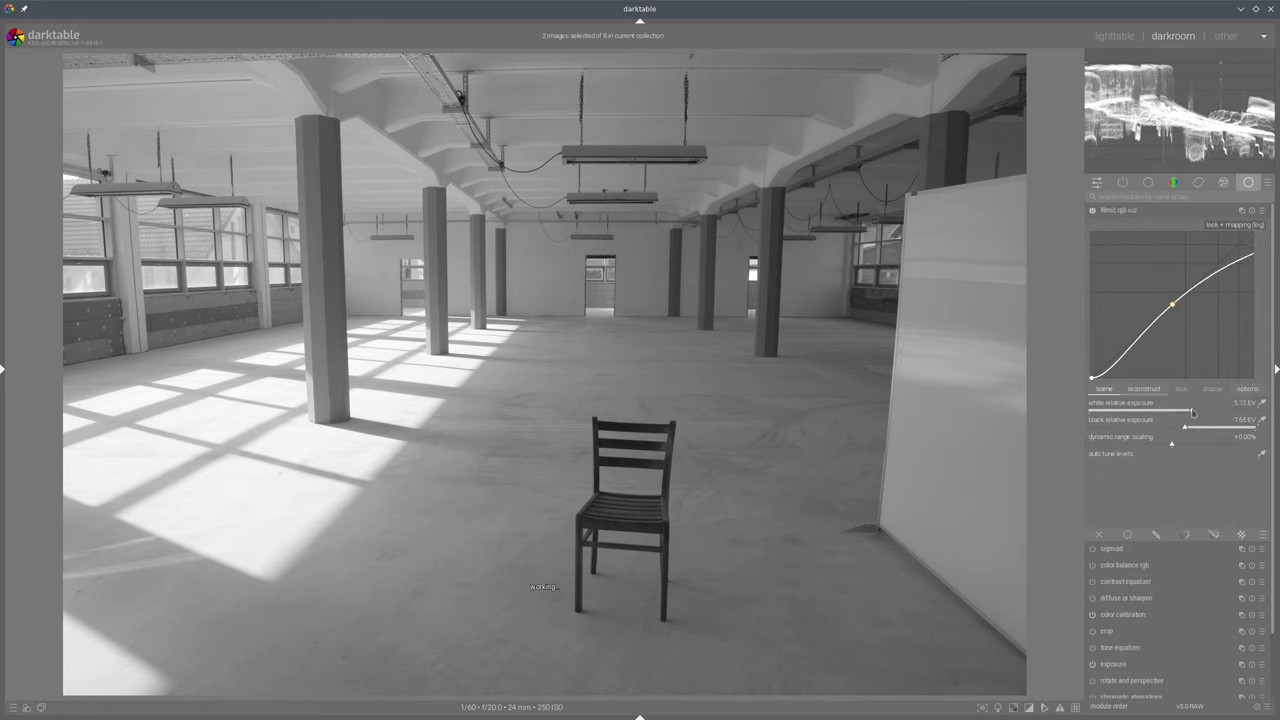
{"action": "left_click", "coordinate": [1128, 212]}
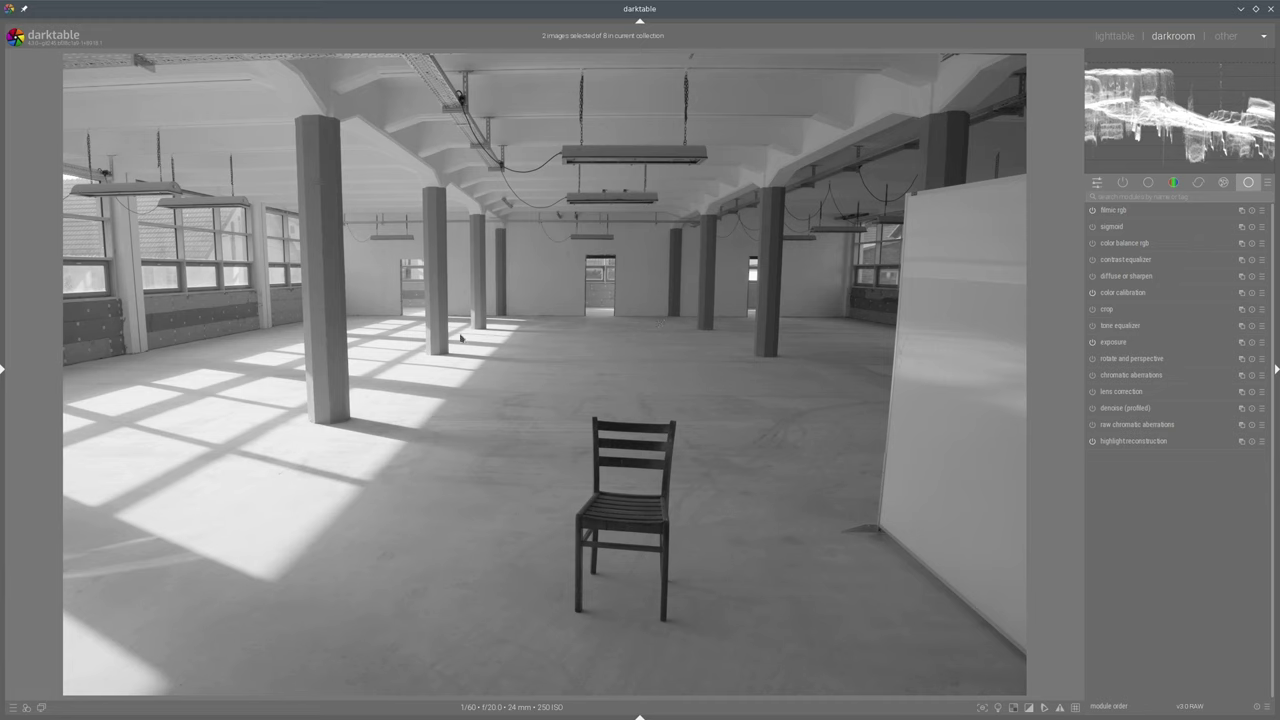
Raise the exposure to +2.805 EV and the filmic rgb white relative exposure to 6.72 EV
{"action": "left_click", "coordinate": [1120, 342]}
{"action": "left_click_drag", "start_coordinate": [1214, 391], "coordinate": [1227, 391]}
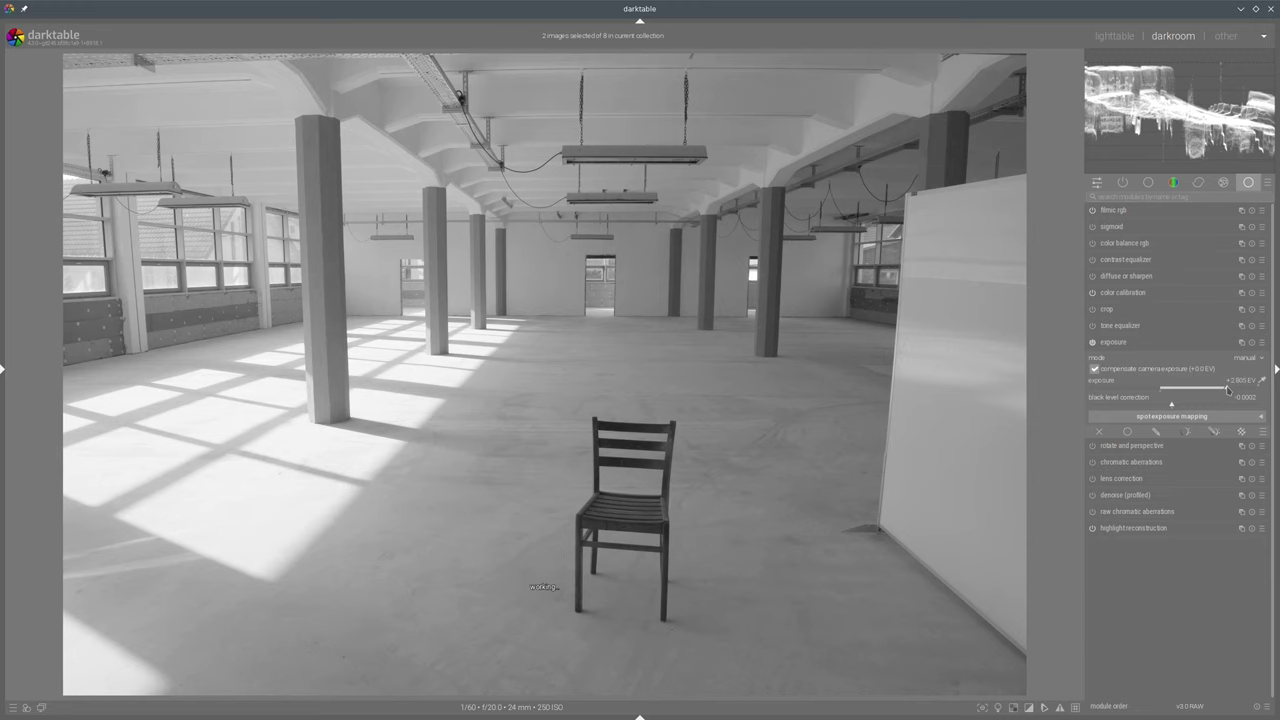
{"action": "left_click", "coordinate": [1134, 213]}
{"action": "left_click", "coordinate": [1220, 413]}
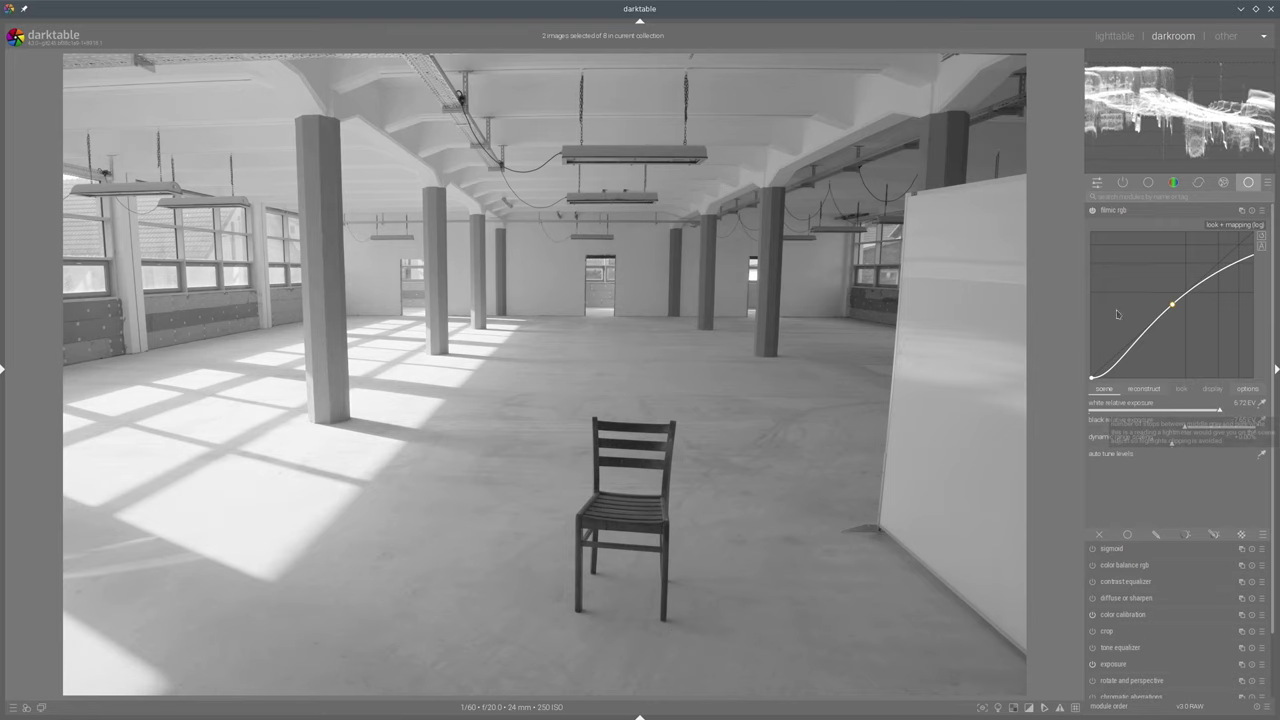
{"action": "left_click", "coordinate": [1130, 210]}
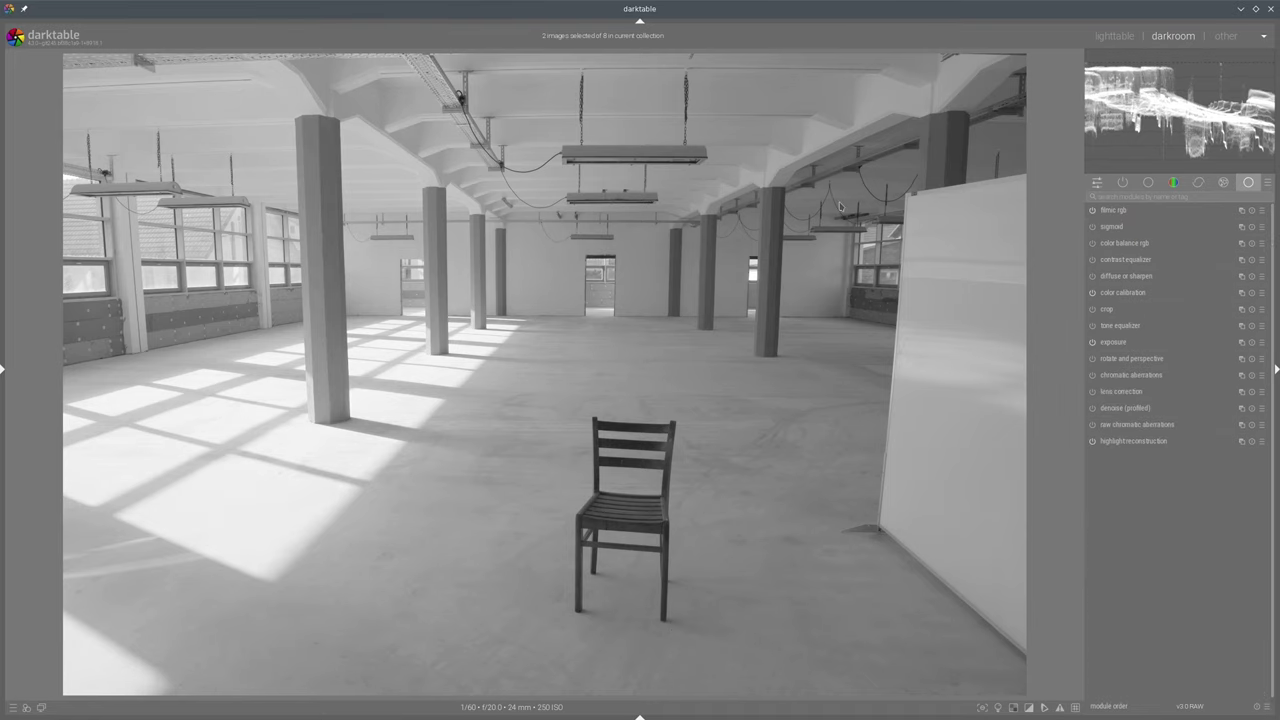
Return to the lighttable comparison of the two photos and shrink and reposition the under-over-2.jpg window above them
{"action": "left_click", "coordinate": [1114, 36]}
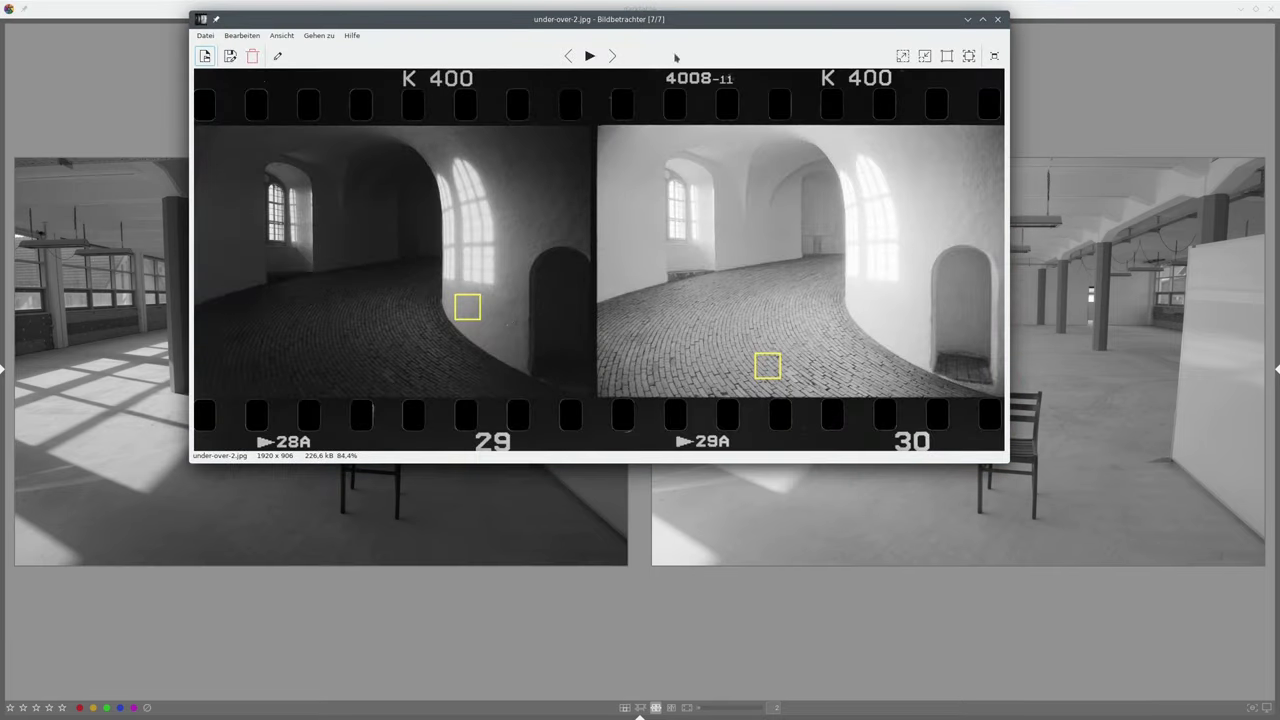
{"action": "mouse_move", "coordinate": [673, 19]}
{"action": "left_mouse_down"}
{"action": "mouse_move", "coordinate": [737, 34]}
{"action": "mouse_move", "coordinate": [632, 291]}
{"action": "mouse_move", "coordinate": [822, 364]}
{"action": "mouse_move", "coordinate": [447, 40]}
{"action": "mouse_move", "coordinate": [690, 24]}
{"action": "left_mouse_up"}
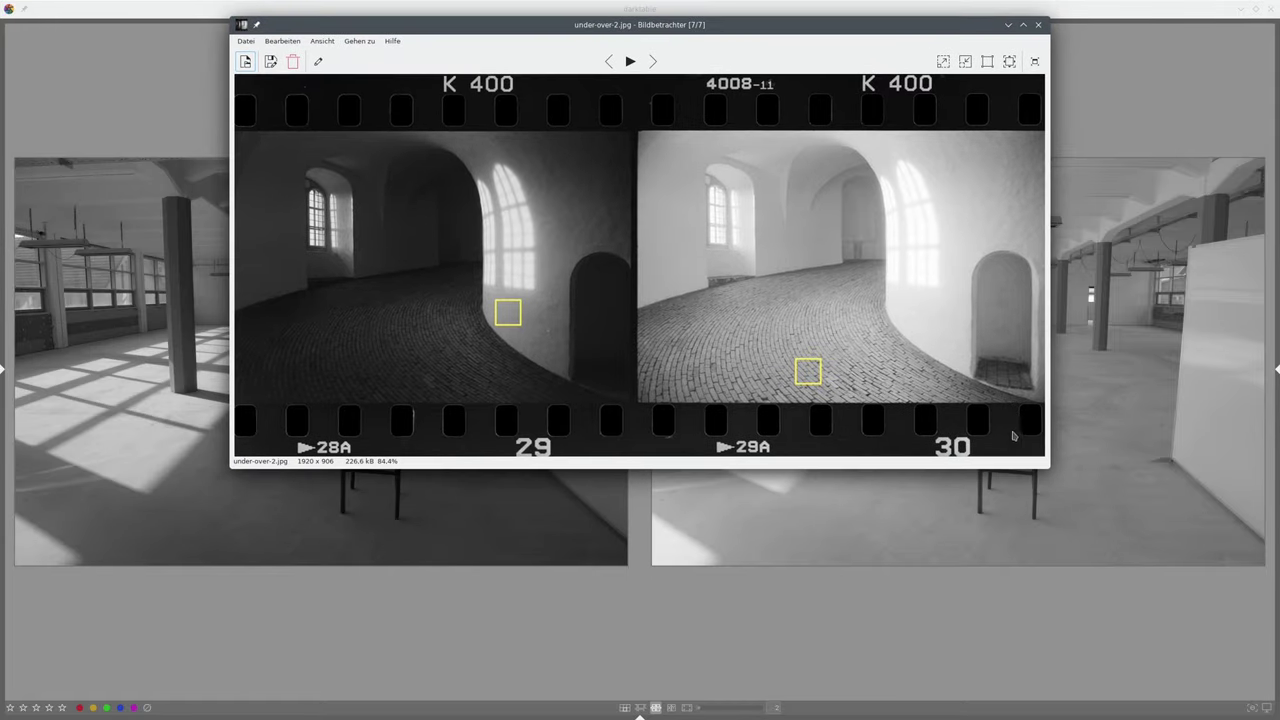
{"action": "left_click_drag", "start_coordinate": [1046, 463], "coordinate": [903, 340]}
{"action": "left_click_drag", "start_coordinate": [605, 30], "coordinate": [753, 44]}
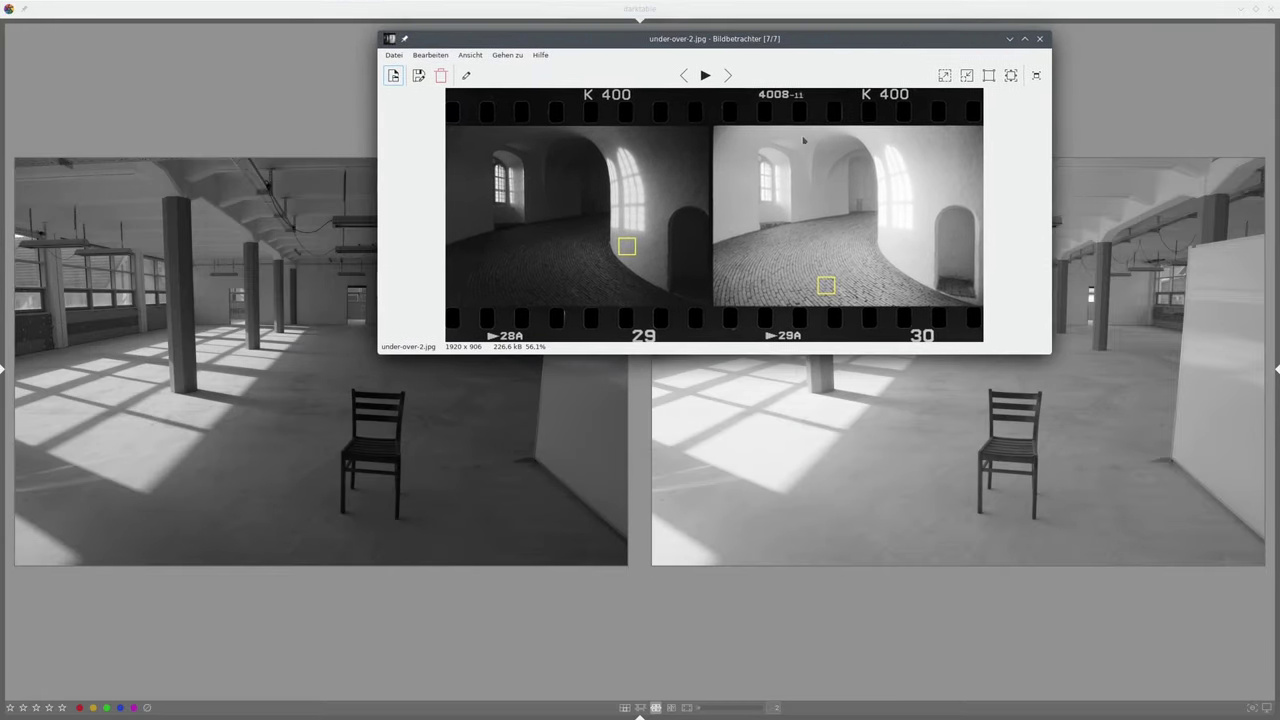
{"action": "left_click_drag", "start_coordinate": [834, 46], "coordinate": [814, 38]}
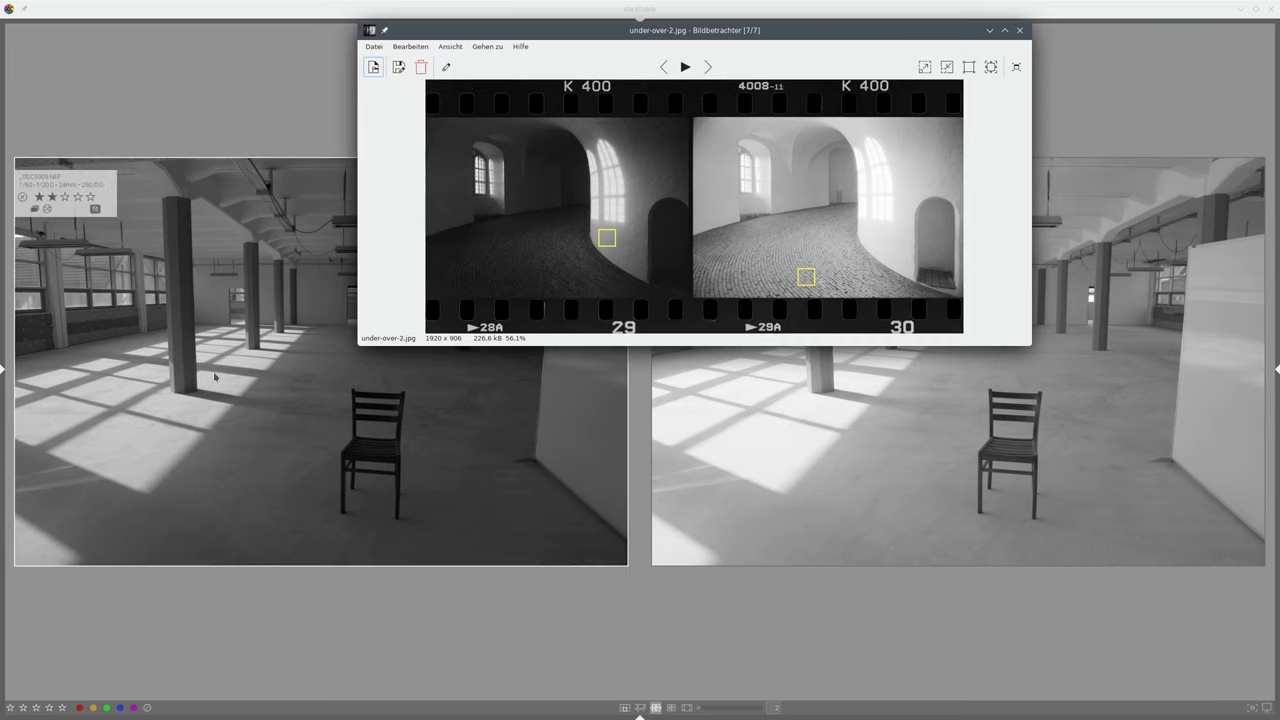
Circle the sunlit floor in both chair photos and the bright window light in both reference frames
{"action": "mouse_move", "coordinate": [232, 352]}
{"action": "left_mouse_down"}
{"action": "mouse_move", "coordinate": [263, 345]}
{"action": "mouse_move", "coordinate": [256, 324]}
{"action": "left_mouse_up"}
{"action": "mouse_move", "coordinate": [600, 140]}
{"action": "left_mouse_down"}
{"action": "mouse_move", "coordinate": [603, 220]}
{"action": "mouse_move", "coordinate": [606, 134]}
{"action": "left_mouse_up"}
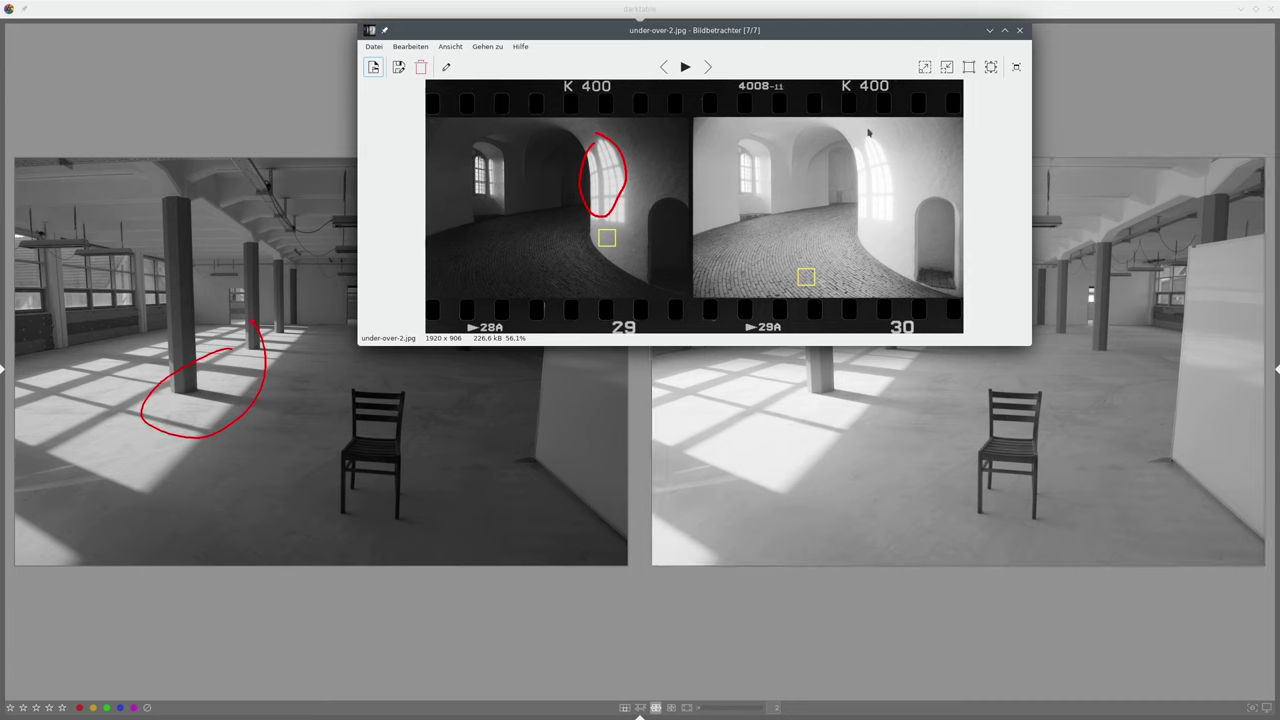
{"action": "mouse_move", "coordinate": [868, 132]}
{"action": "left_mouse_down"}
{"action": "mouse_move", "coordinate": [859, 212]}
{"action": "mouse_move", "coordinate": [881, 224]}
{"action": "mouse_move", "coordinate": [905, 189]}
{"action": "mouse_move", "coordinate": [867, 150]}
{"action": "left_mouse_up"}
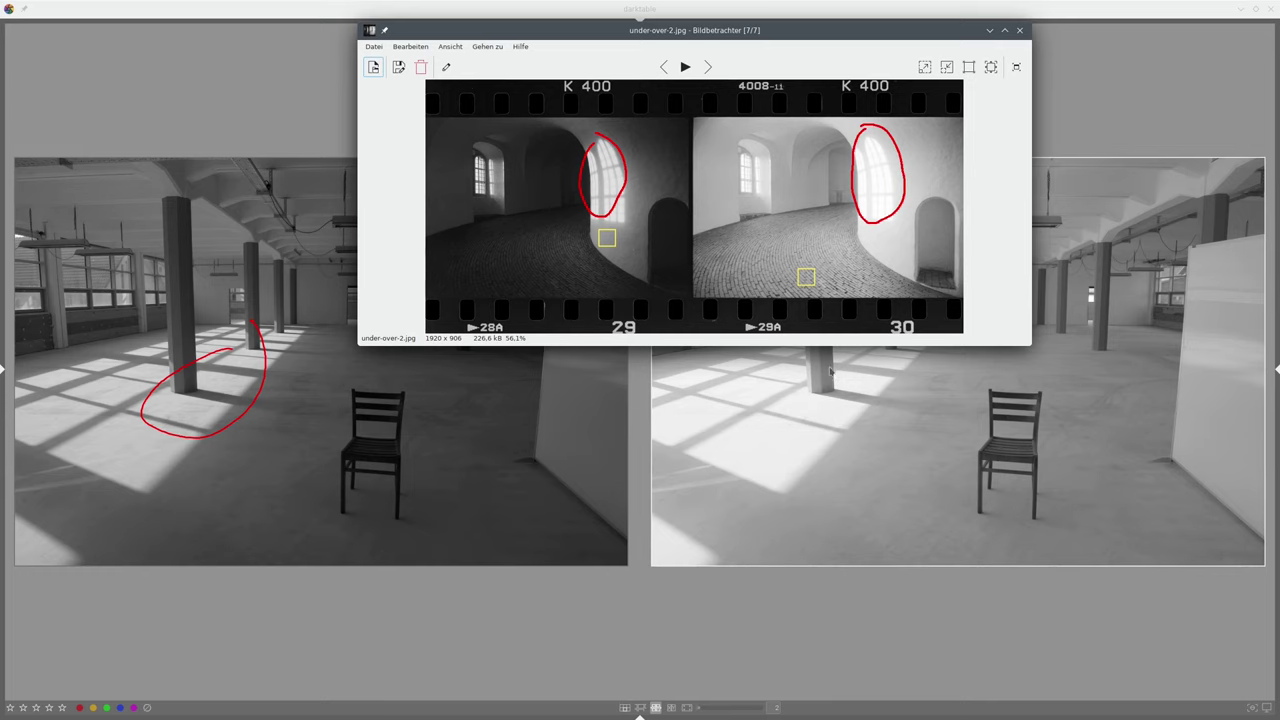
{"action": "mouse_move", "coordinate": [810, 376]}
{"action": "left_mouse_down"}
{"action": "mouse_move", "coordinate": [875, 486]}
{"action": "mouse_move", "coordinate": [820, 352]}
{"action": "left_mouse_up"}
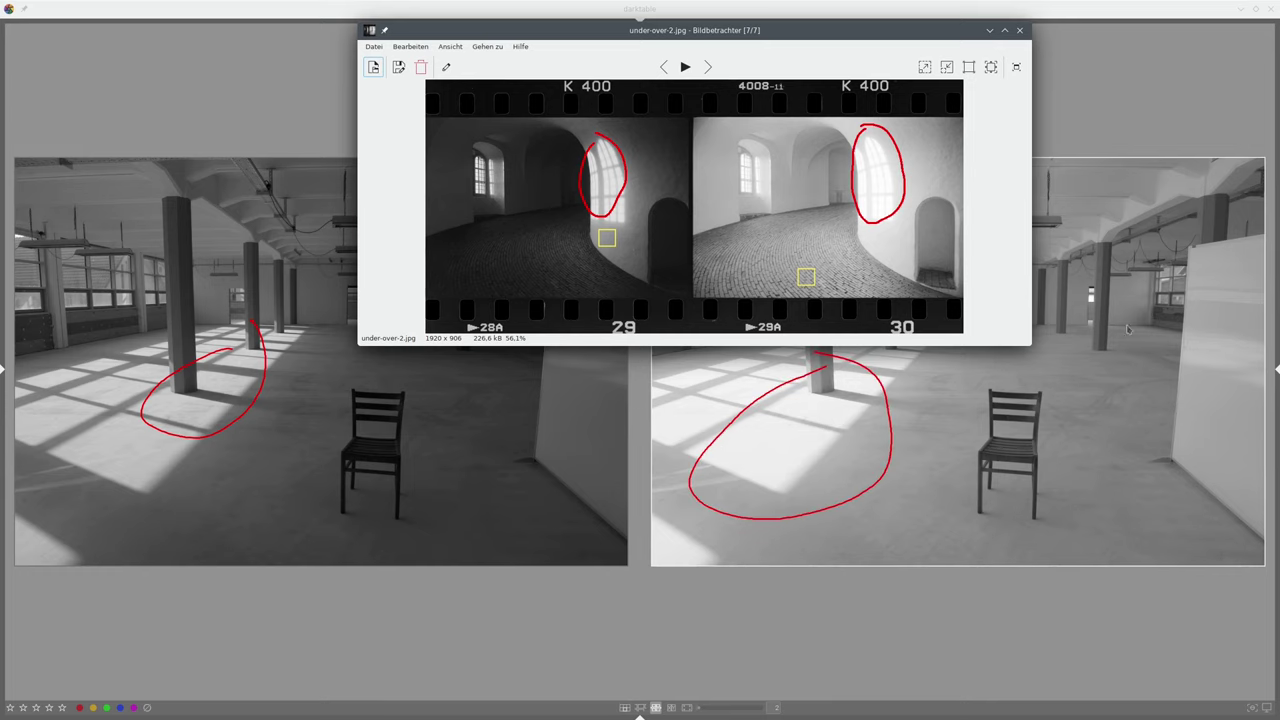
Clear the red annotation circles and close the under-over-2.jpg reference image
{"action": "left_click_drag", "start_coordinate": [881, 46], "coordinate": [833, 40]}
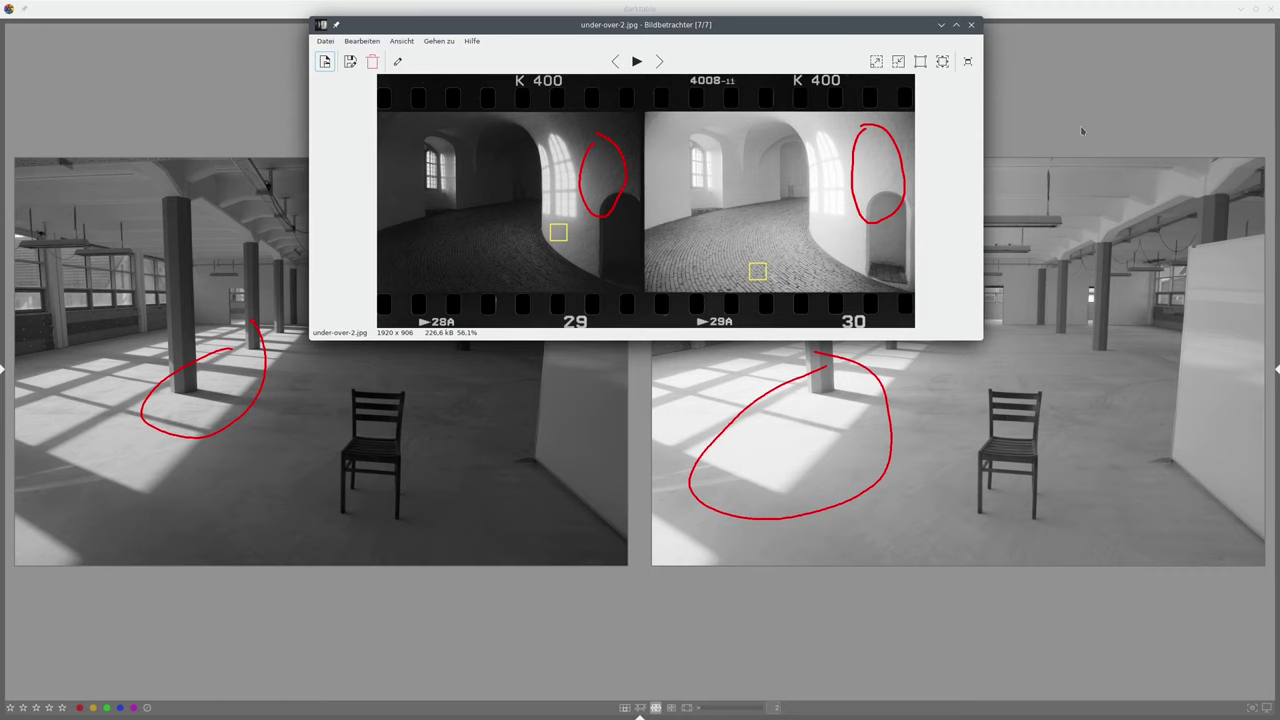
{"action": "key", "text": "Escape"}
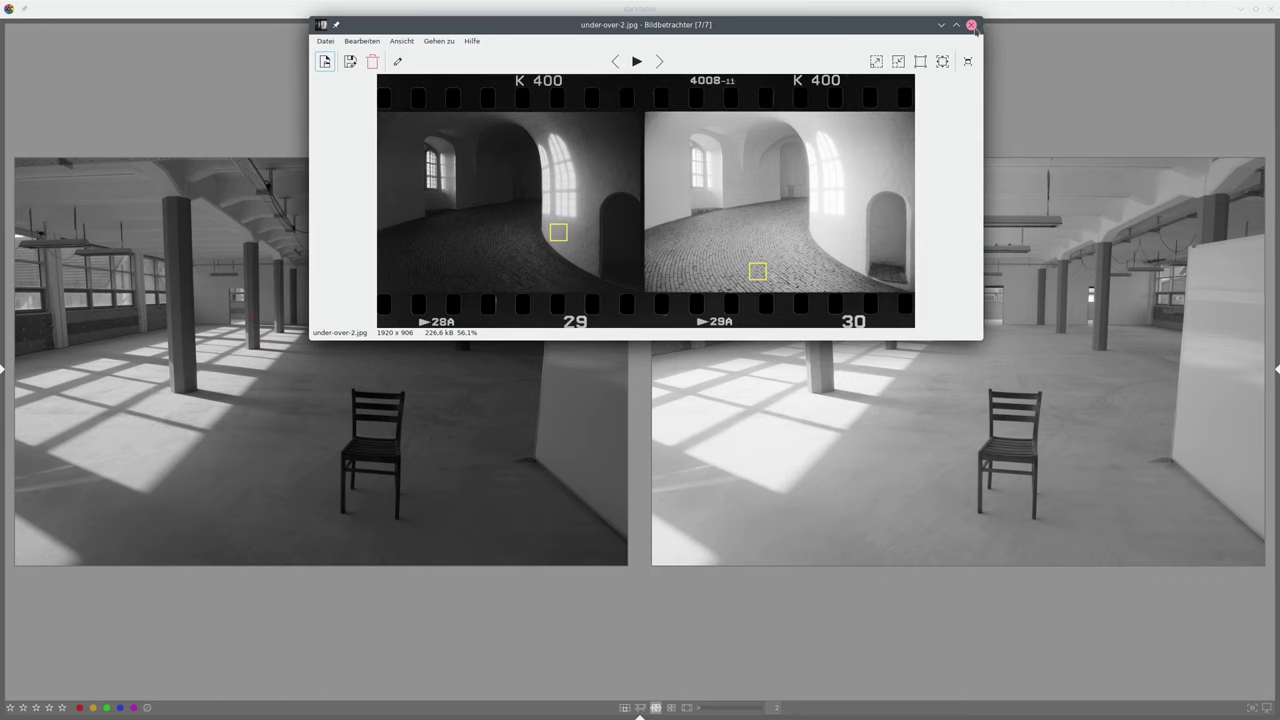
{"action": "left_click", "coordinate": [970, 24]}
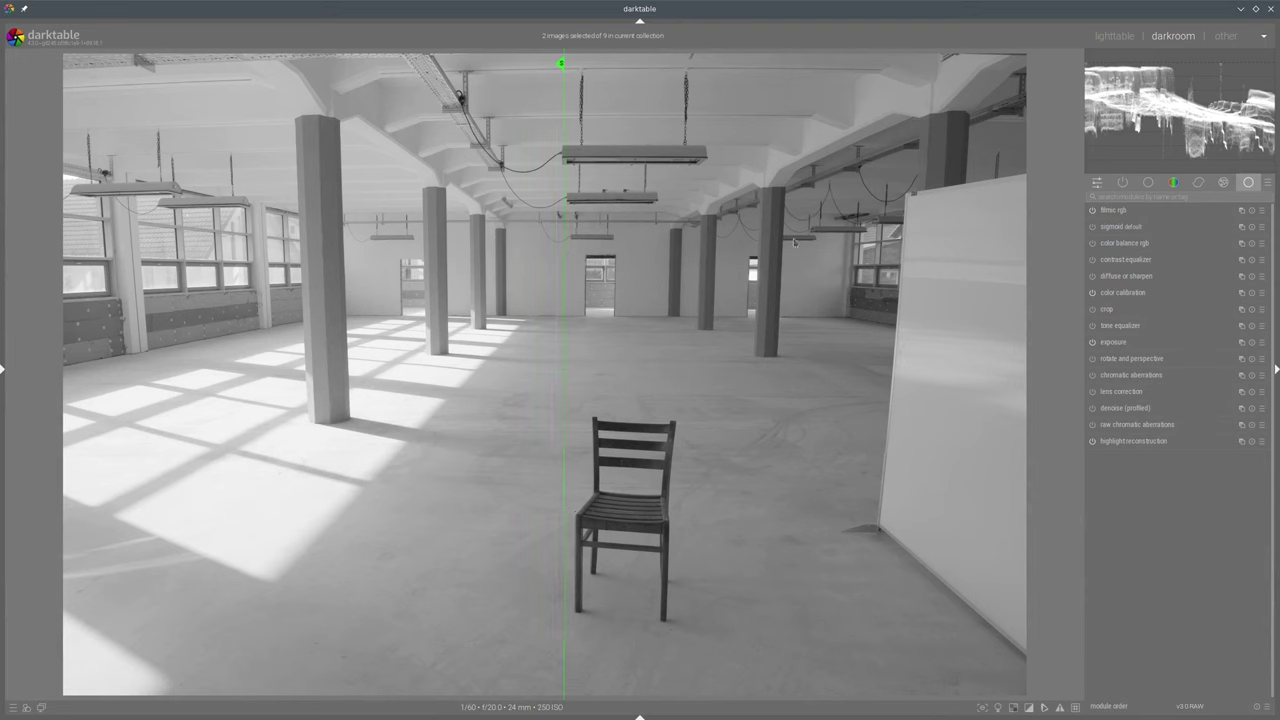
Replace filmic rgb with sigmoid and compare the chair and sunlit floor areas against the snapshot
{"action": "left_click", "coordinate": [1092, 210]}
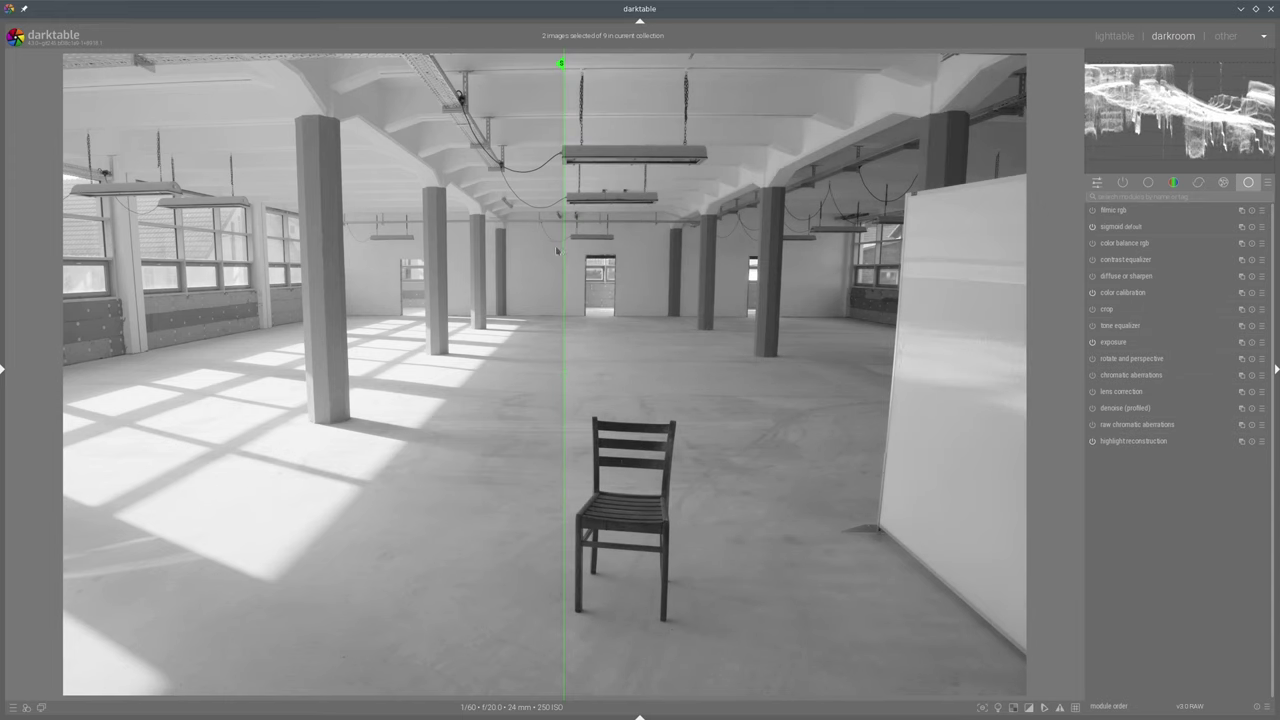
{"action": "left_click_drag", "start_coordinate": [565, 253], "coordinate": [297, 335]}
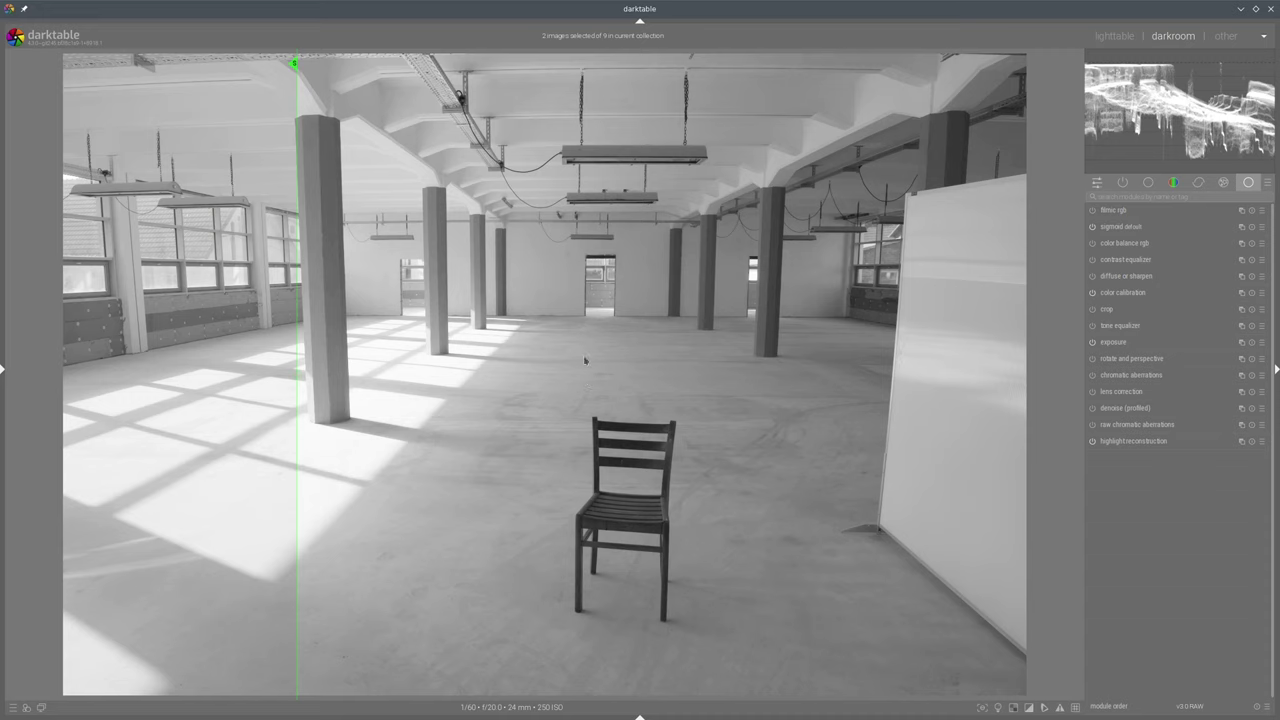
{"action": "mouse_move", "coordinate": [586, 357]}
{"action": "left_mouse_down"}
{"action": "mouse_move", "coordinate": [741, 631]}
{"action": "mouse_move", "coordinate": [612, 350]}
{"action": "left_mouse_up"}
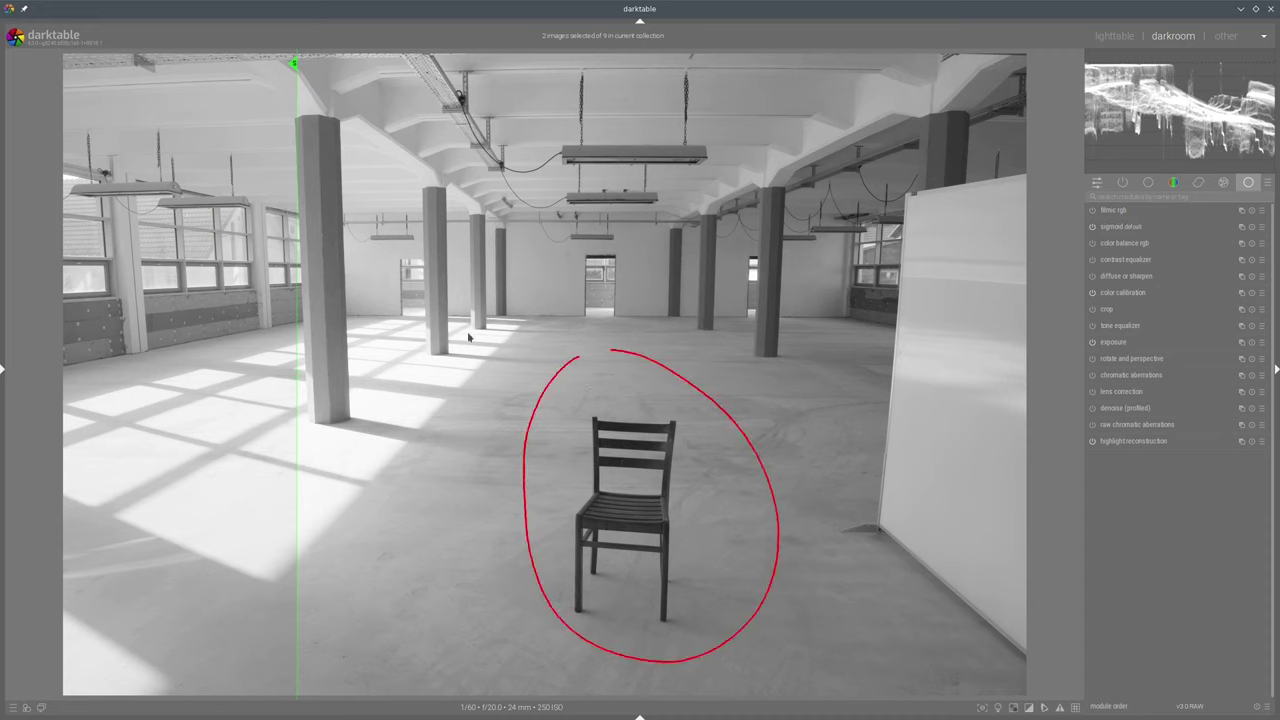
{"action": "left_click_drag", "start_coordinate": [299, 306], "coordinate": [256, 317]}
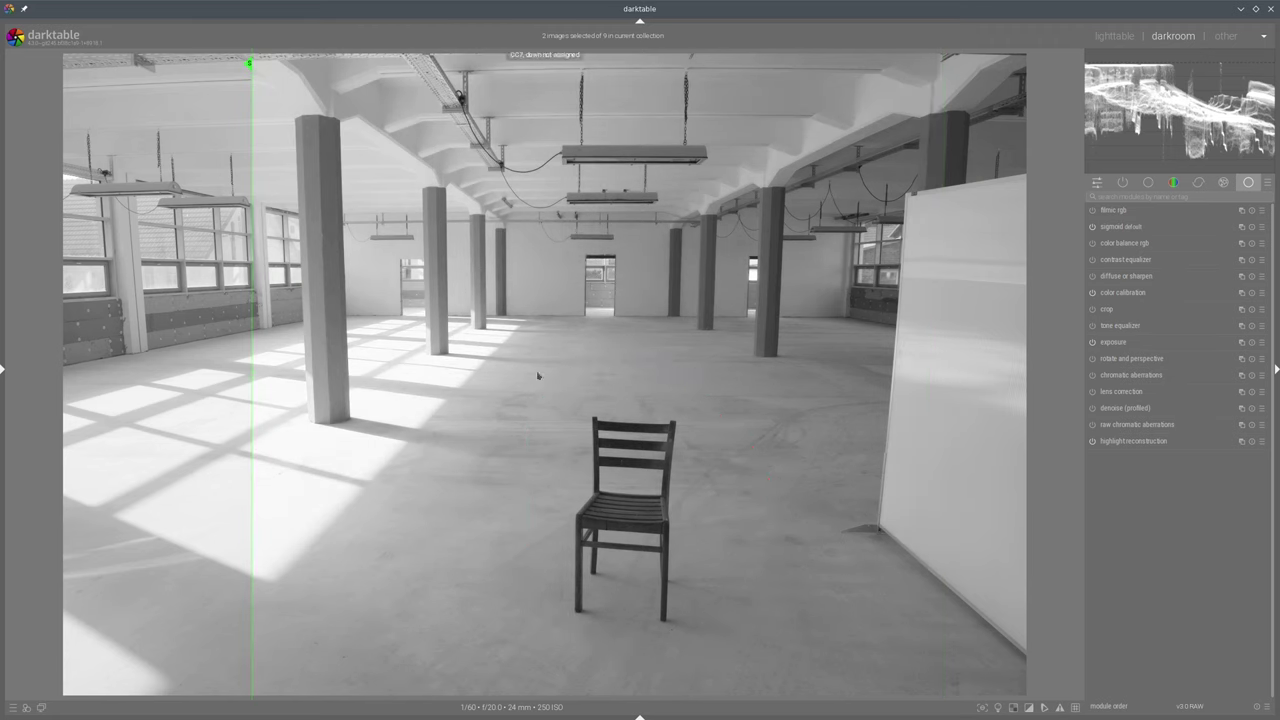
{"action": "mouse_move", "coordinate": [433, 344]}
{"action": "left_mouse_down"}
{"action": "mouse_move", "coordinate": [321, 408]}
{"action": "mouse_move", "coordinate": [411, 497]}
{"action": "mouse_move", "coordinate": [388, 293]}
{"action": "left_mouse_up"}
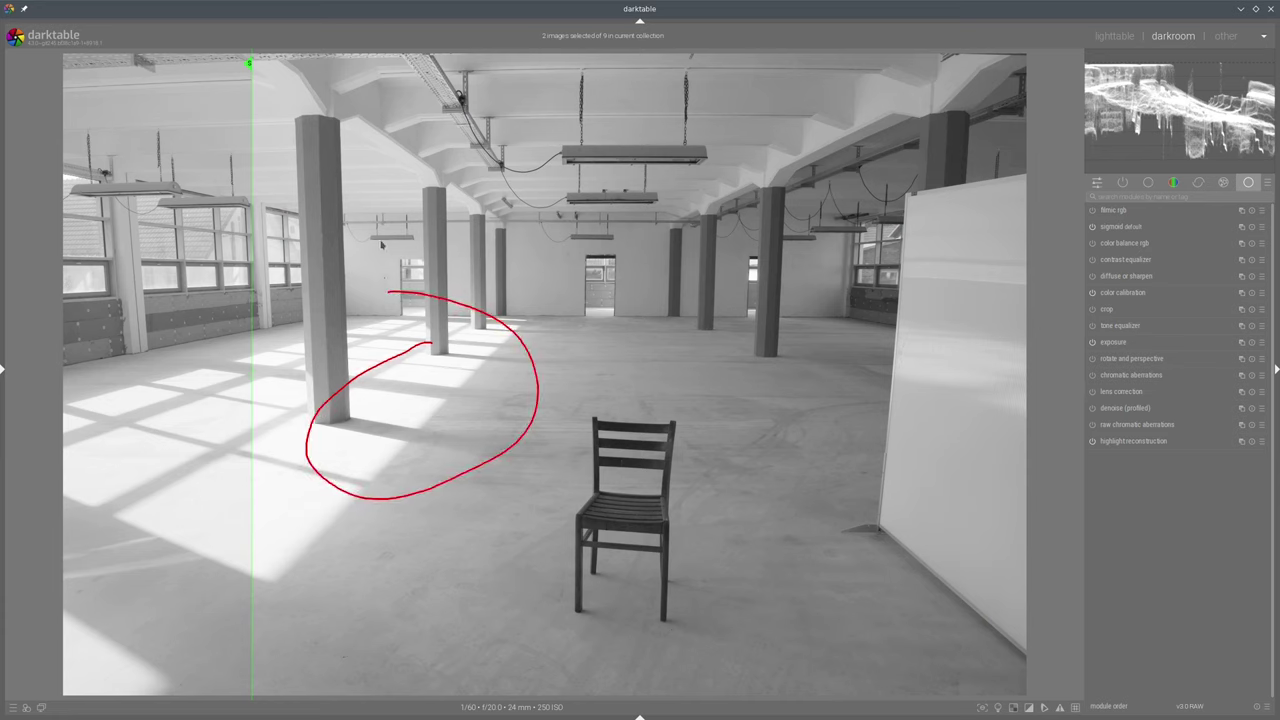
Set the sigmoid contrast to about 1.21 and the skew to -0.38, comparing the tones against the snapshot
{"action": "left_click", "coordinate": [1128, 227]}
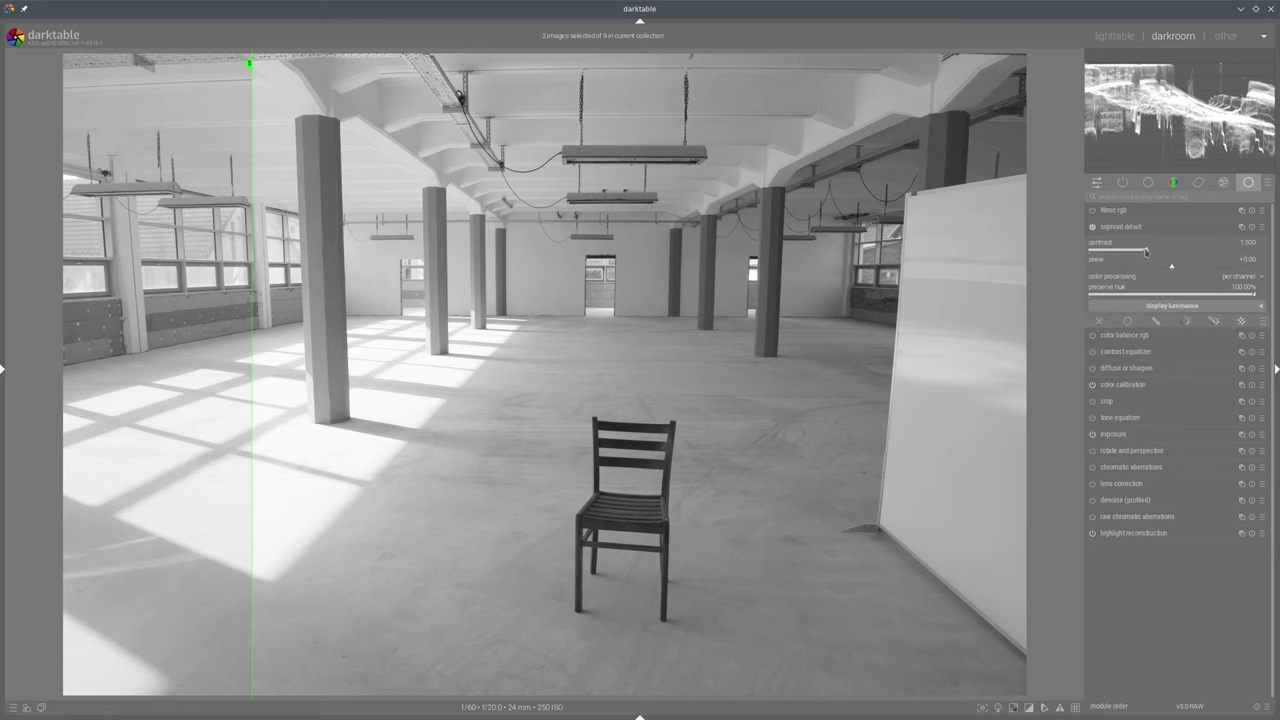
{"action": "left_click_drag", "start_coordinate": [1146, 252], "coordinate": [1118, 257]}
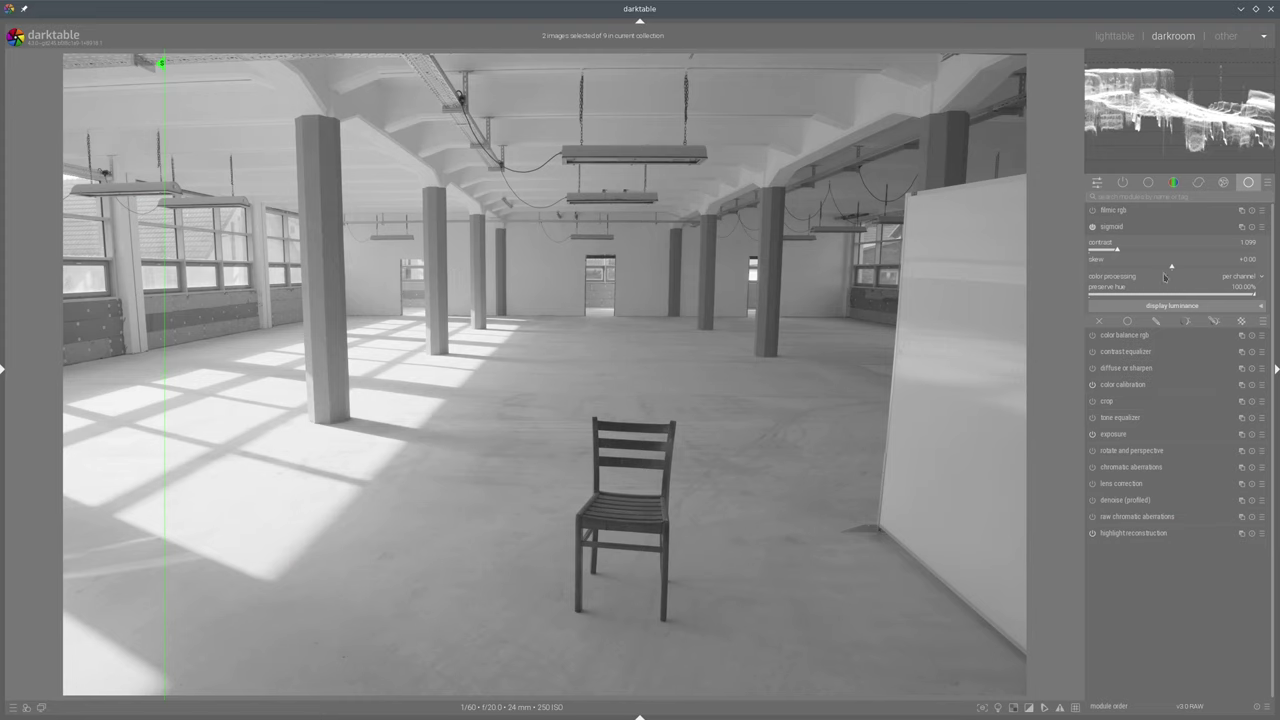
{"action": "mouse_move", "coordinate": [1172, 268]}
{"action": "left_mouse_down"}
{"action": "mouse_move", "coordinate": [1150, 269]}
{"action": "mouse_move", "coordinate": [1146, 255]}
{"action": "mouse_move", "coordinate": [1140, 268]}
{"action": "left_mouse_up"}
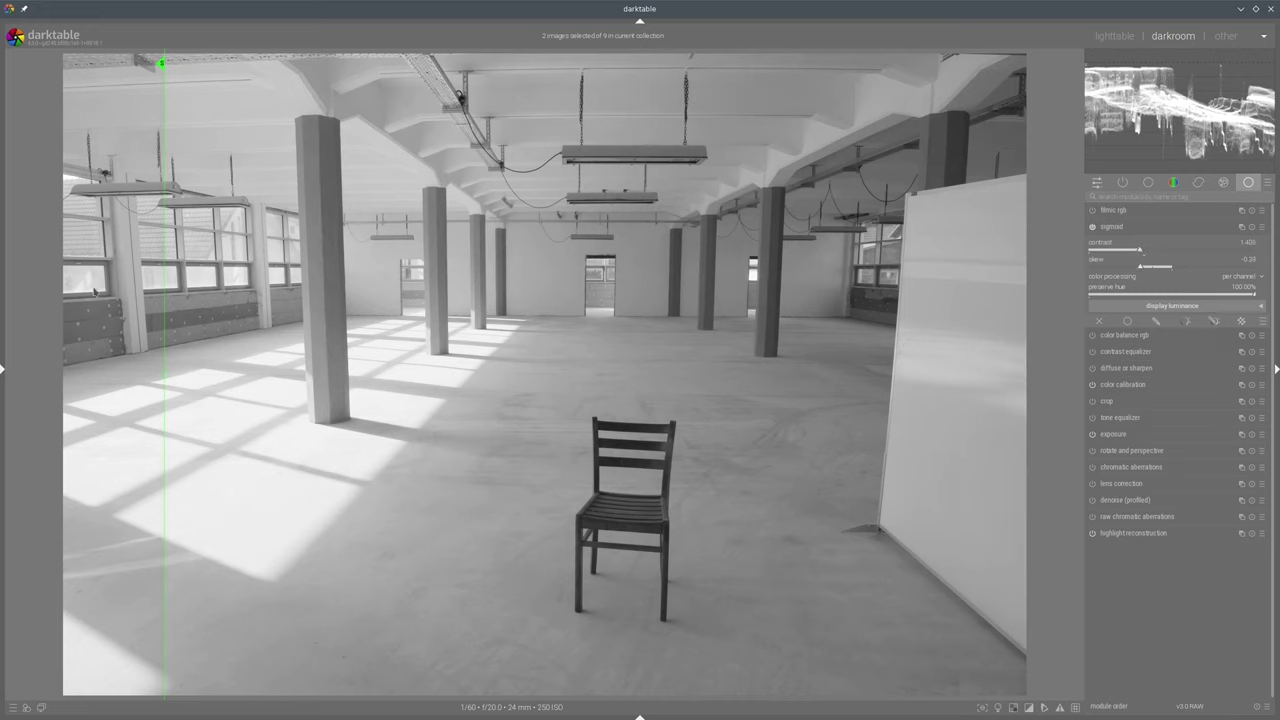
{"action": "left_click_drag", "start_coordinate": [164, 272], "coordinate": [425, 190]}
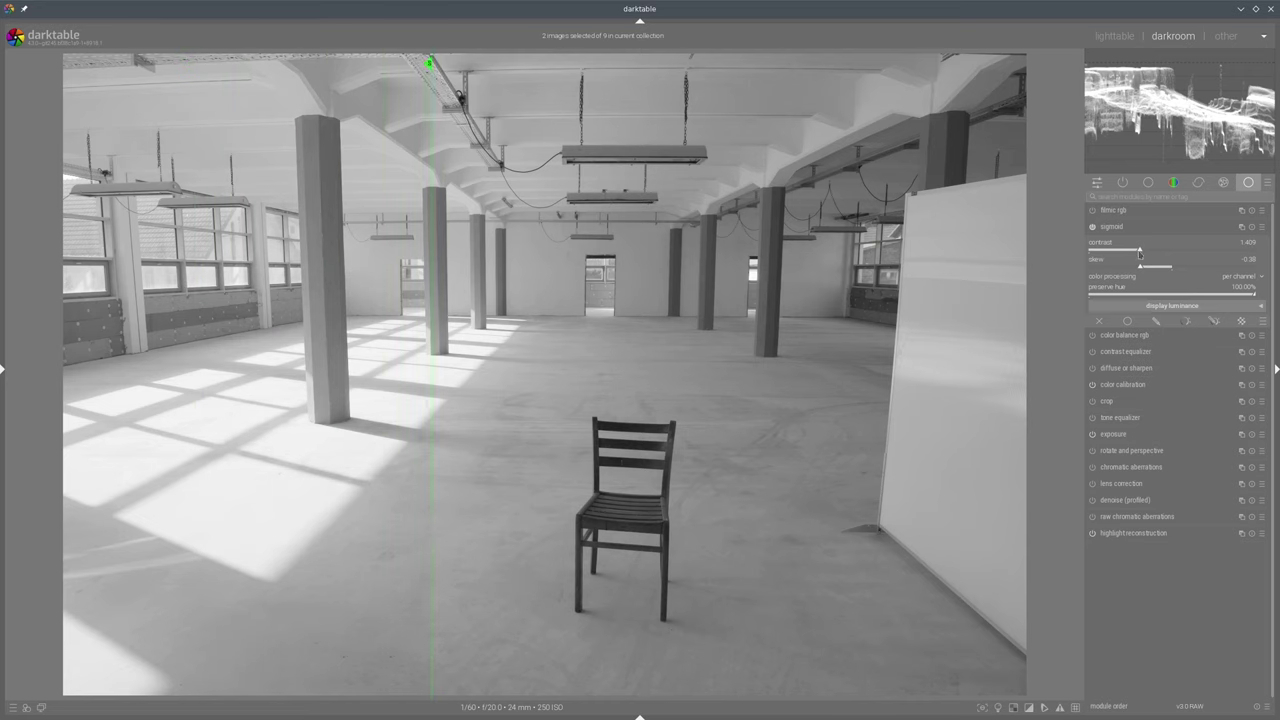
{"action": "left_click_drag", "start_coordinate": [1141, 253], "coordinate": [1127, 251]}
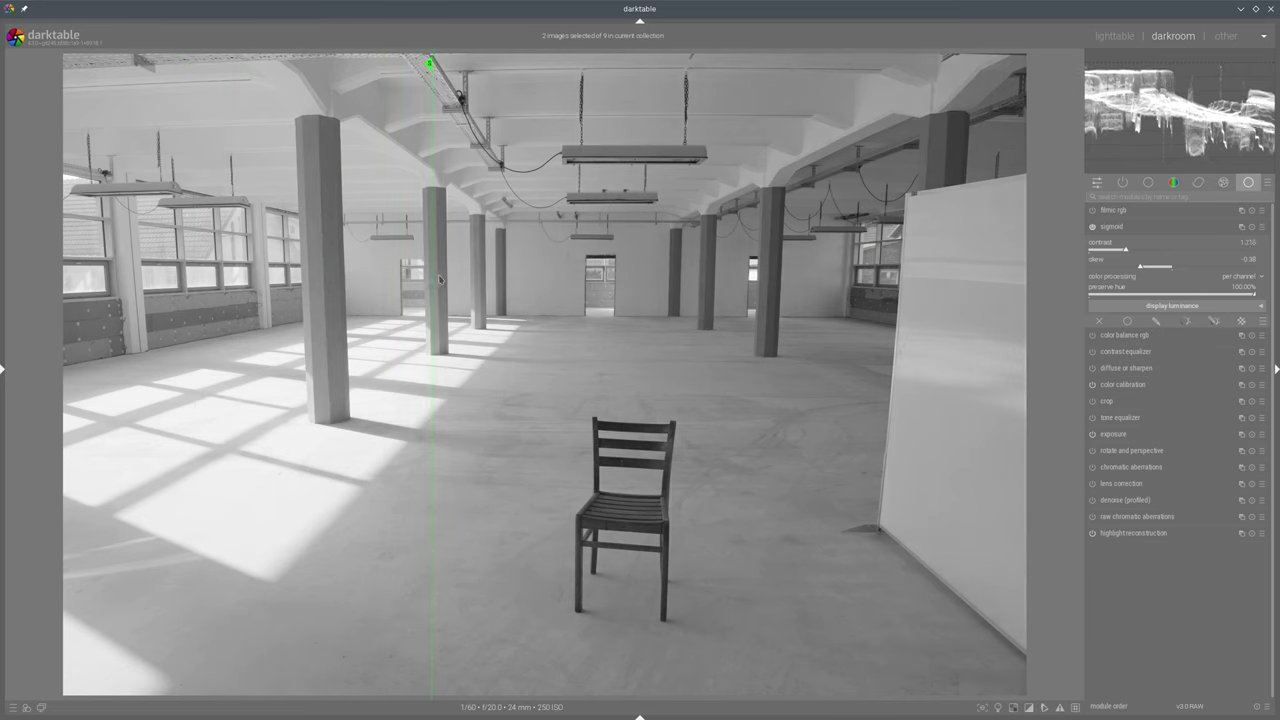
{"action": "left_click_drag", "start_coordinate": [432, 278], "coordinate": [172, 292]}
{"action": "left_click", "coordinate": [246, 400]}
{"action": "left_click", "coordinate": [1130, 227]}
Try a color balance rgb contrast of about +14.67% with the contrast gray fulcrum picked from the image, and reset the module
{"action": "left_click", "coordinate": [1120, 243]}
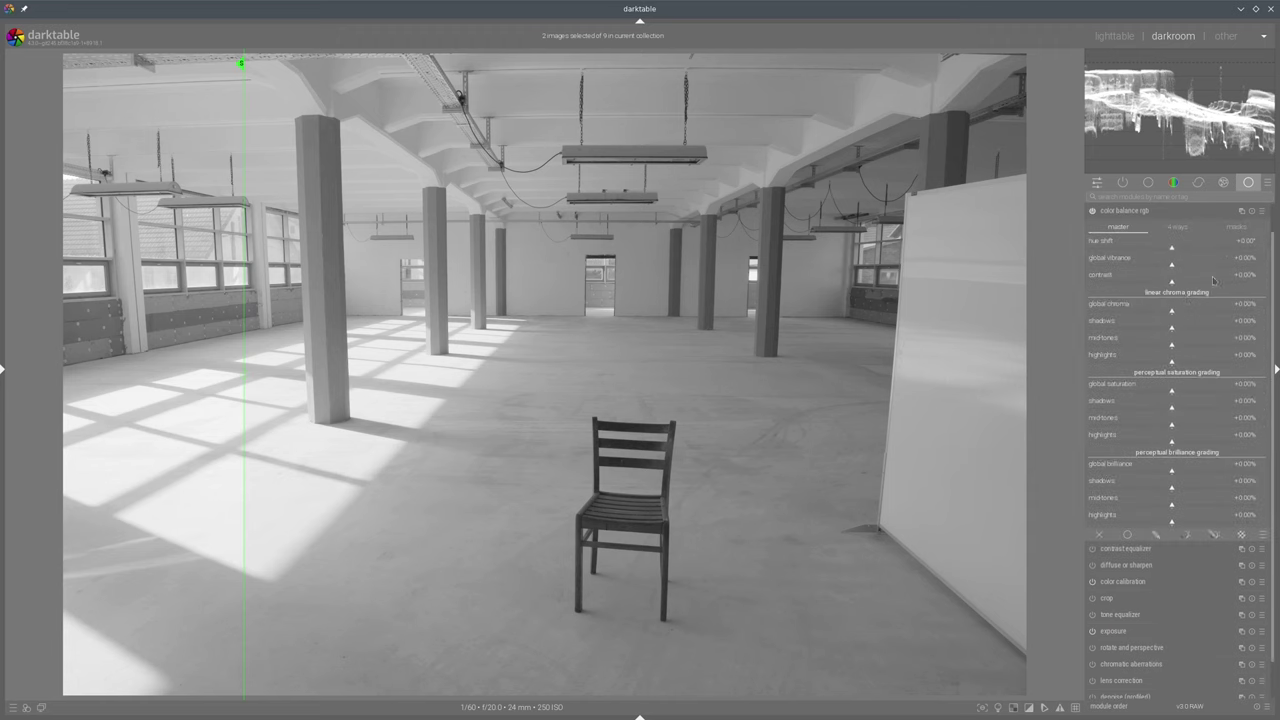
{"action": "left_click", "coordinate": [1196, 283]}
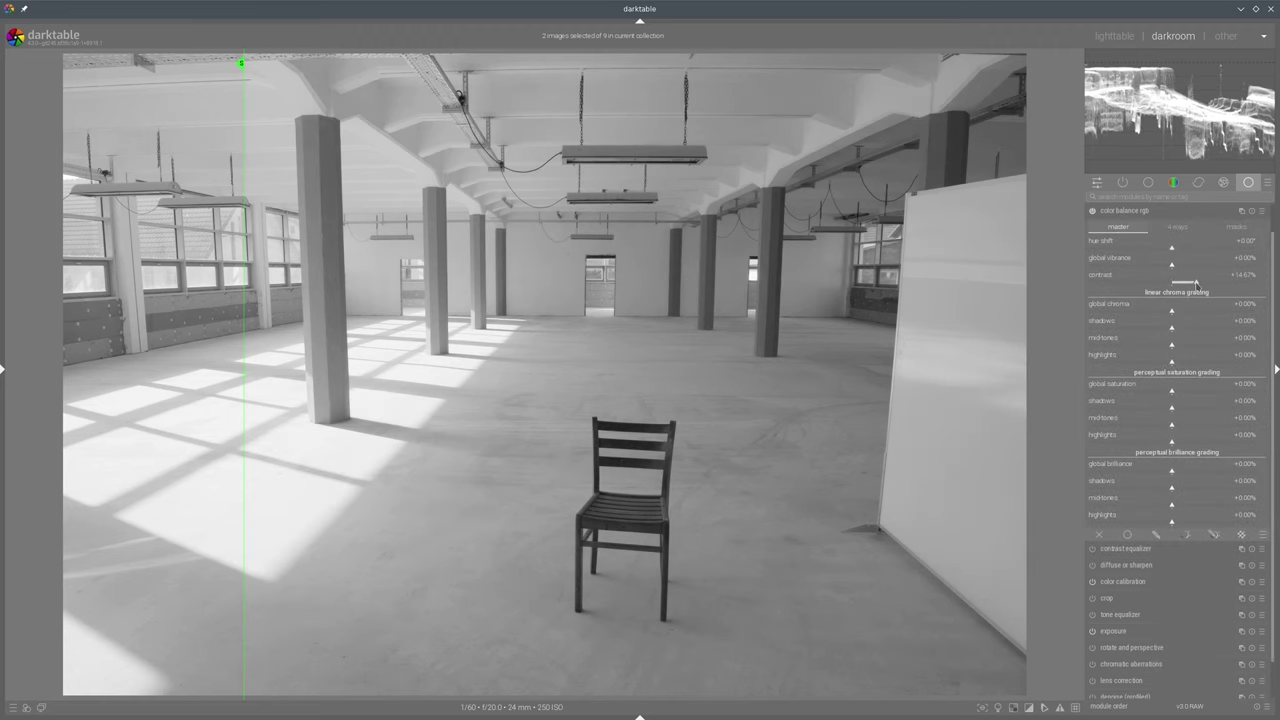
{"action": "left_click", "coordinate": [1236, 227]}
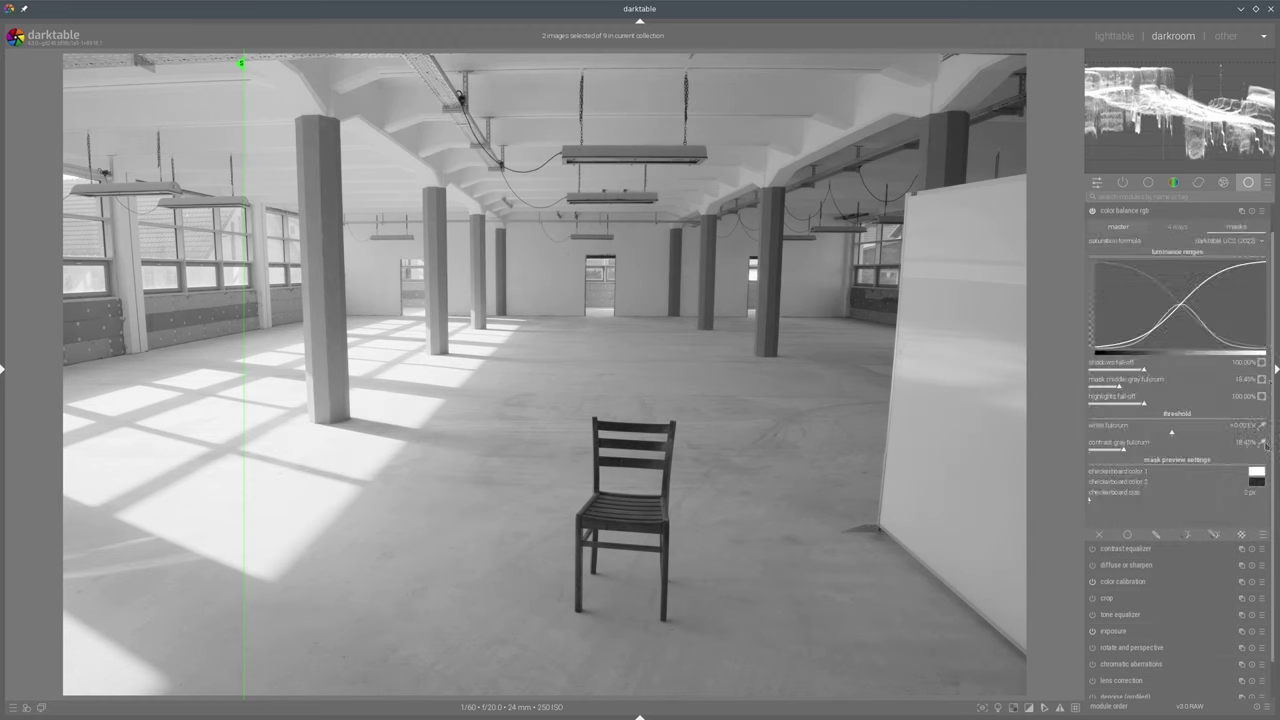
{"action": "left_click", "coordinate": [1263, 443]}
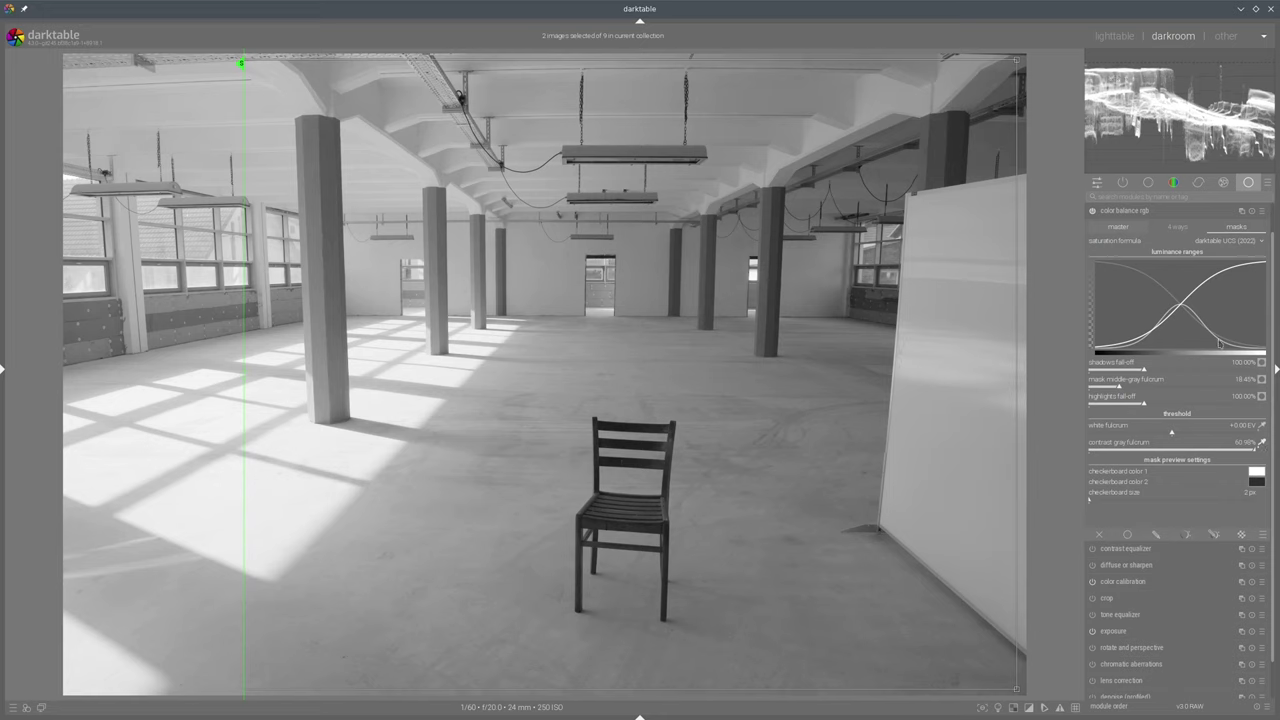
{"action": "left_click", "coordinate": [1251, 211]}
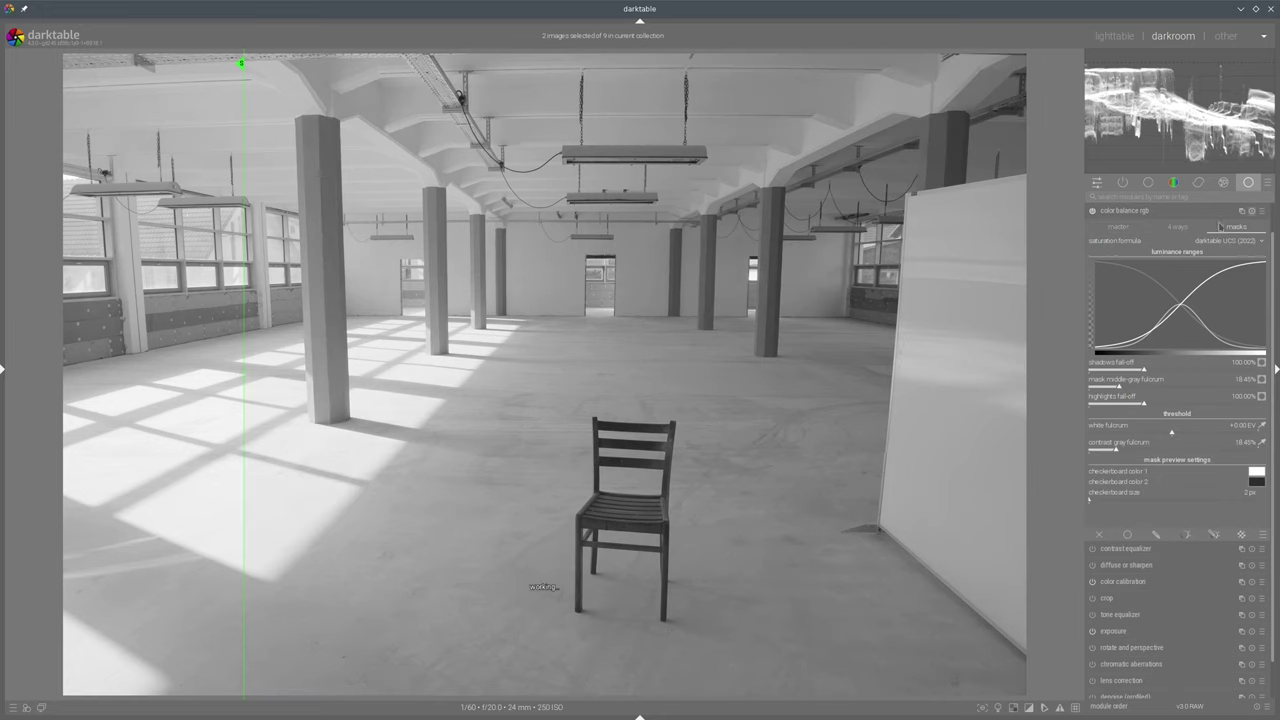
{"action": "left_click", "coordinate": [1200, 211]}
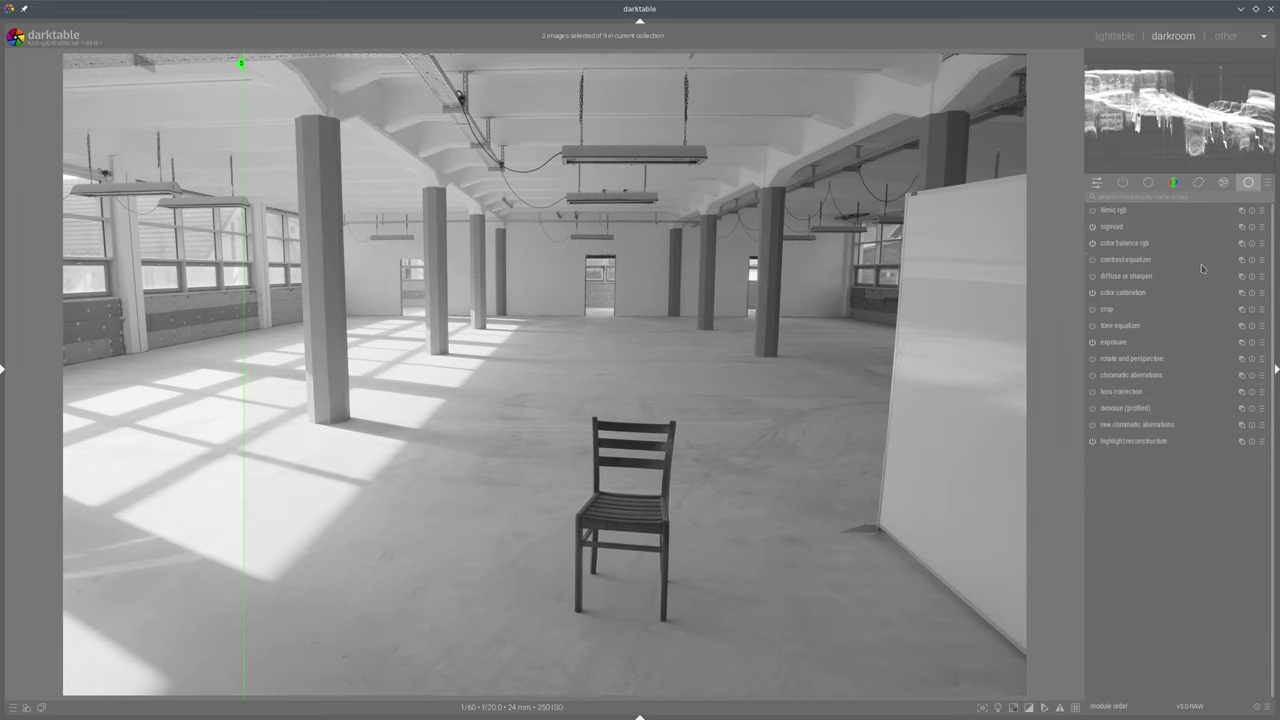
Enable the tone equalizer and lower its mask exposure compensation to about -2.6 EV so the histogram fits the tonal range
{"action": "left_click", "coordinate": [1092, 325]}
{"action": "left_click", "coordinate": [1130, 325]}
{"action": "left_click", "coordinate": [1238, 342]}
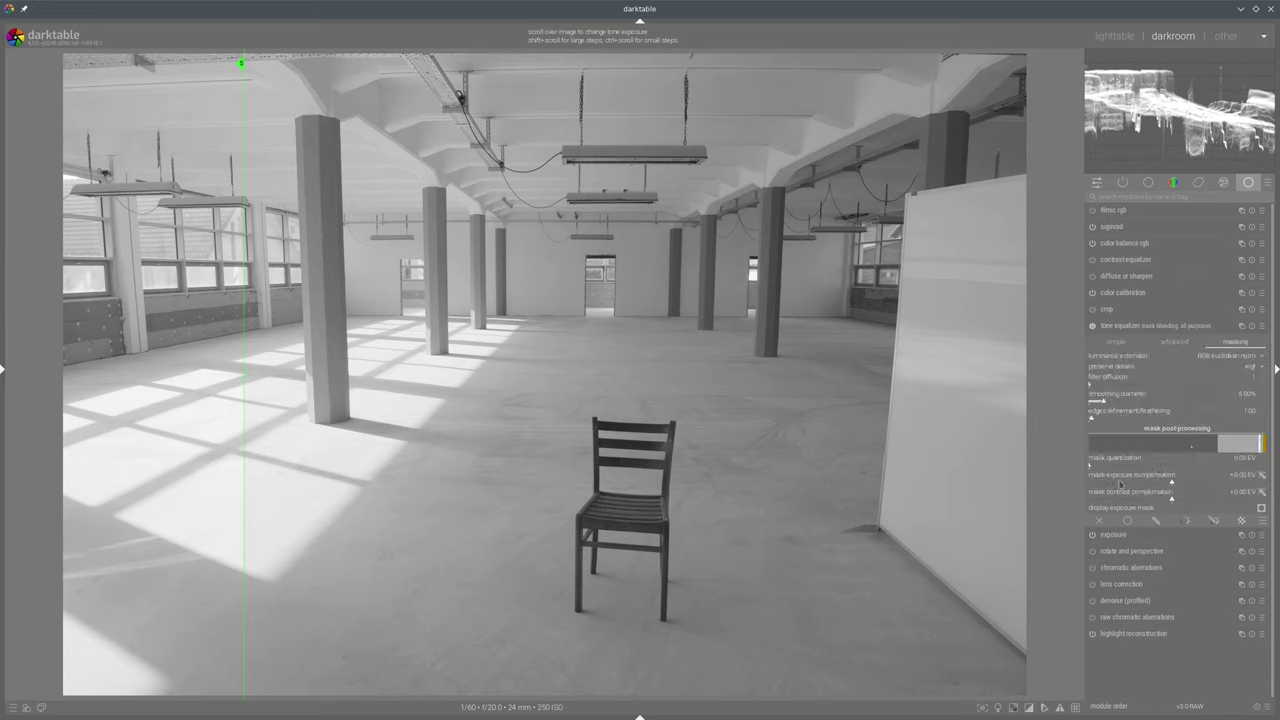
{"action": "left_click", "coordinate": [1188, 342]}
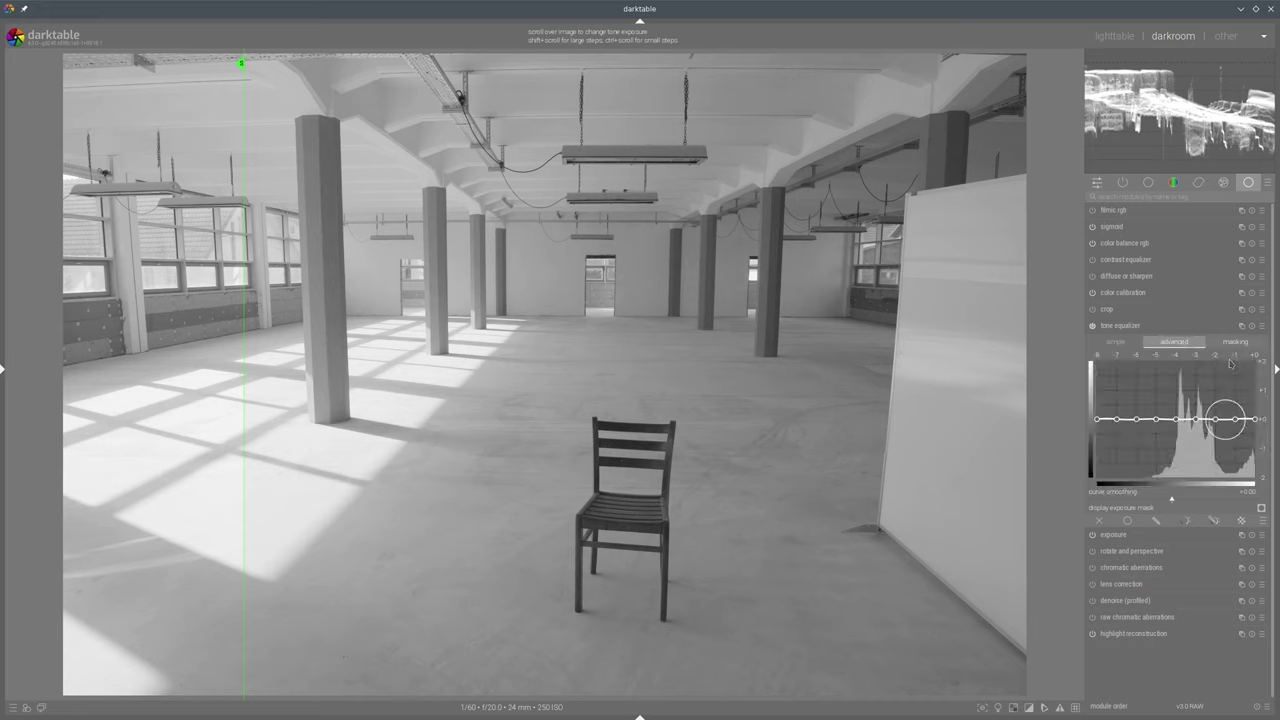
{"action": "left_click", "coordinate": [1236, 342]}
{"action": "left_click_drag", "start_coordinate": [1134, 478], "coordinate": [1121, 479]}
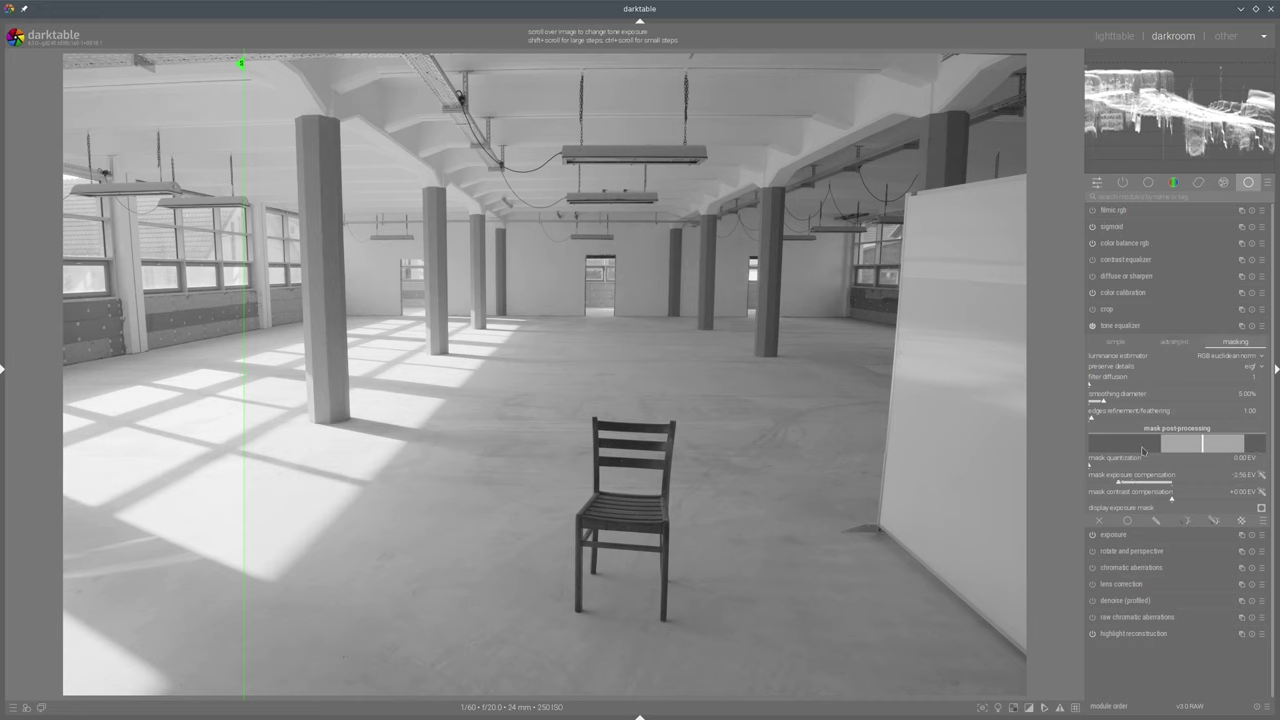
{"action": "left_click", "coordinate": [1175, 342]}
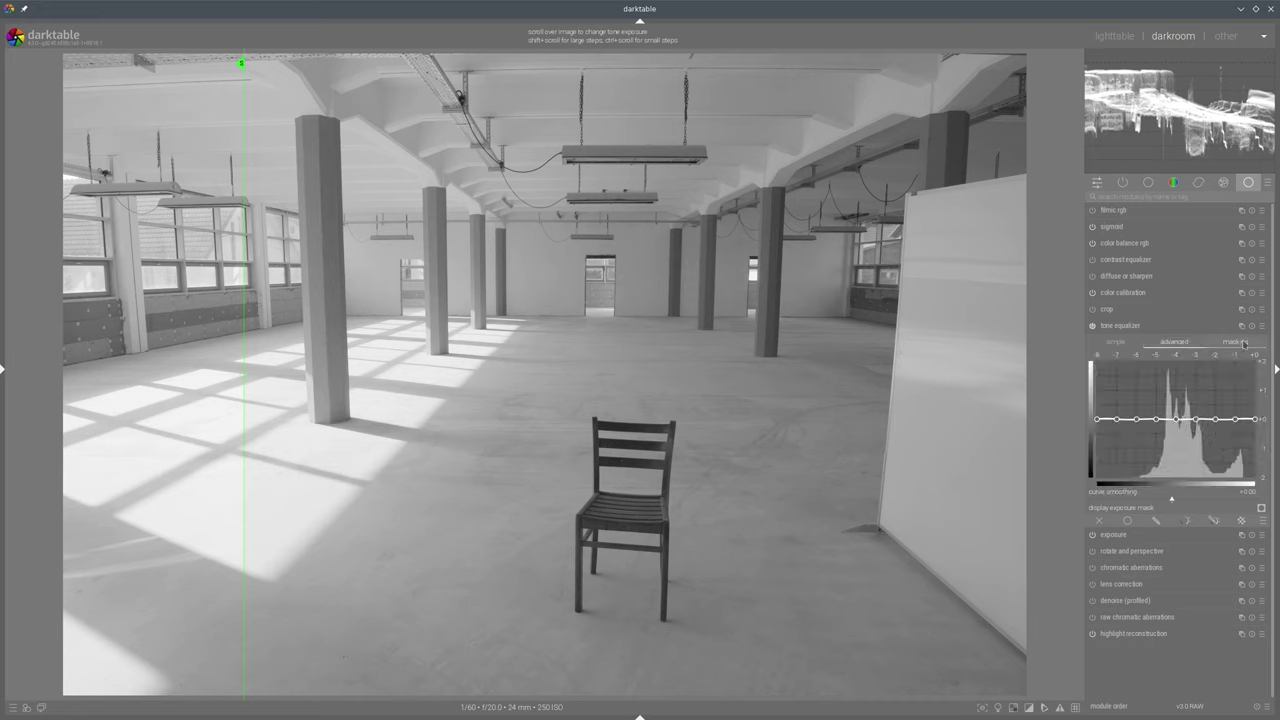
Pull the brightest tones of the tone equalizer curve down to about -1 EV at the 0 EV node
{"action": "left_click", "coordinate": [1241, 343]}
{"action": "left_click", "coordinate": [1175, 342]}
{"action": "scroll", "coordinate": [1254, 448], "scroll_direction": "down", "scroll_amount": 2}
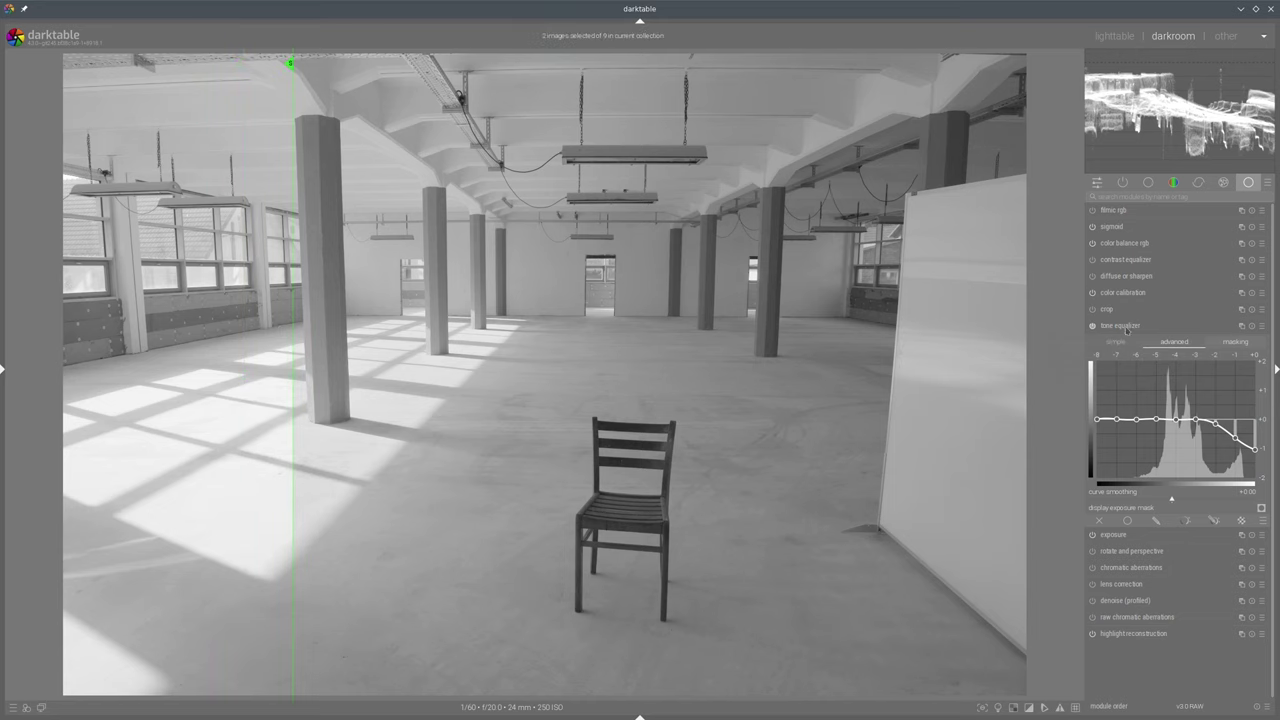
{"action": "left_click", "coordinate": [1125, 326]}
Readjust sigmoid to a contrast of about 1.24 and a skew of +0.20
{"action": "left_click", "coordinate": [1114, 227]}
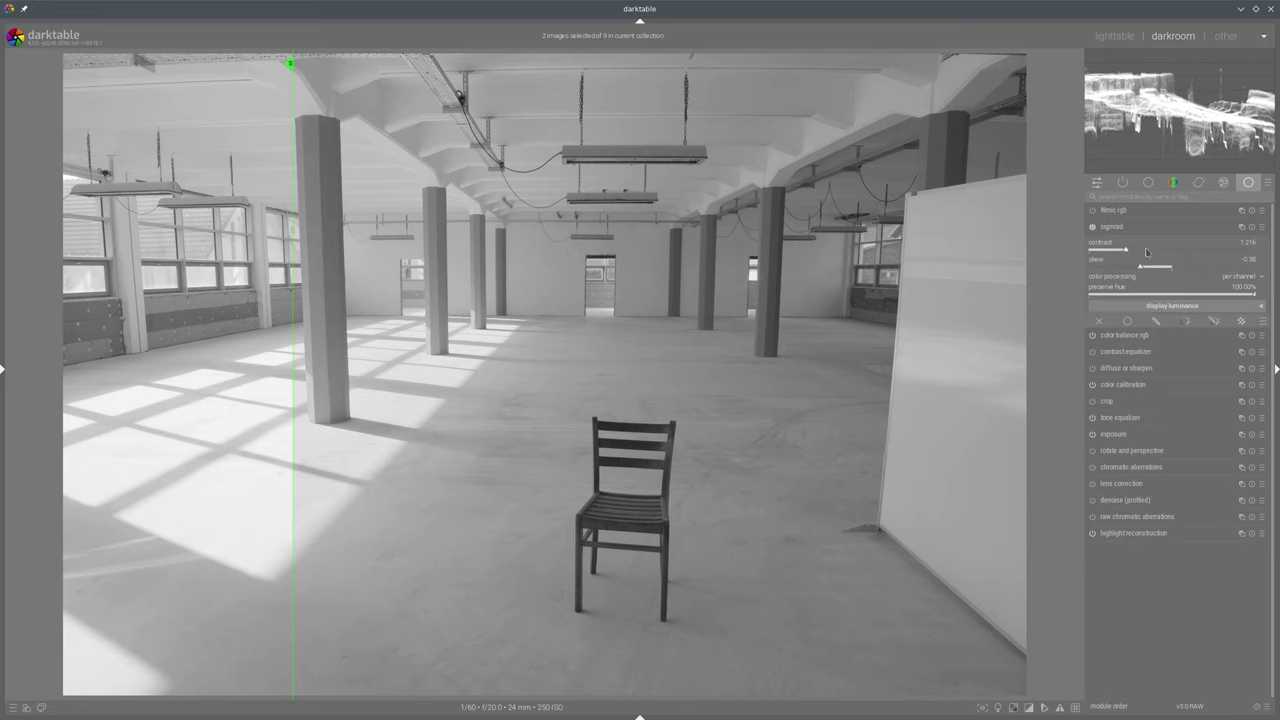
{"action": "left_click", "coordinate": [1144, 251]}
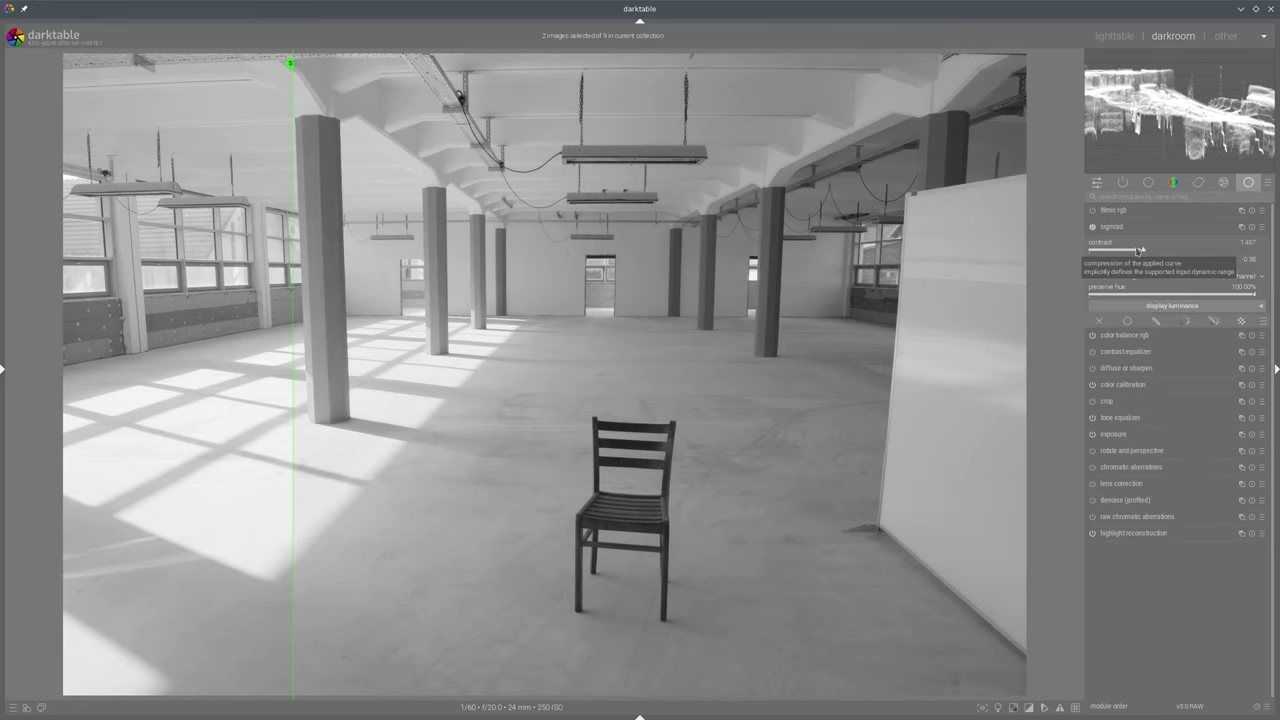
{"action": "left_click", "coordinate": [1218, 262]}
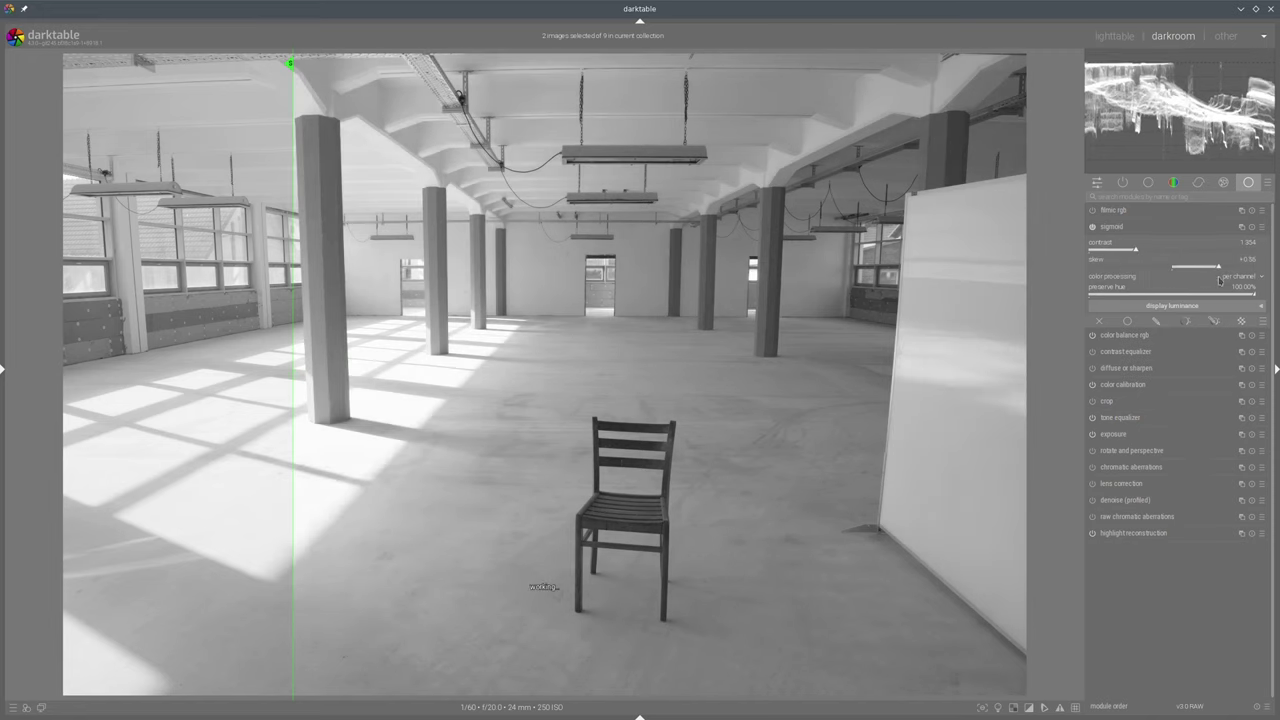
{"action": "left_click_drag", "start_coordinate": [1219, 280], "coordinate": [1091, 254]}
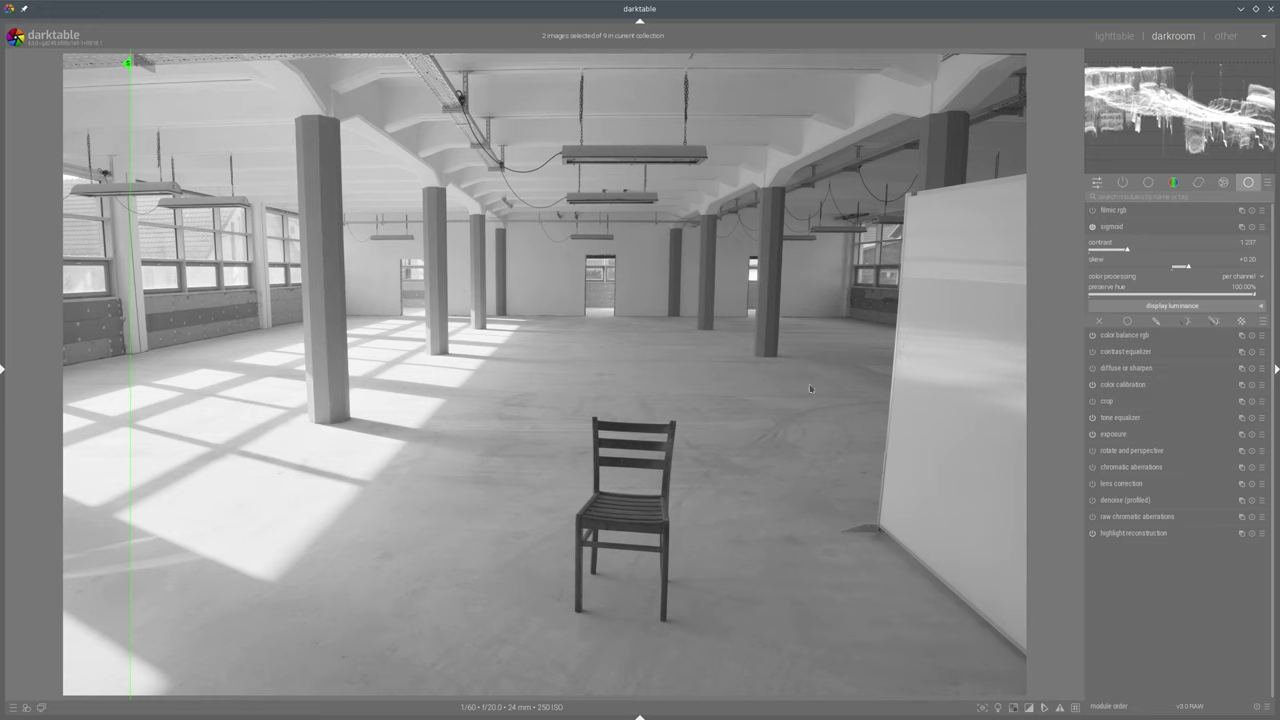
Lower the sigmoid contrast to about 1.03 and sweep the snapshot divider across the windows and sunlit floor to compare
{"action": "left_click_drag", "start_coordinate": [1130, 253], "coordinate": [1113, 253]}
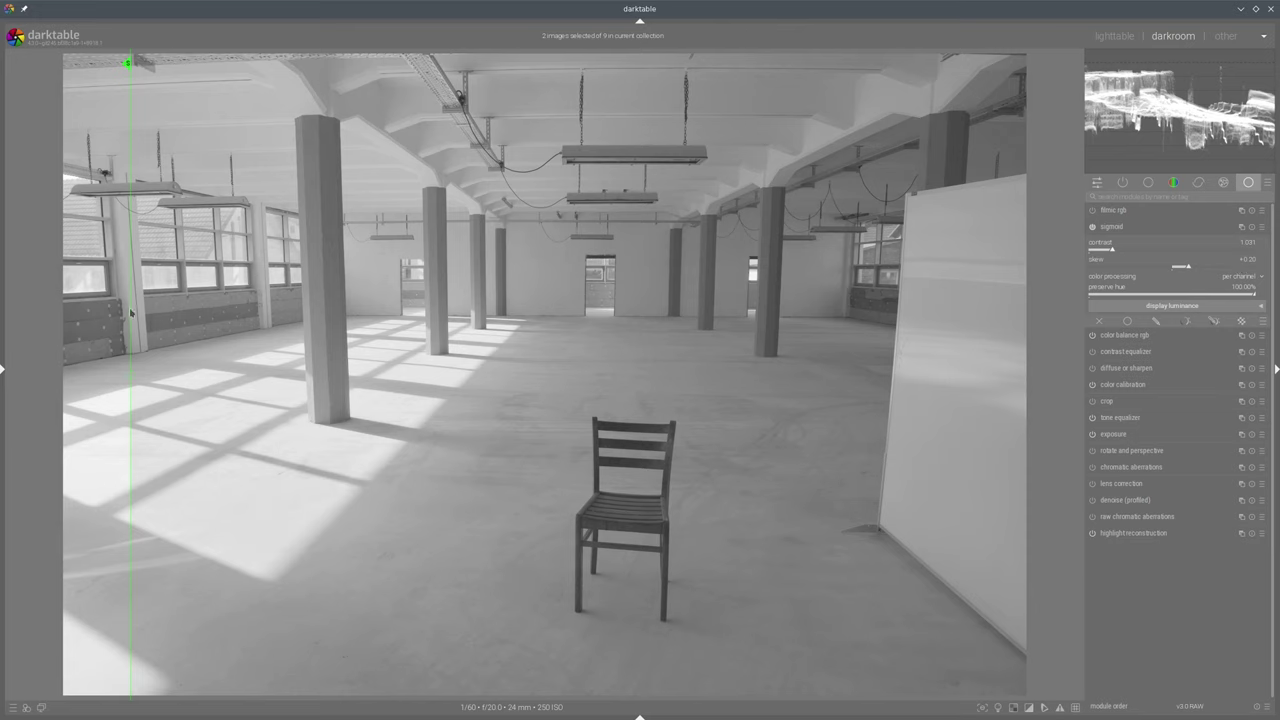
{"action": "left_click_drag", "start_coordinate": [130, 313], "coordinate": [481, 328]}
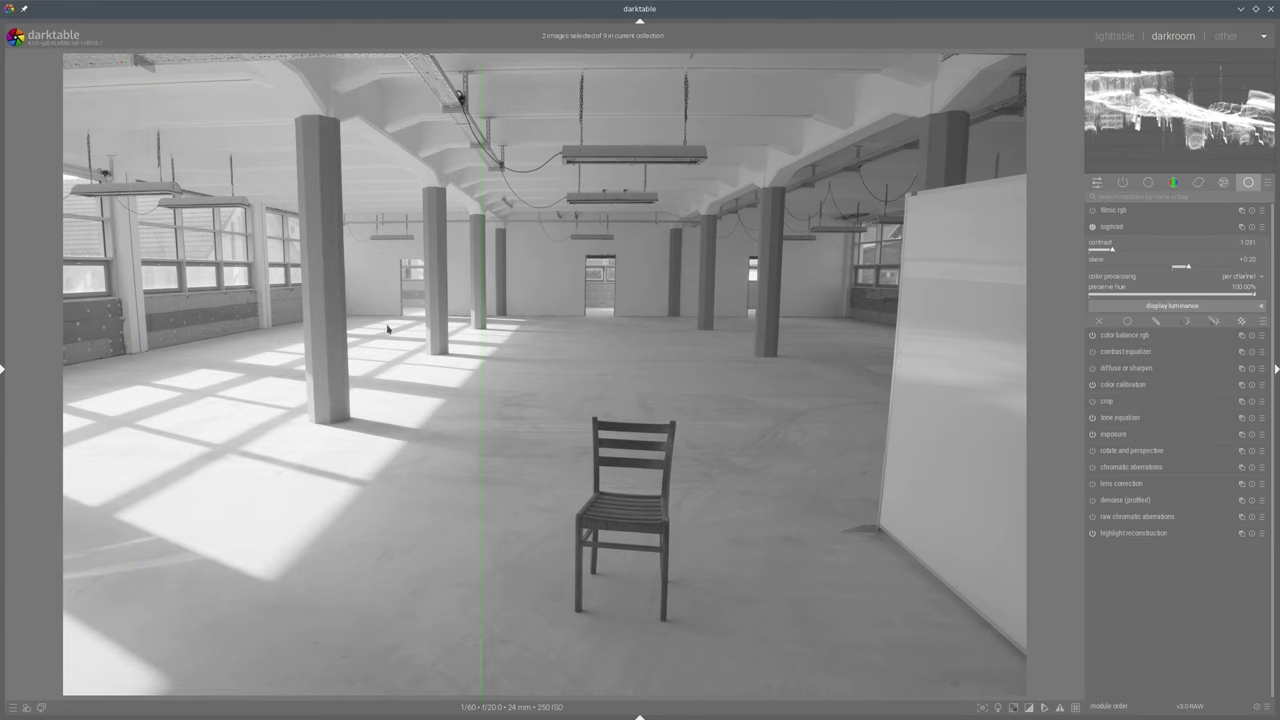
{"action": "left_click_drag", "start_coordinate": [388, 328], "coordinate": [228, 314]}
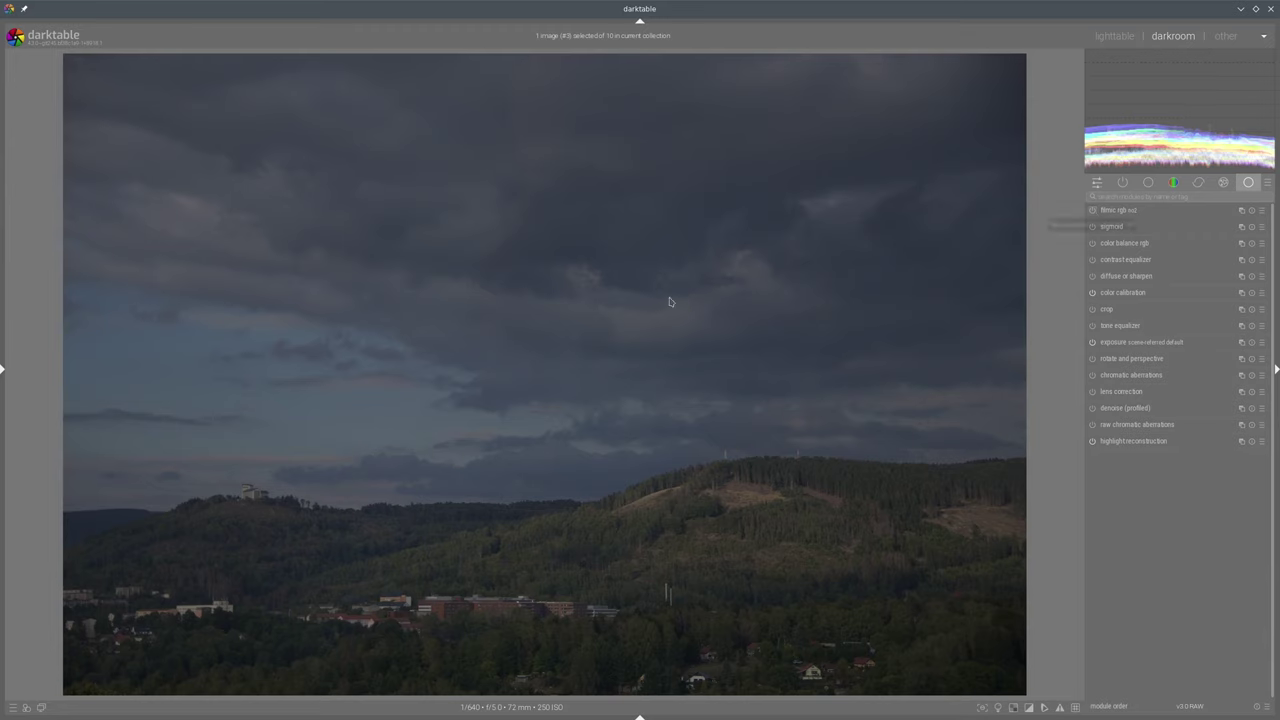
Enable filmic rgb on the cloudy landscape photo and raise the exposure to about +2.41 EV
{"action": "left_click", "coordinate": [1090, 210]}
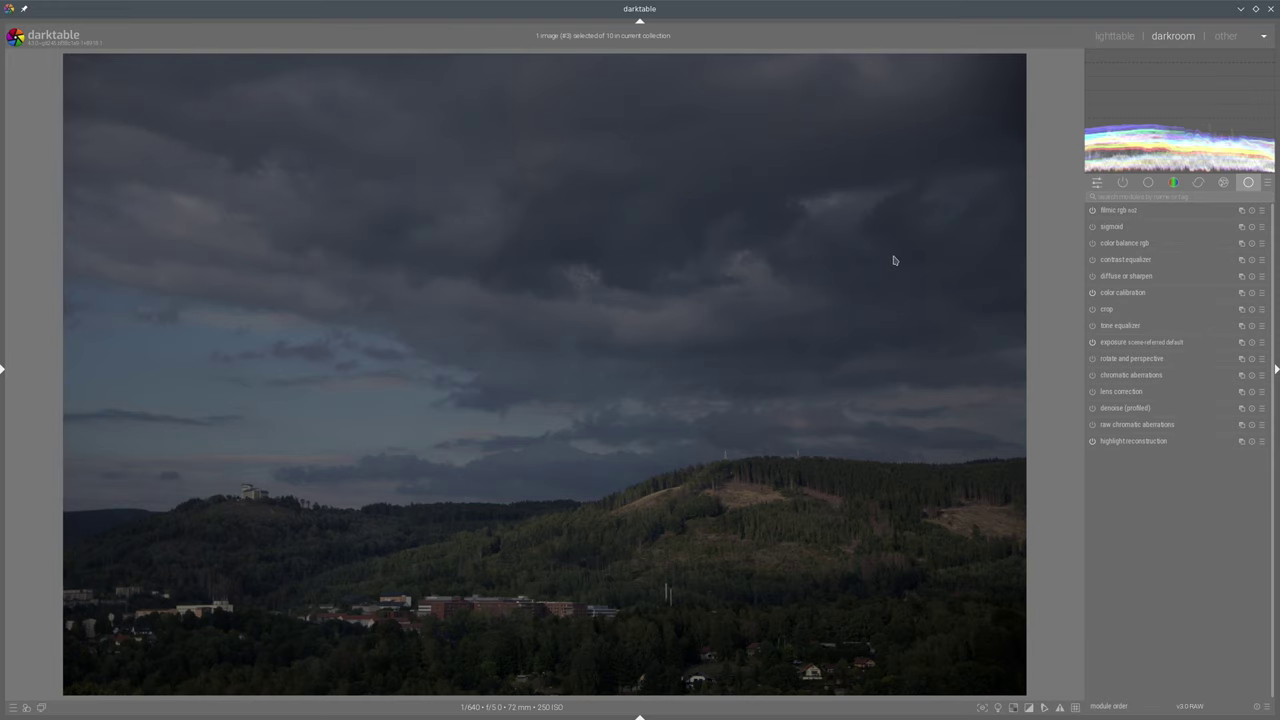
{"action": "left_click", "coordinate": [1114, 342]}
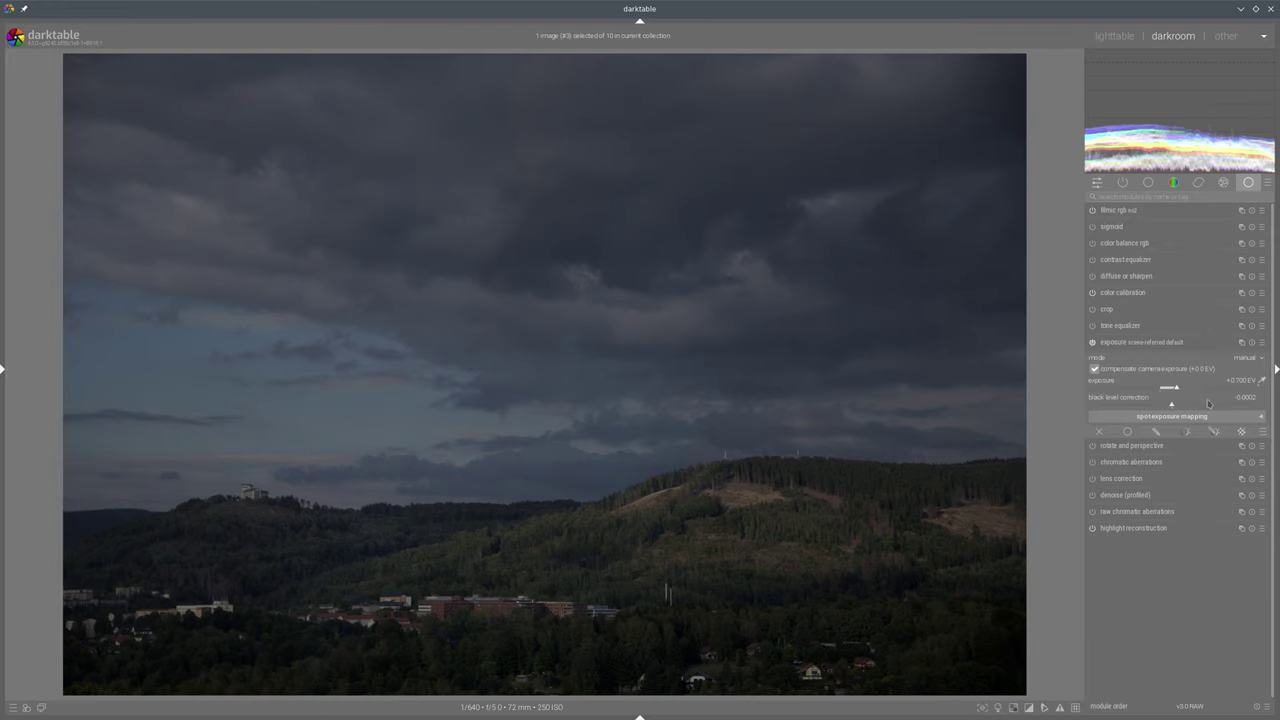
{"action": "left_click", "coordinate": [1208, 389]}
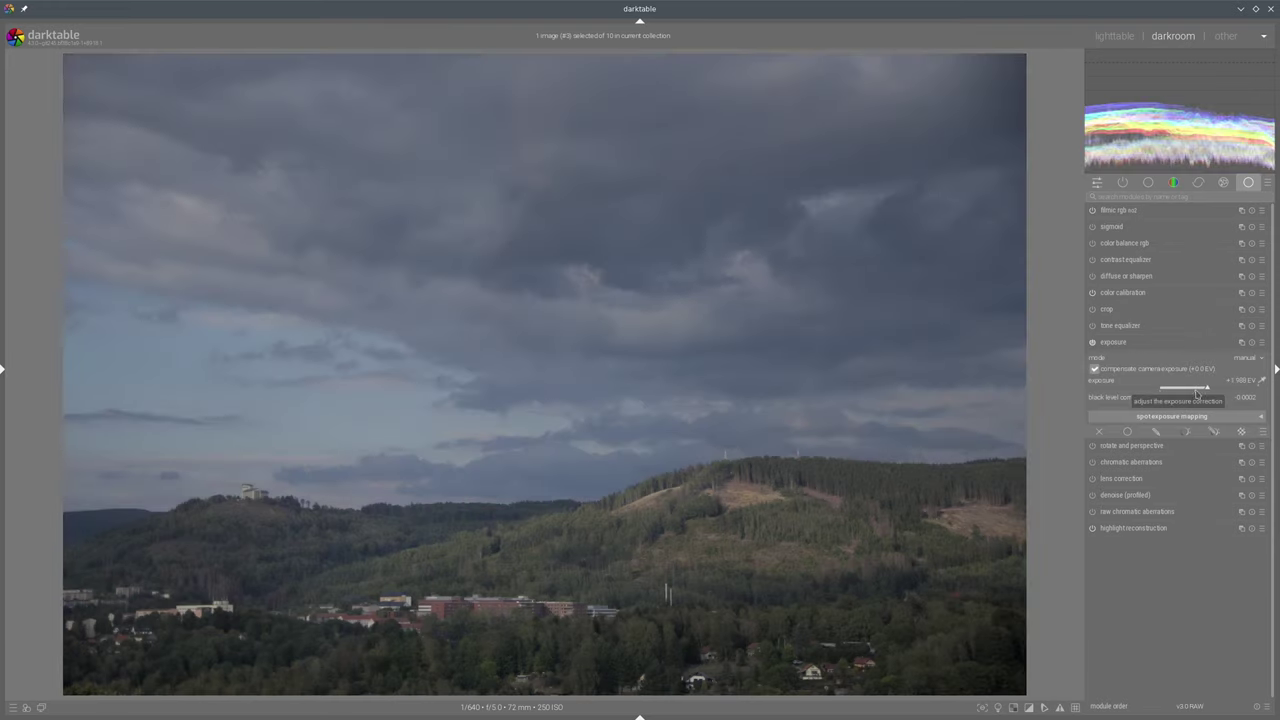
{"action": "scroll", "coordinate": [1213, 391], "scroll_direction": "up", "scroll_amount": 5}
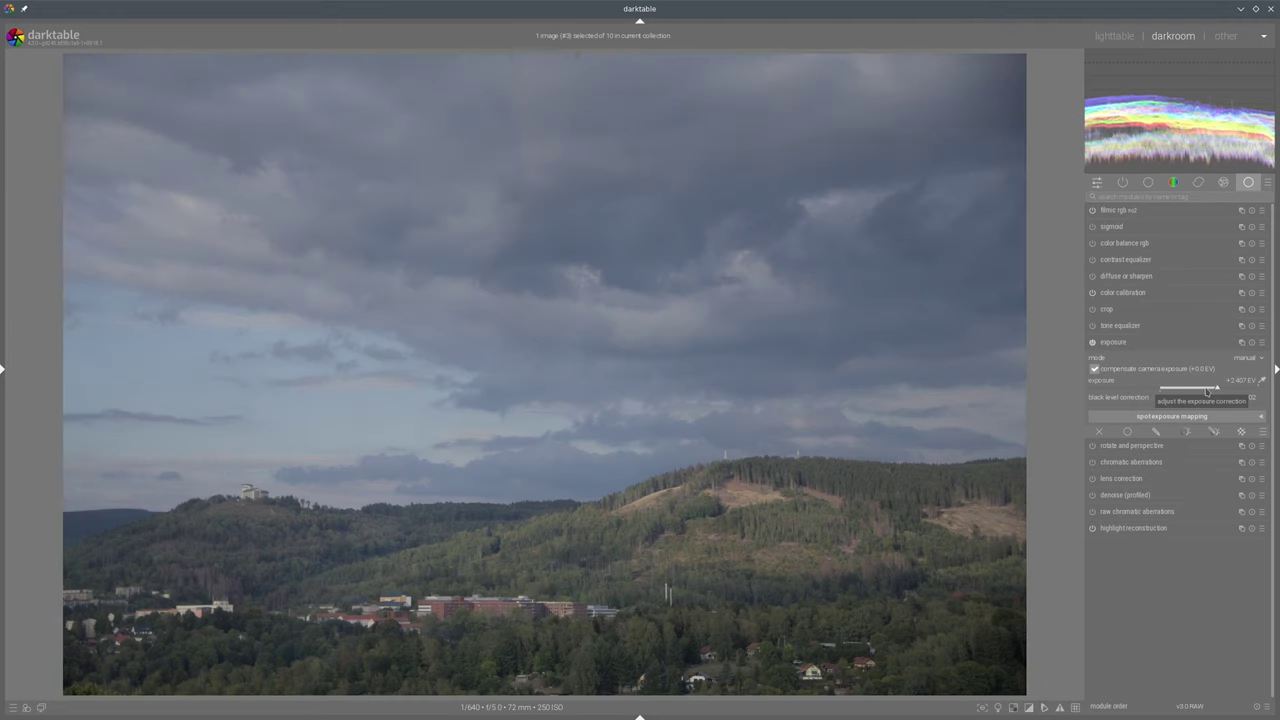
Set the filmic rgb white relative exposure to about 2.7 EV and the black relative exposure to about -4.9 EV
{"action": "left_click", "coordinate": [1119, 212]}
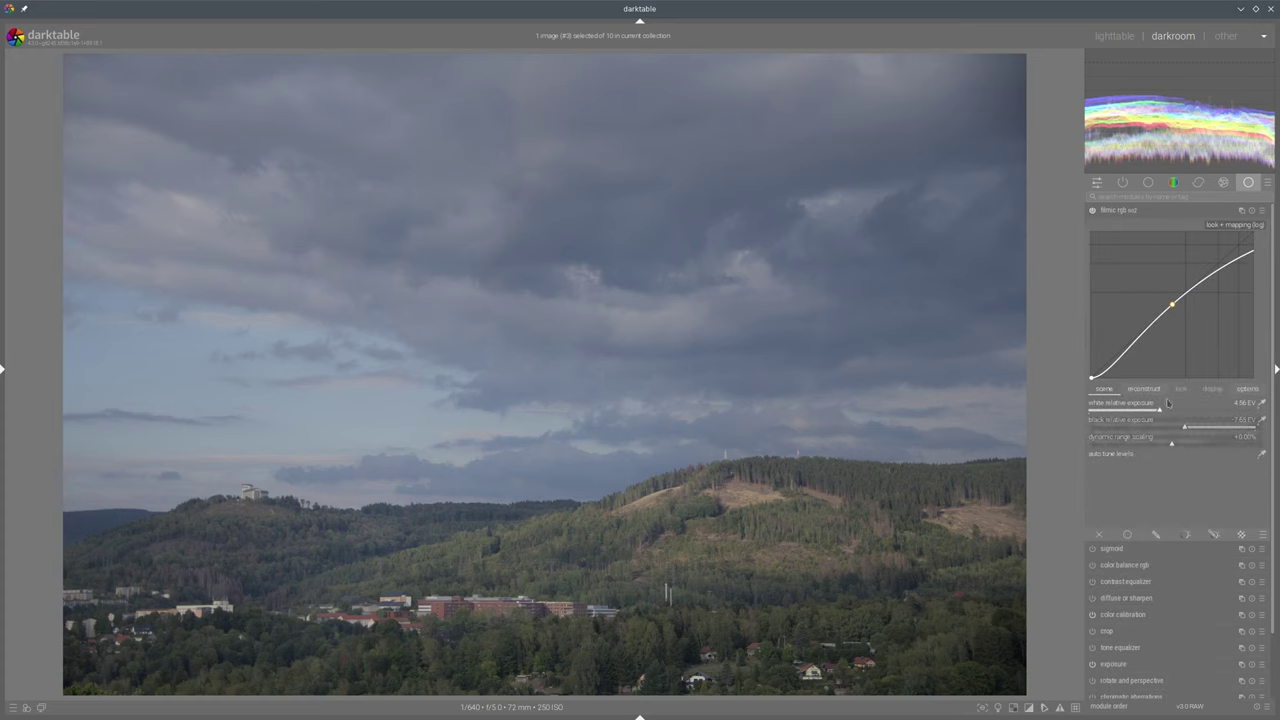
{"action": "left_click_drag", "start_coordinate": [1161, 411], "coordinate": [1116, 420]}
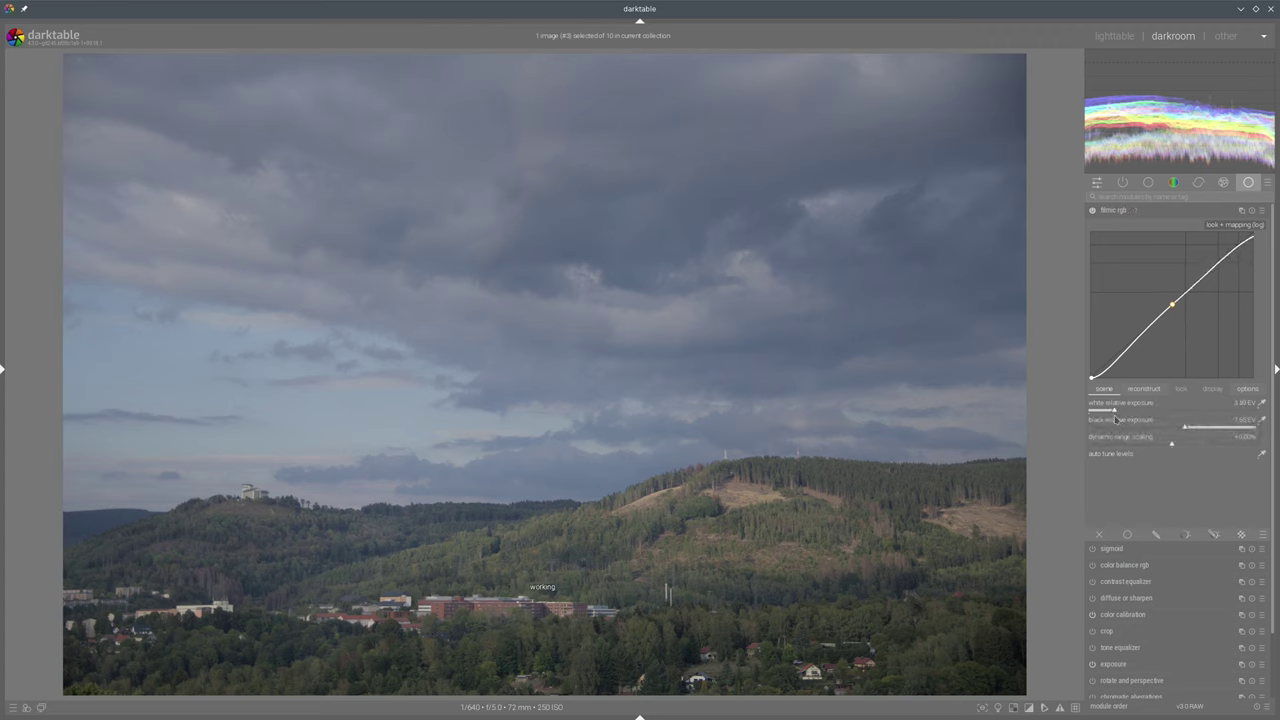
{"action": "scroll", "coordinate": [1116, 414], "scroll_direction": "down", "scroll_amount": 7}
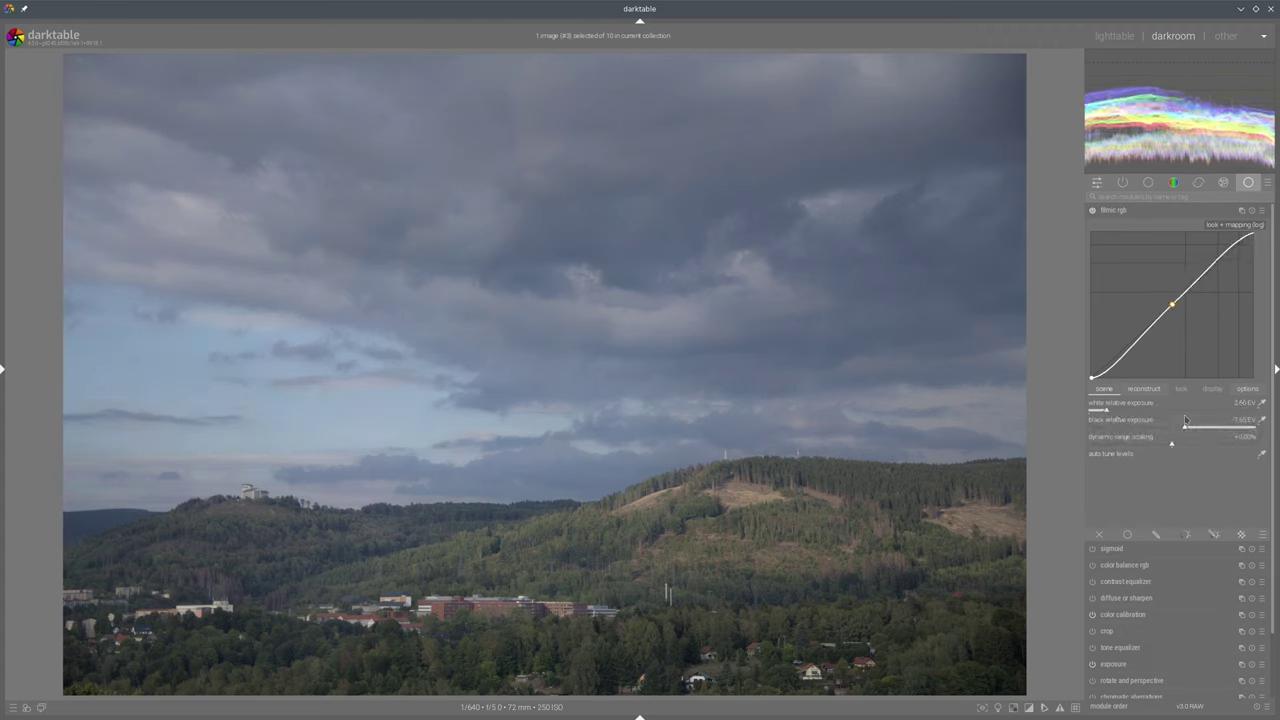
{"action": "left_click_drag", "start_coordinate": [1187, 432], "coordinate": [1227, 430]}
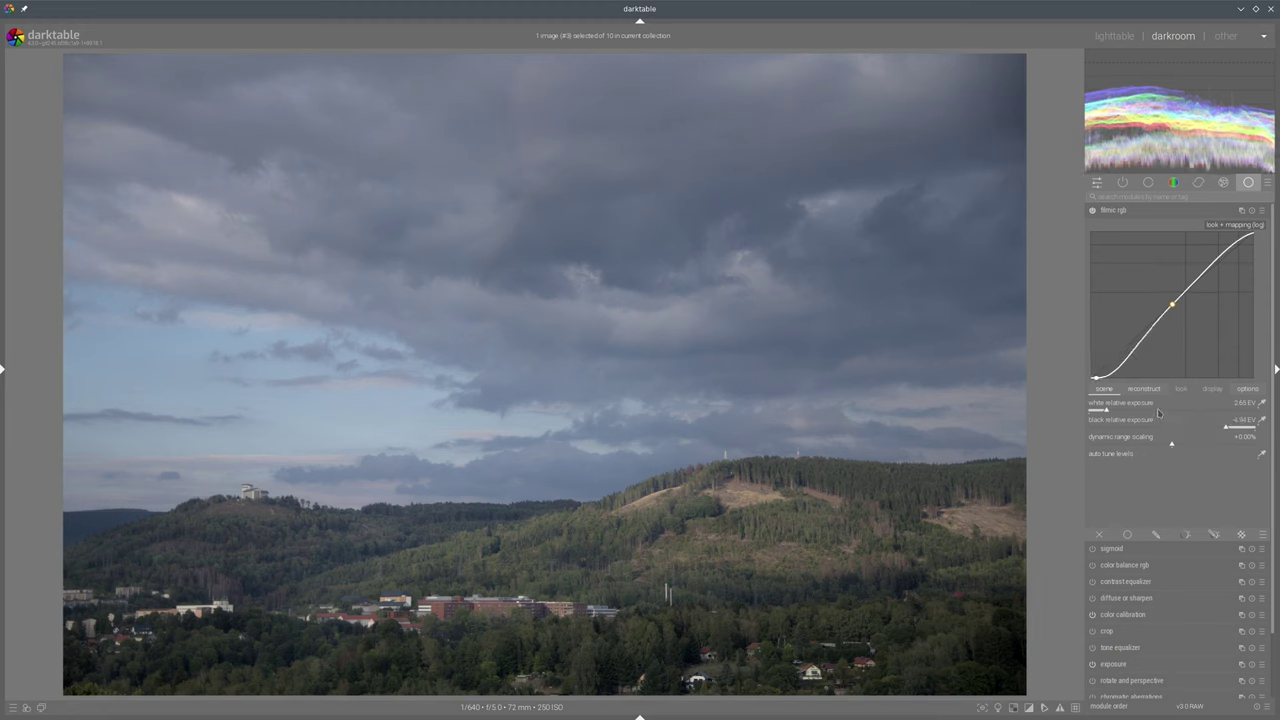
{"action": "left_click", "coordinate": [1121, 214]}
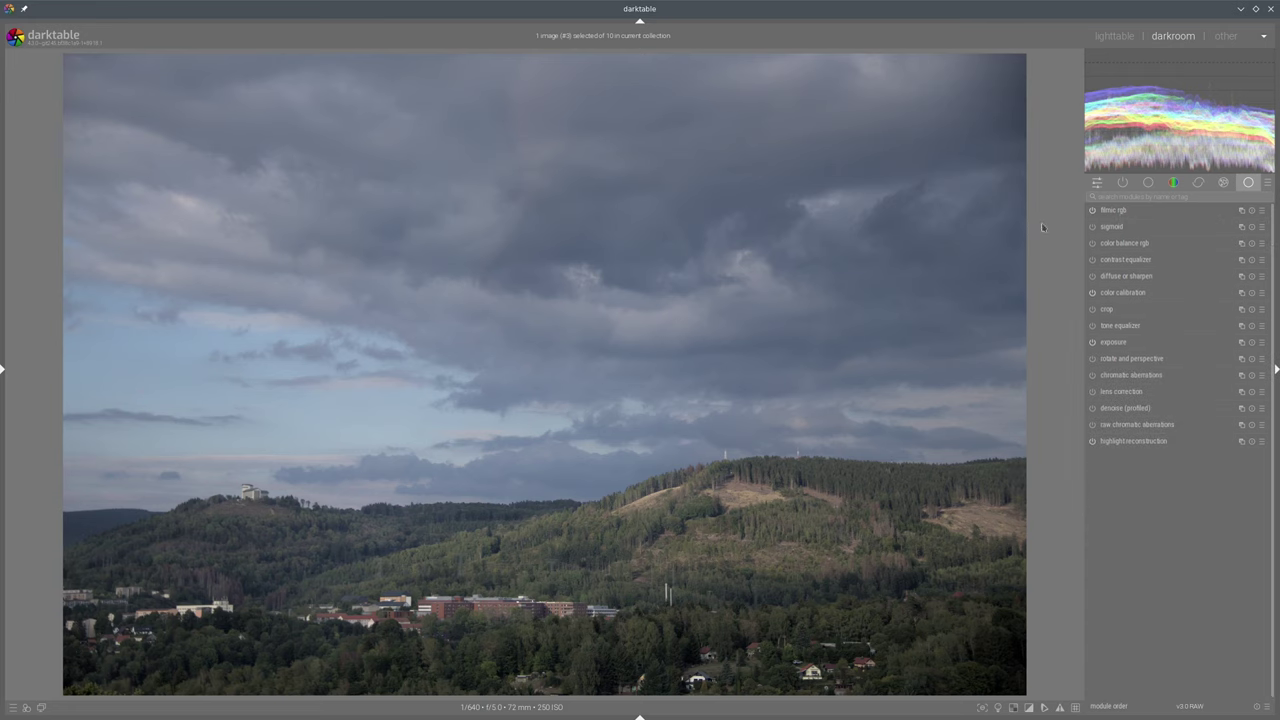
Set the filmic rgb look contrast to about 1.1 for the landscape photo
{"action": "left_click", "coordinate": [1110, 212]}
{"action": "left_click", "coordinate": [1179, 390]}
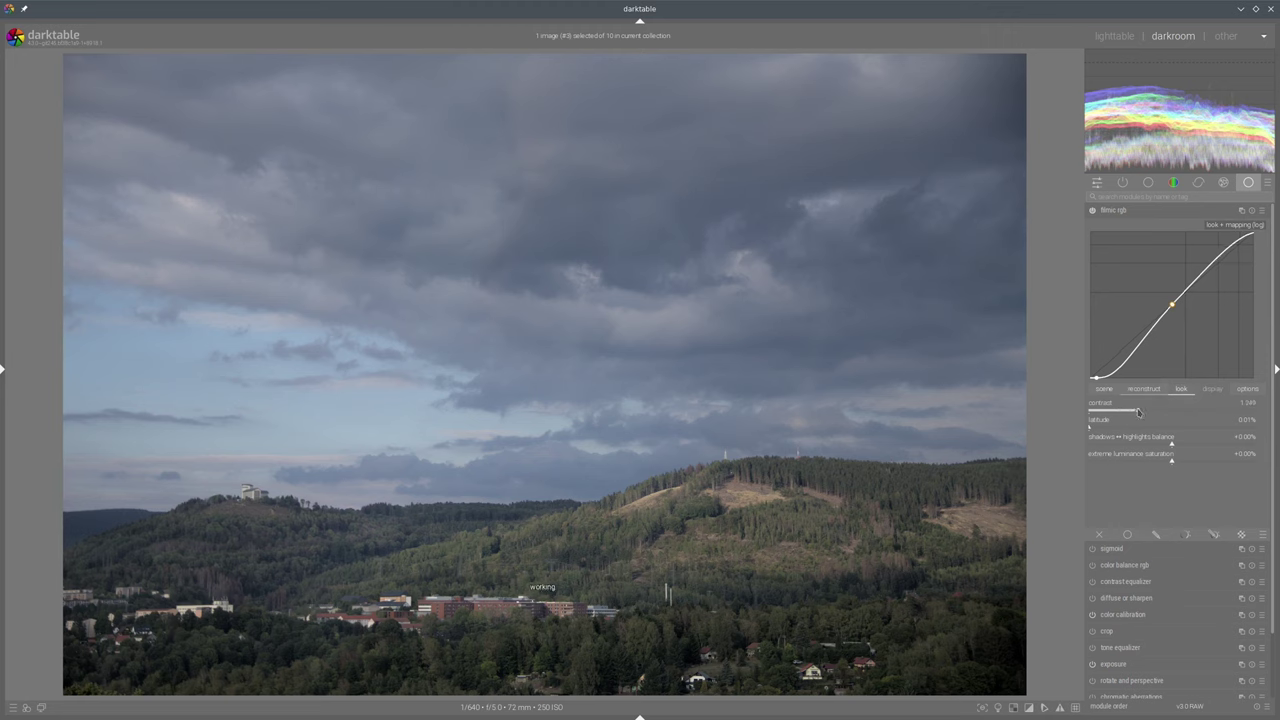
{"action": "left_click_drag", "start_coordinate": [1125, 413], "coordinate": [1130, 413]}
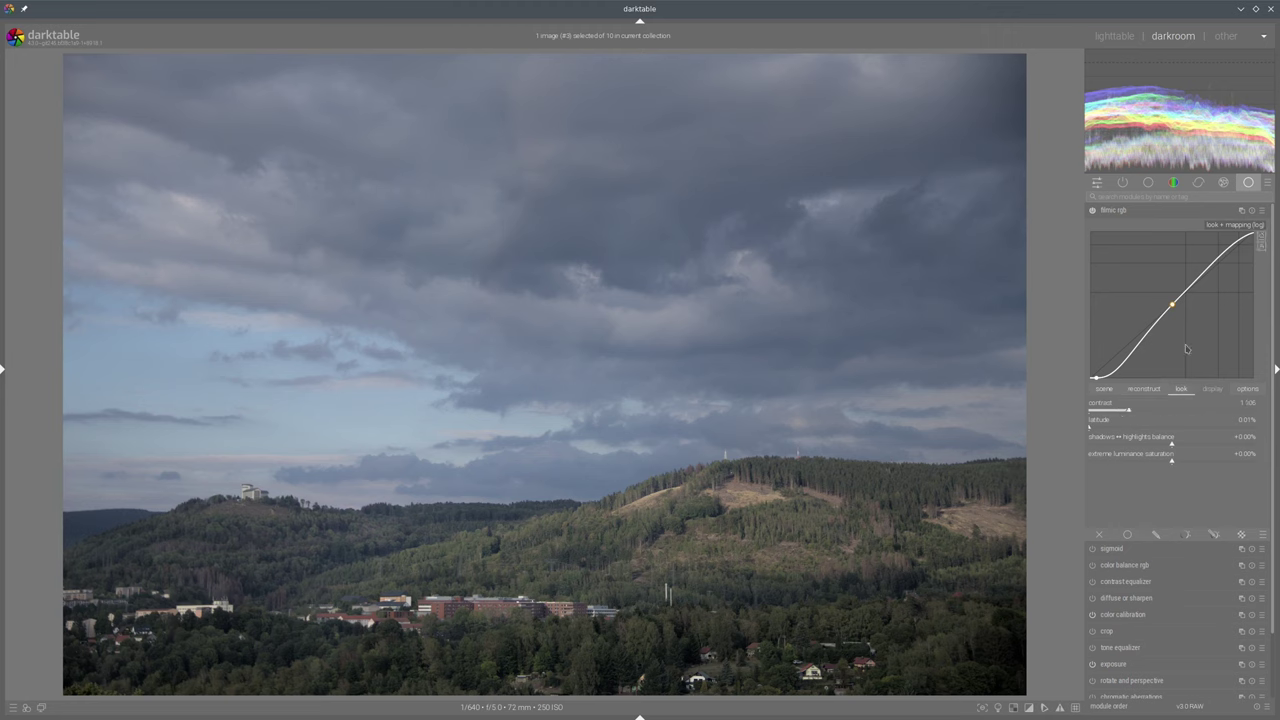
{"action": "left_click", "coordinate": [1115, 213]}
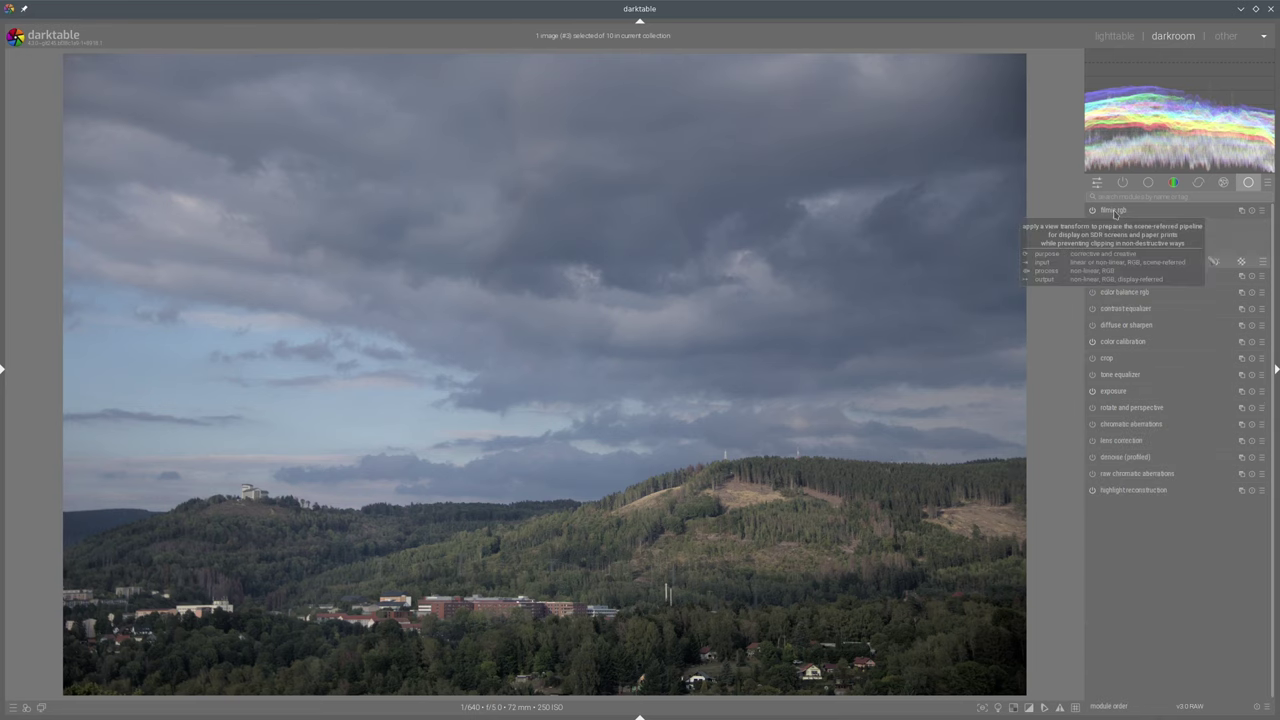
Raise the perceptual saturation in color balance rgb to about +62.9% for shadows and +32.9% for mid-tones
{"action": "left_click", "coordinate": [1123, 245]}
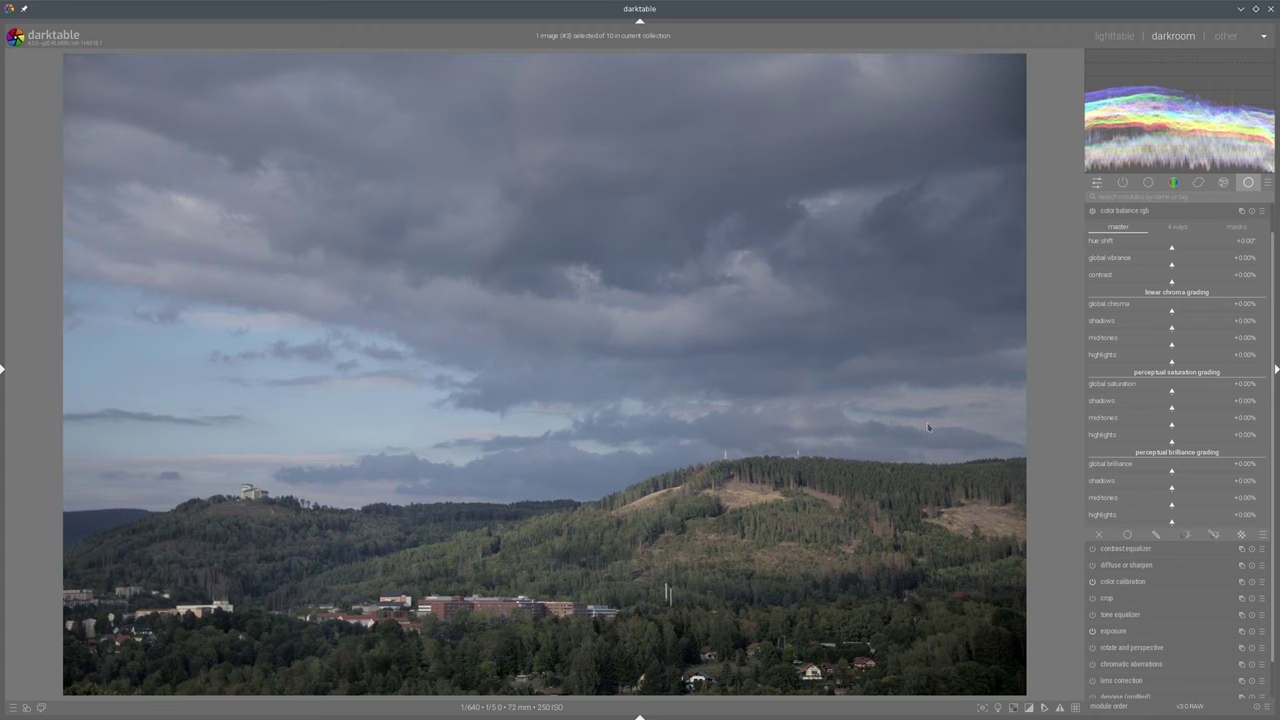
{"action": "left_click", "coordinate": [1221, 409]}
{"action": "left_click", "coordinate": [1198, 426]}
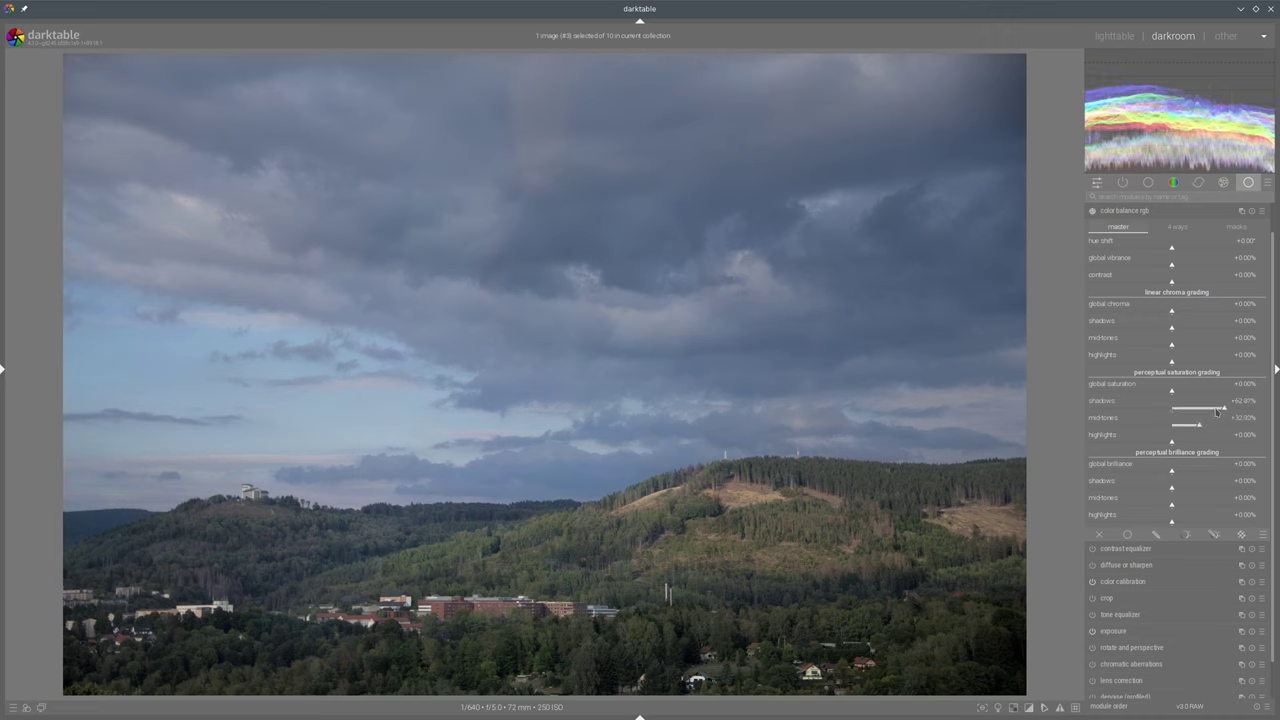
Set the perceptual brilliance in color balance rgb to about +21.6% for highlights and -7.2% for shadows
{"action": "left_click", "coordinate": [1187, 521]}
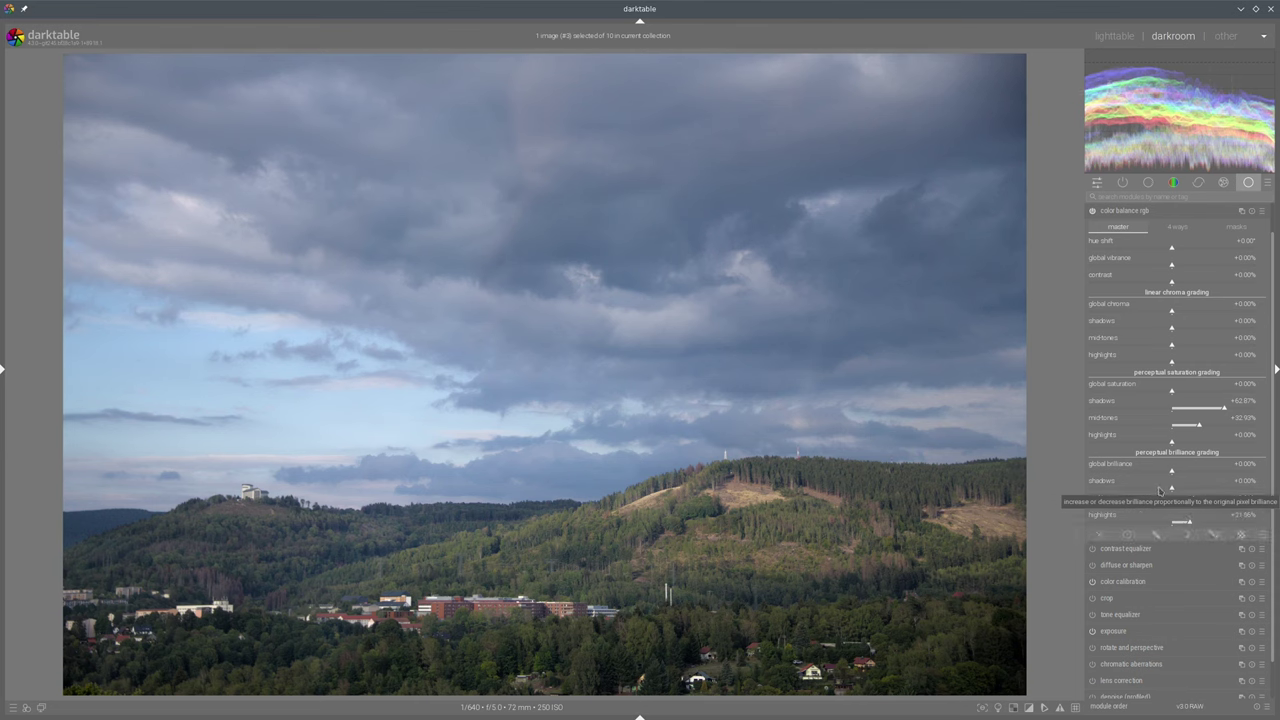
{"action": "left_click", "coordinate": [1161, 490]}
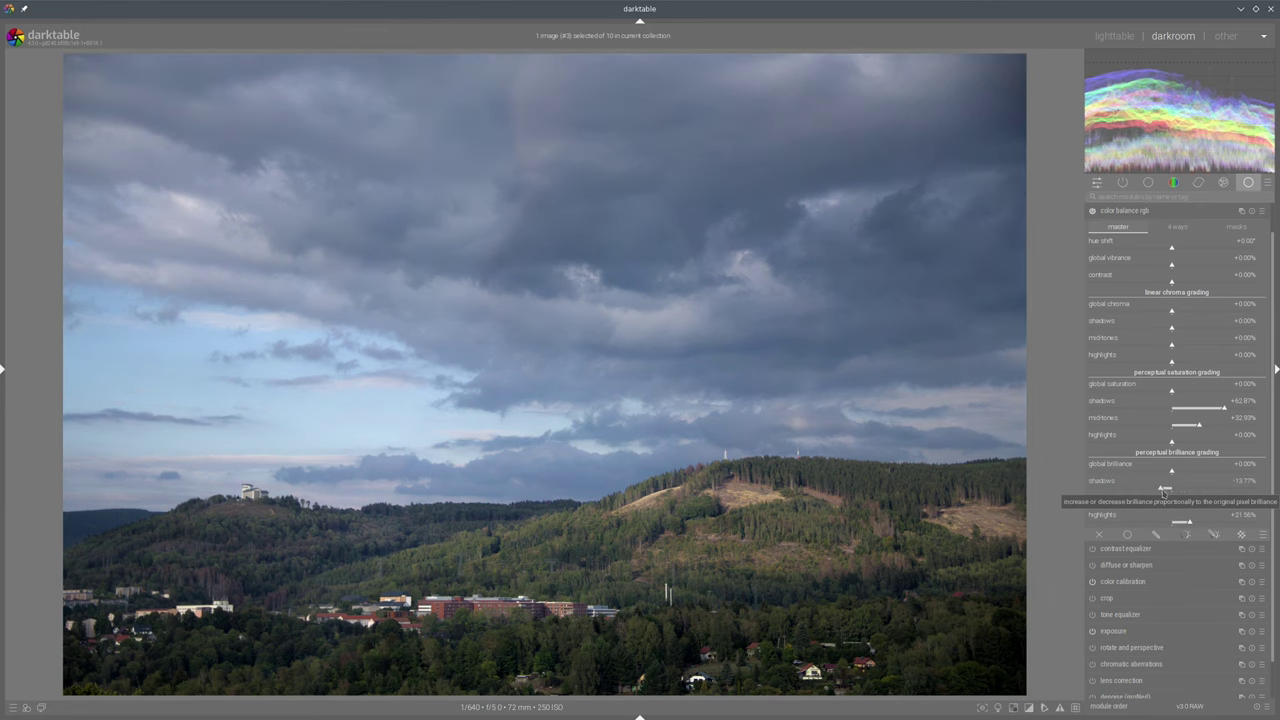
{"action": "left_click_drag", "start_coordinate": [1163, 492], "coordinate": [1200, 475]}
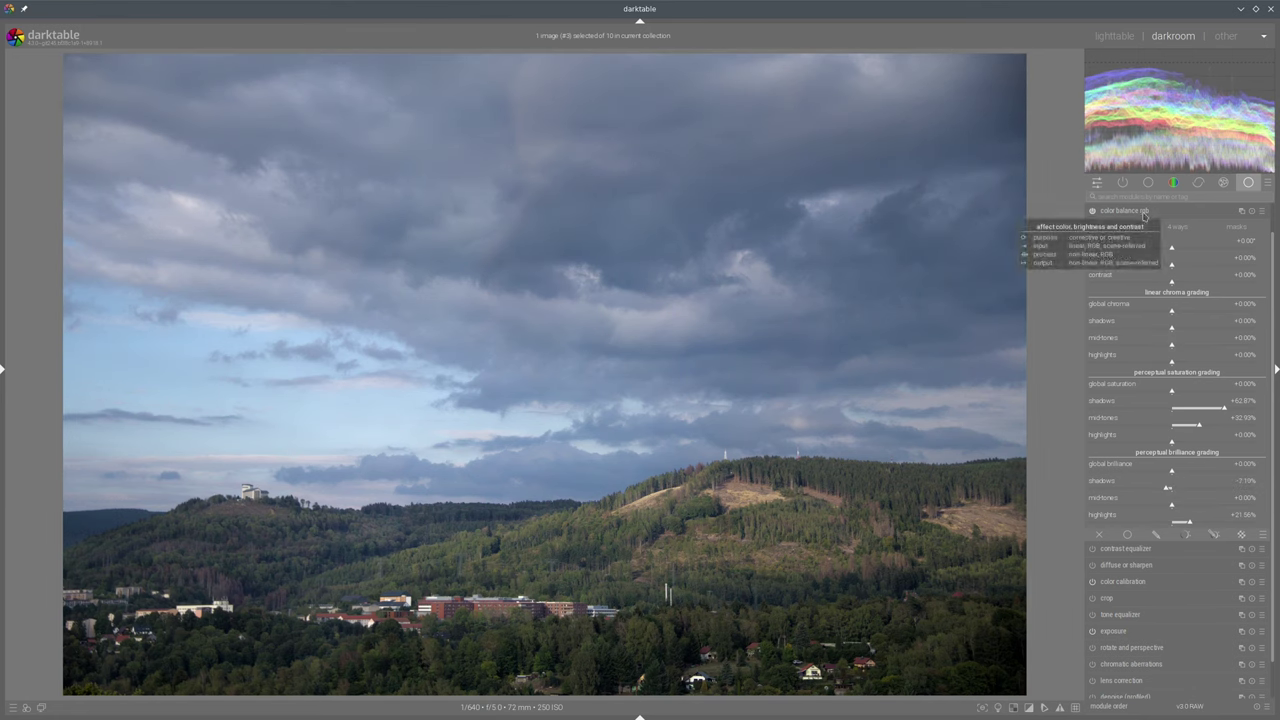
Raise the global vibrance in color balance rgb to about +23% on the filmic rgb landscape version
{"action": "left_click", "coordinate": [1209, 267]}
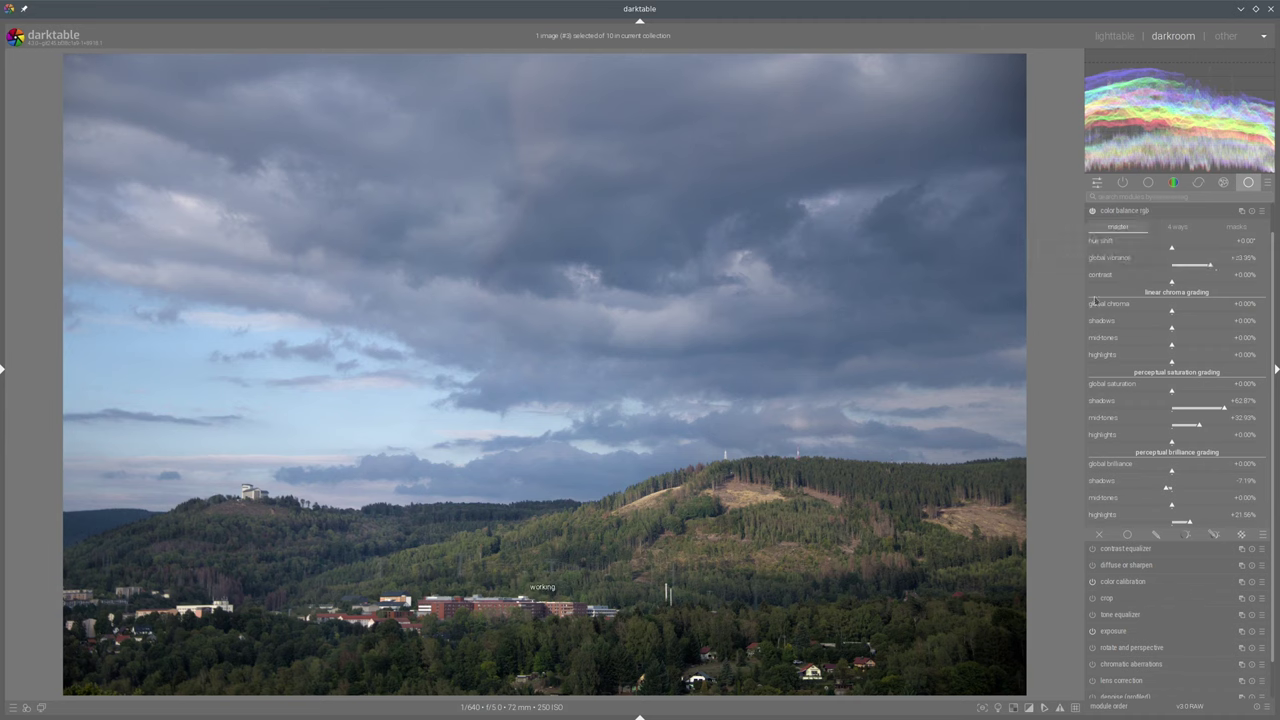
{"action": "left_click", "coordinate": [1150, 212]}
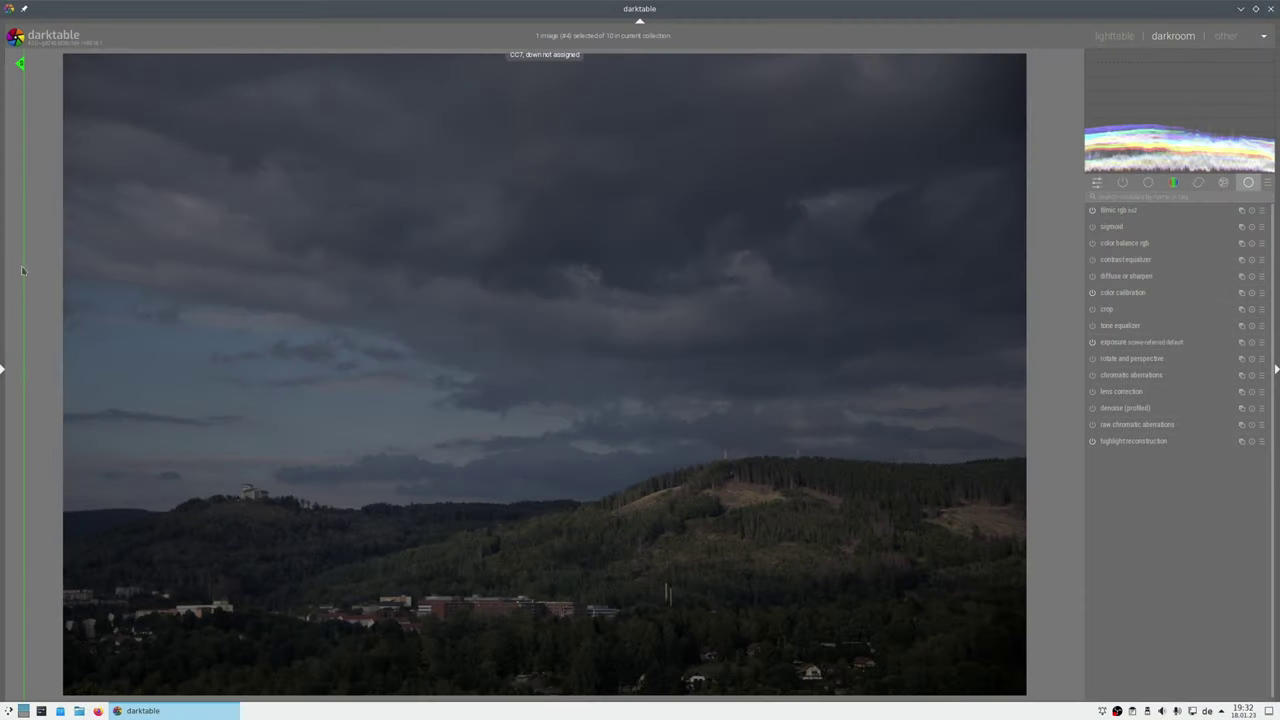
Switch the second landscape version from filmic rgb to sigmoid and raise its exposure to about +2.4 EV
{"action": "mouse_move", "coordinate": [23, 265]}
{"action": "left_mouse_down"}
{"action": "mouse_move", "coordinate": [829, 351]}
{"action": "mouse_move", "coordinate": [13, 250]}
{"action": "left_mouse_up"}
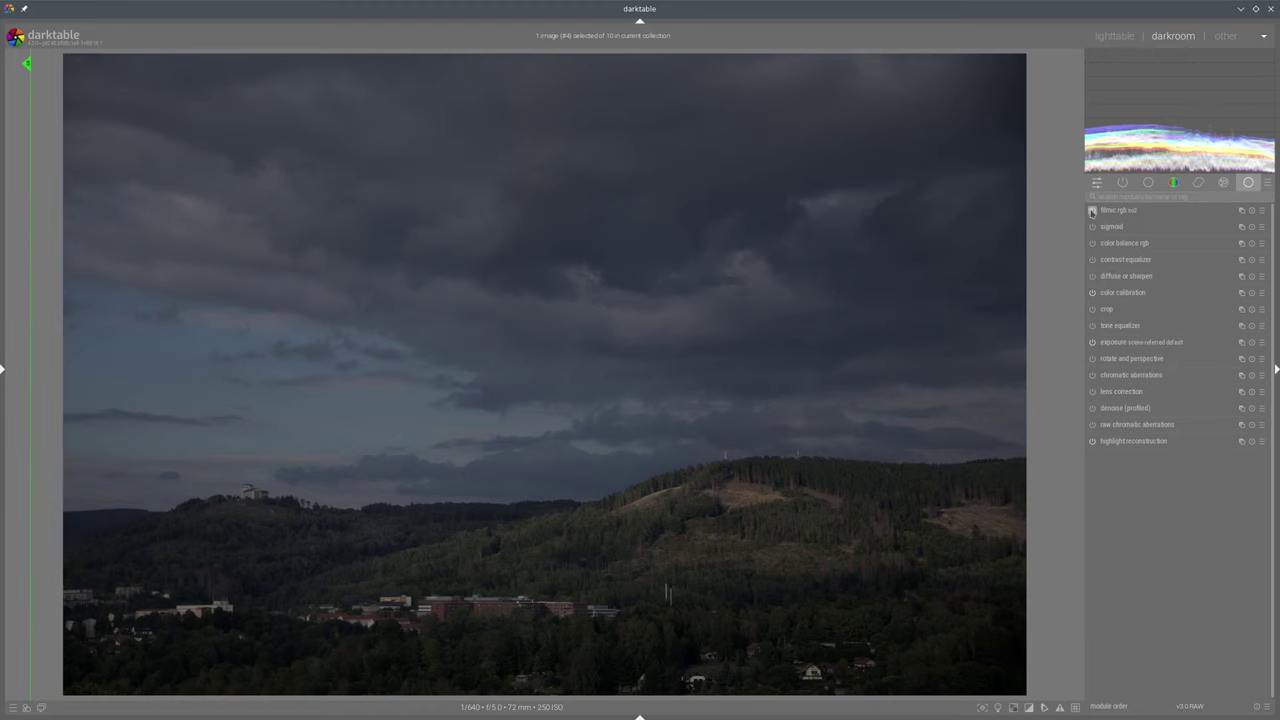
{"action": "left_click", "coordinate": [1092, 226]}
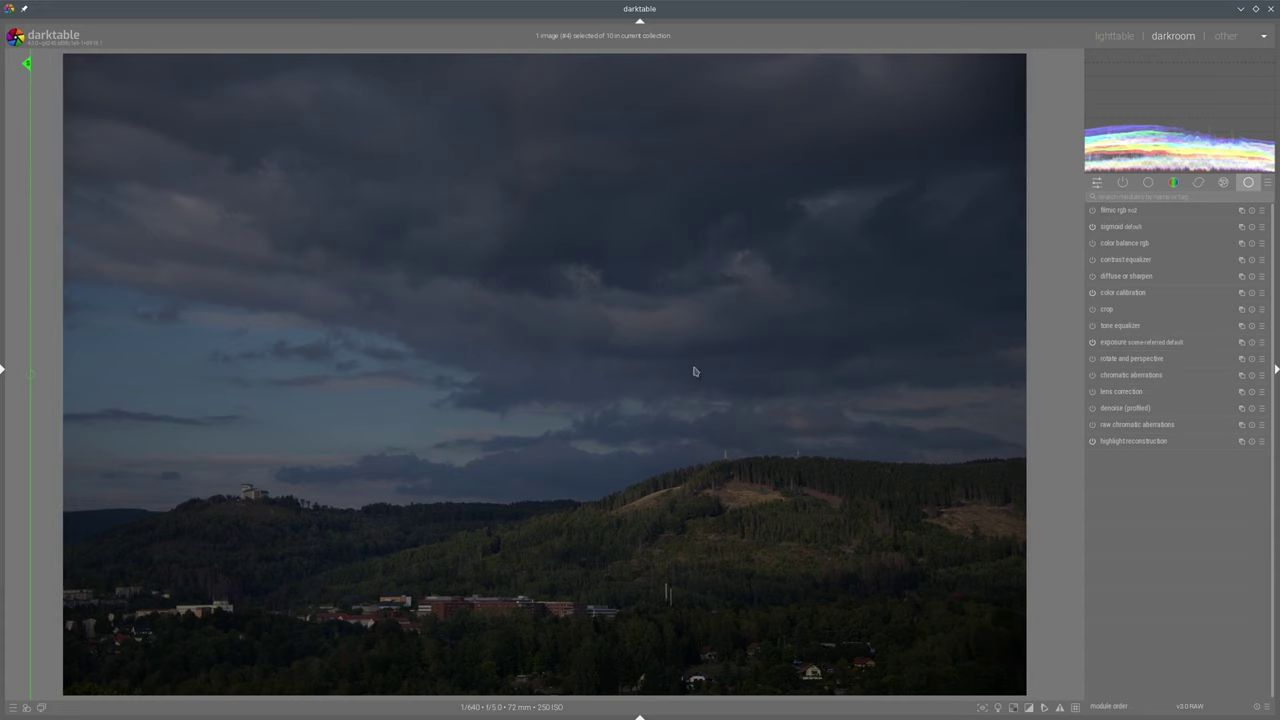
{"action": "left_click", "coordinate": [1118, 344]}
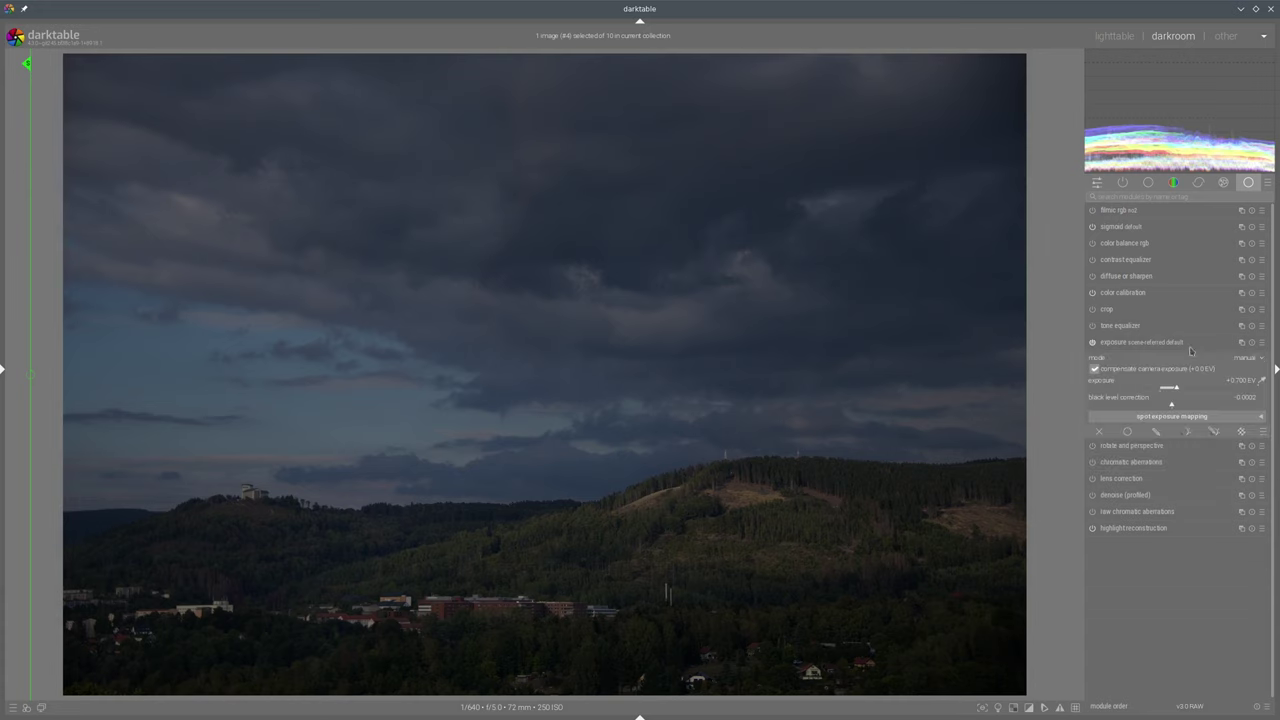
{"action": "left_click_drag", "start_coordinate": [1202, 390], "coordinate": [1210, 393]}
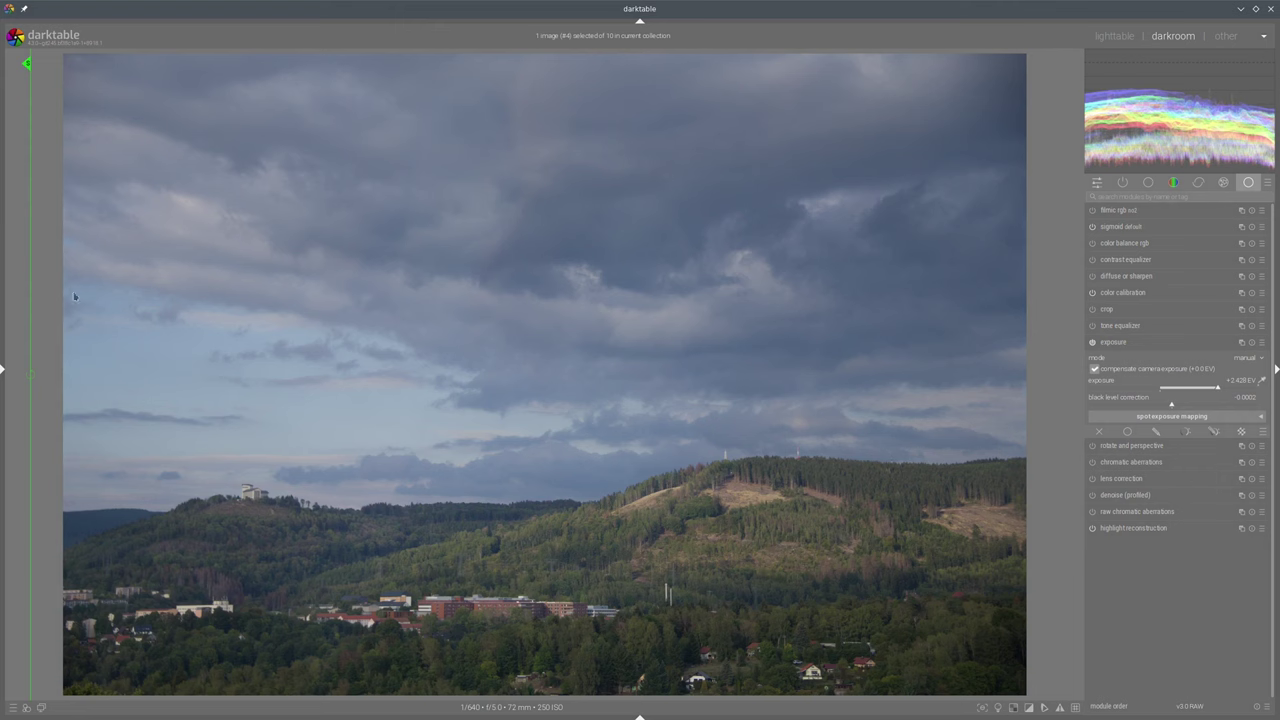
{"action": "left_click_drag", "start_coordinate": [30, 268], "coordinate": [50, 250]}
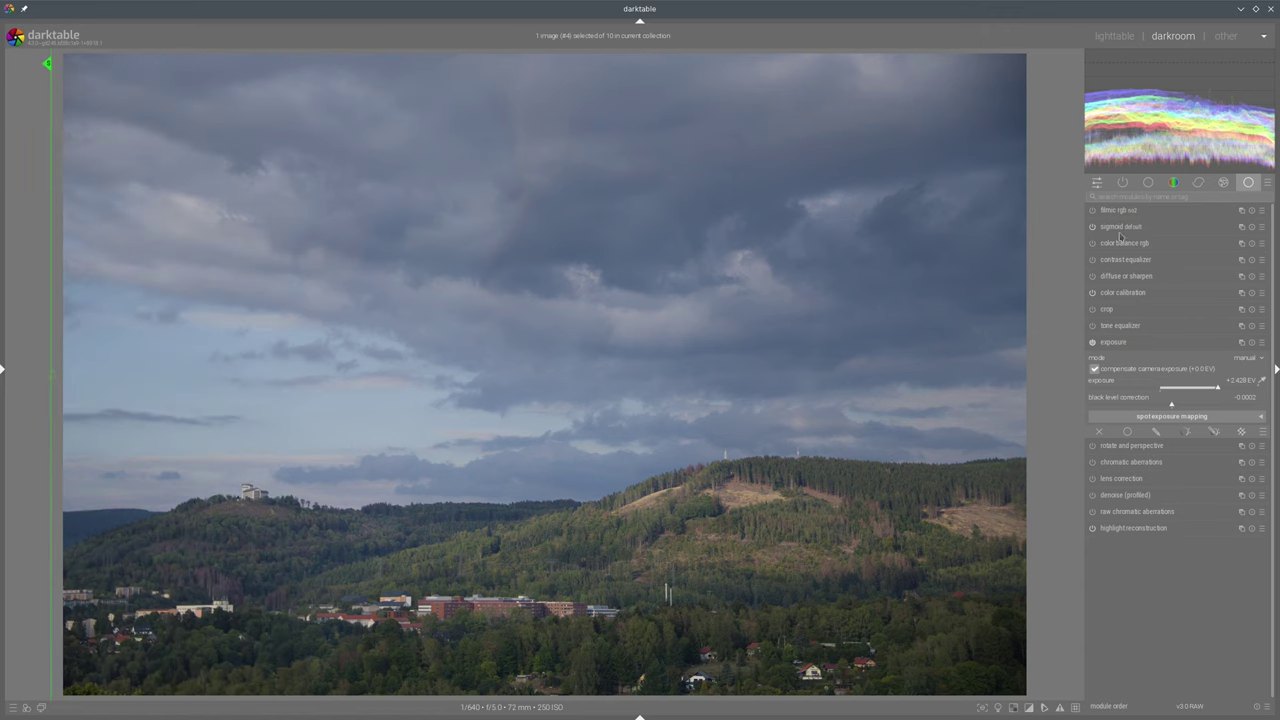
Set the sigmoid contrast to about 2.1 and the skew to about +0.72 for the landscape
{"action": "left_click", "coordinate": [1121, 229]}
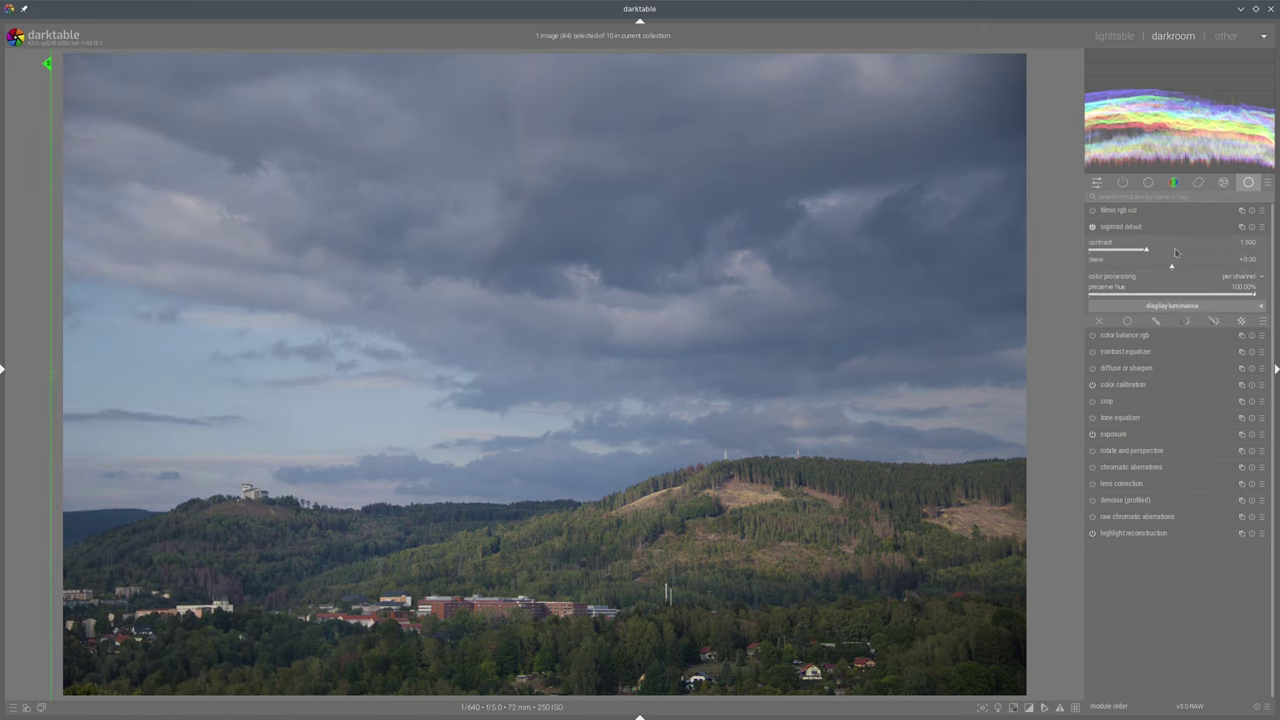
{"action": "left_click", "coordinate": [1176, 250]}
{"action": "scroll", "coordinate": [1166, 255], "scroll_direction": "up", "scroll_amount": 4}
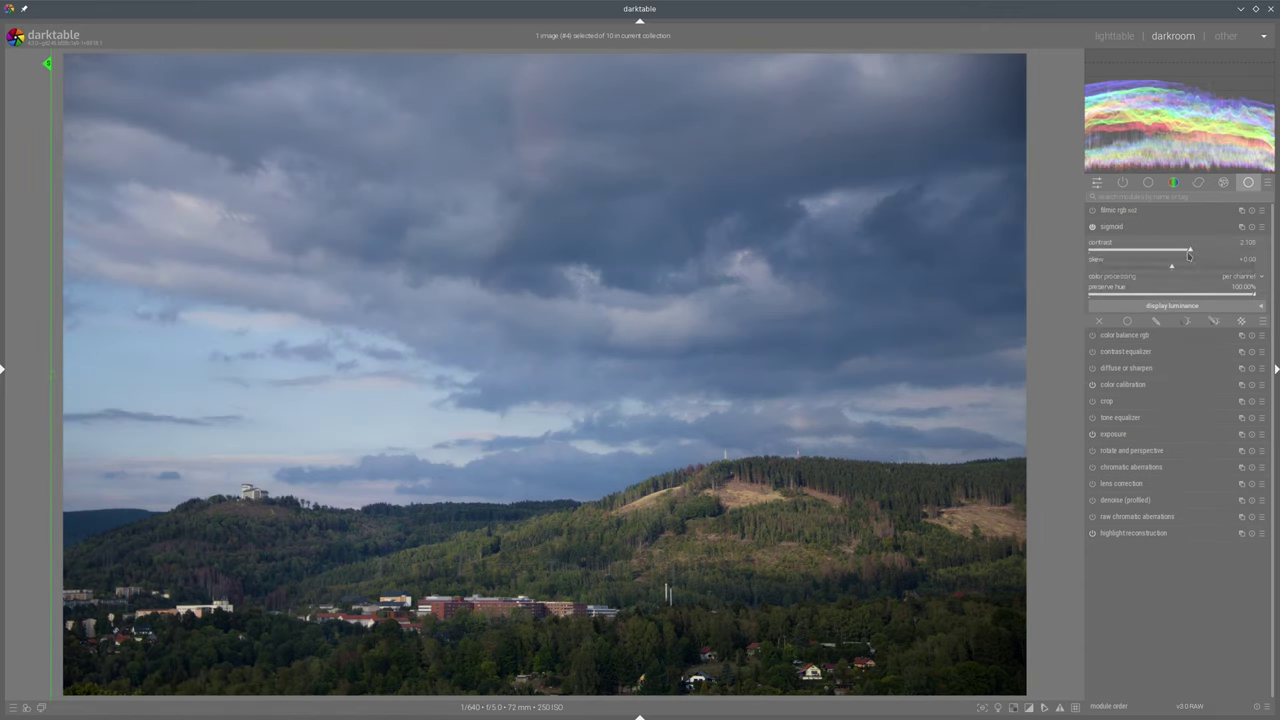
{"action": "mouse_move", "coordinate": [51, 272]}
{"action": "left_mouse_down"}
{"action": "mouse_move", "coordinate": [1000, 272]}
{"action": "mouse_move", "coordinate": [26, 272]}
{"action": "left_mouse_up"}
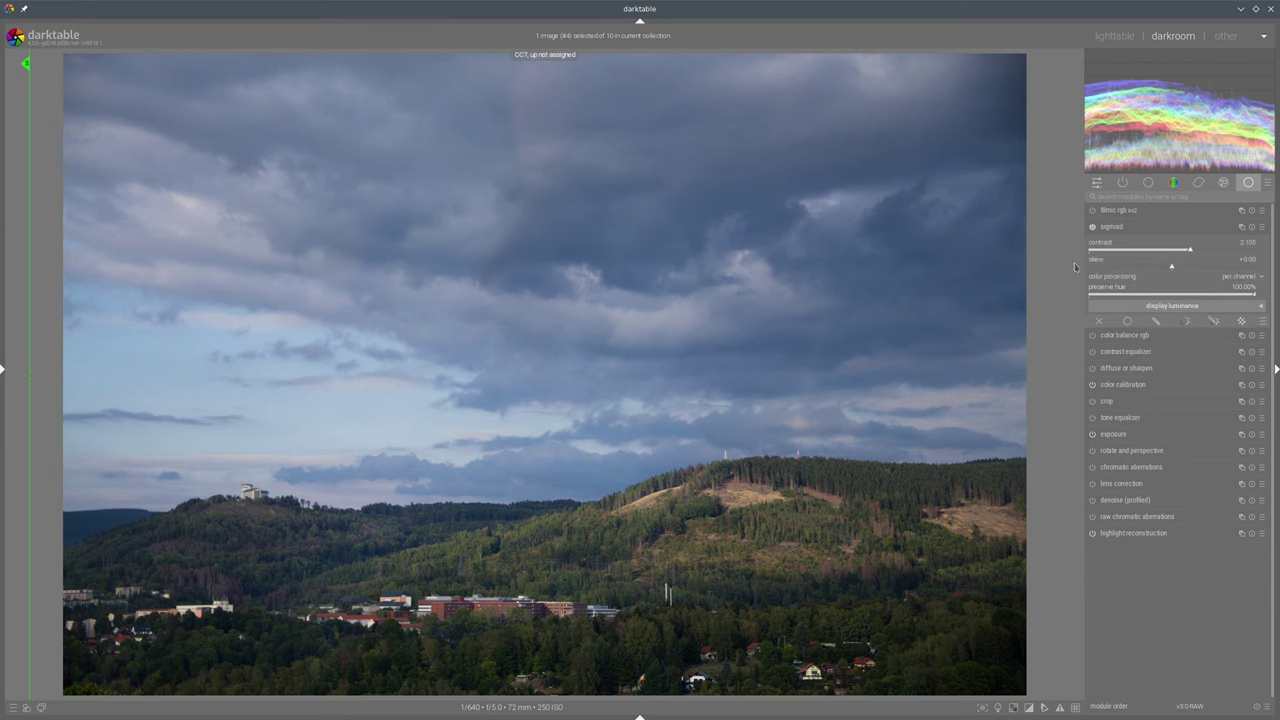
{"action": "left_click", "coordinate": [1178, 266]}
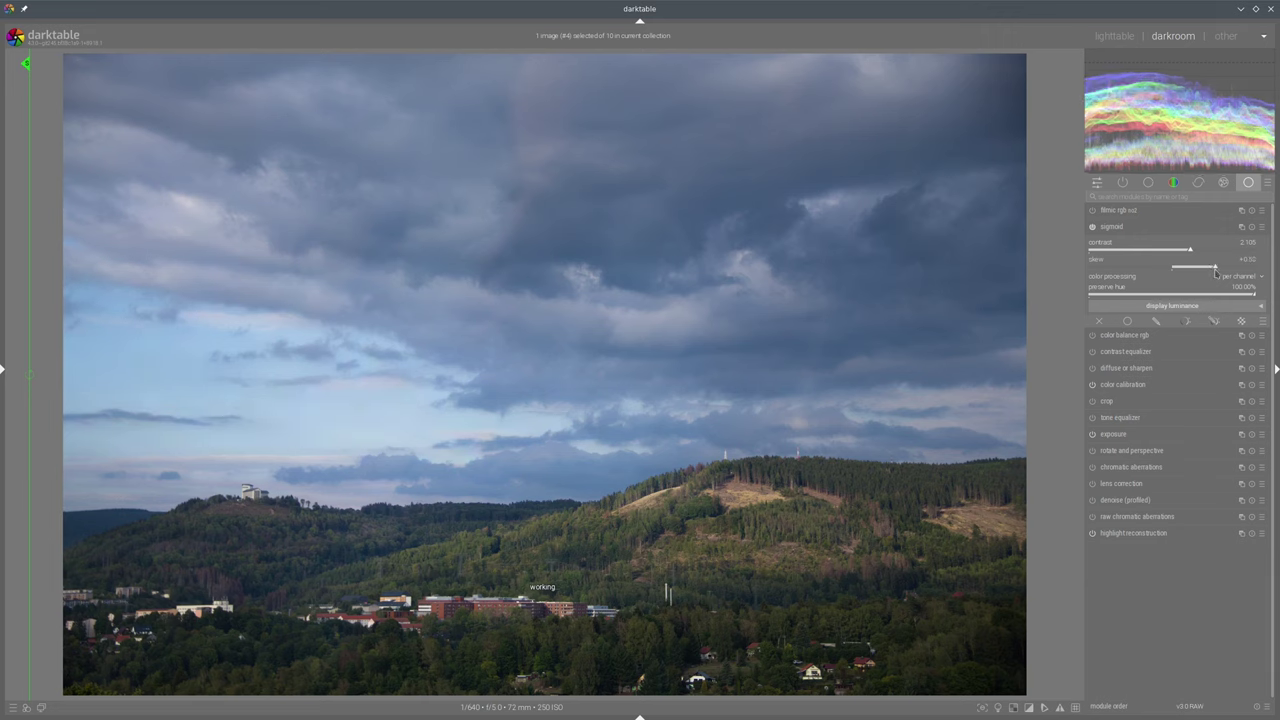
{"action": "left_click", "coordinate": [1231, 267]}
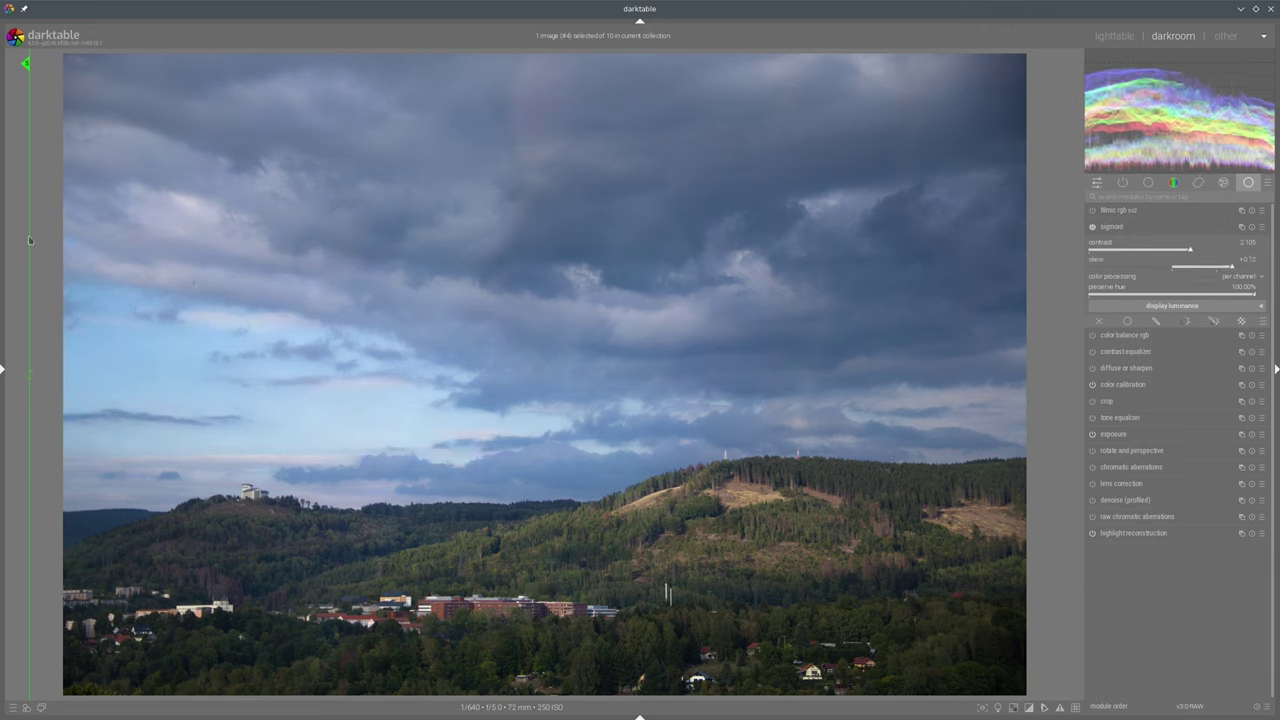
Compare the sigmoid rendering with the snapshot by moving the split line across the sky and hills
{"action": "left_click_drag", "start_coordinate": [30, 240], "coordinate": [54, 330]}
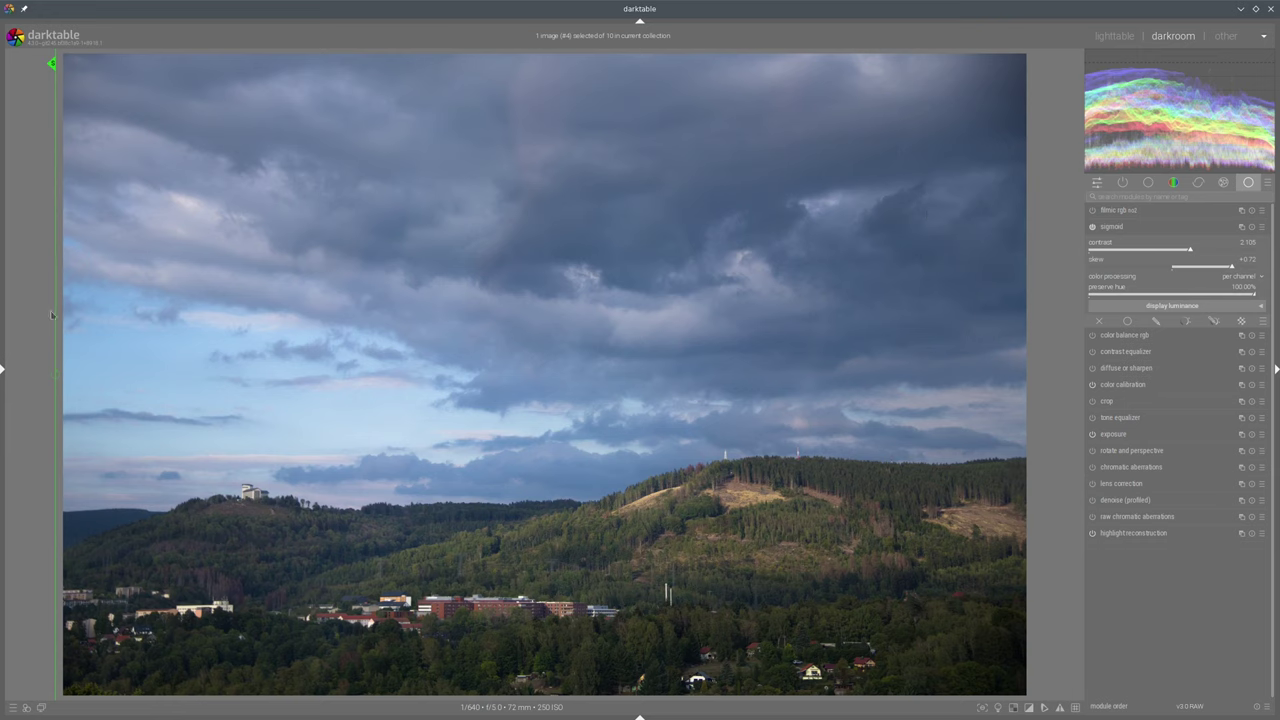
{"action": "left_click_drag", "start_coordinate": [53, 315], "coordinate": [157, 300]}
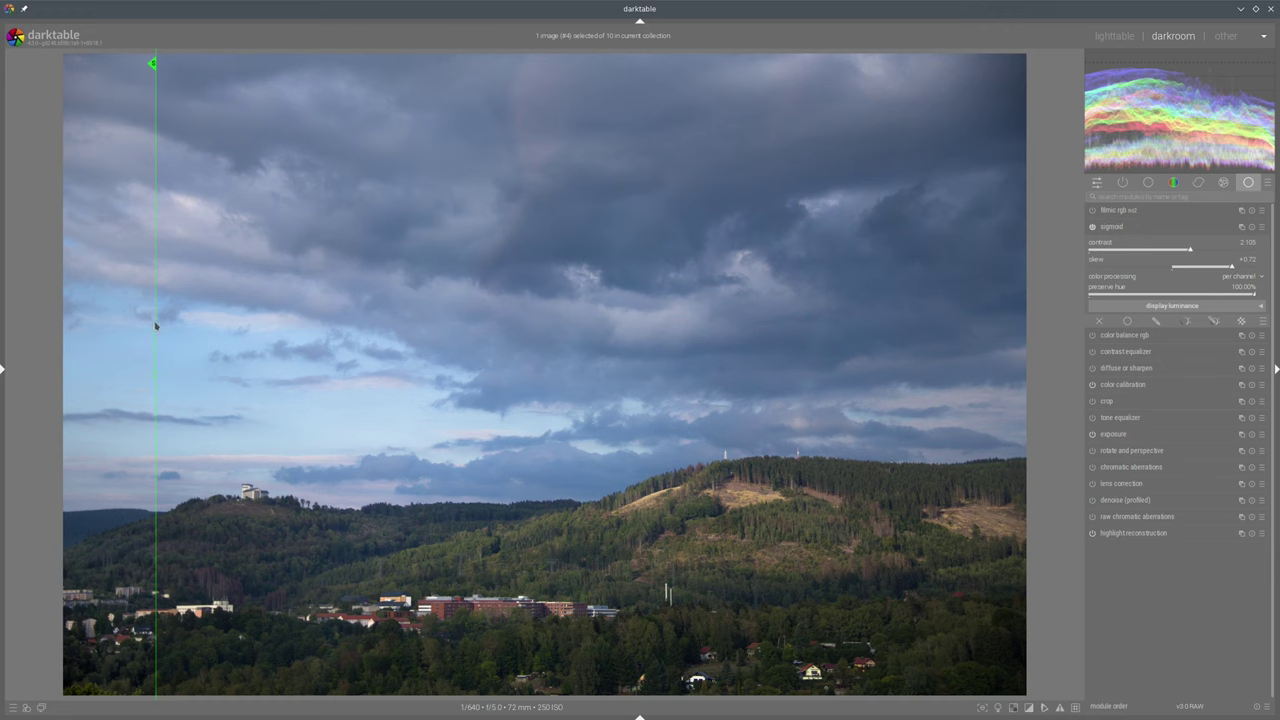
{"action": "left_click_drag", "start_coordinate": [155, 325], "coordinate": [80, 346]}
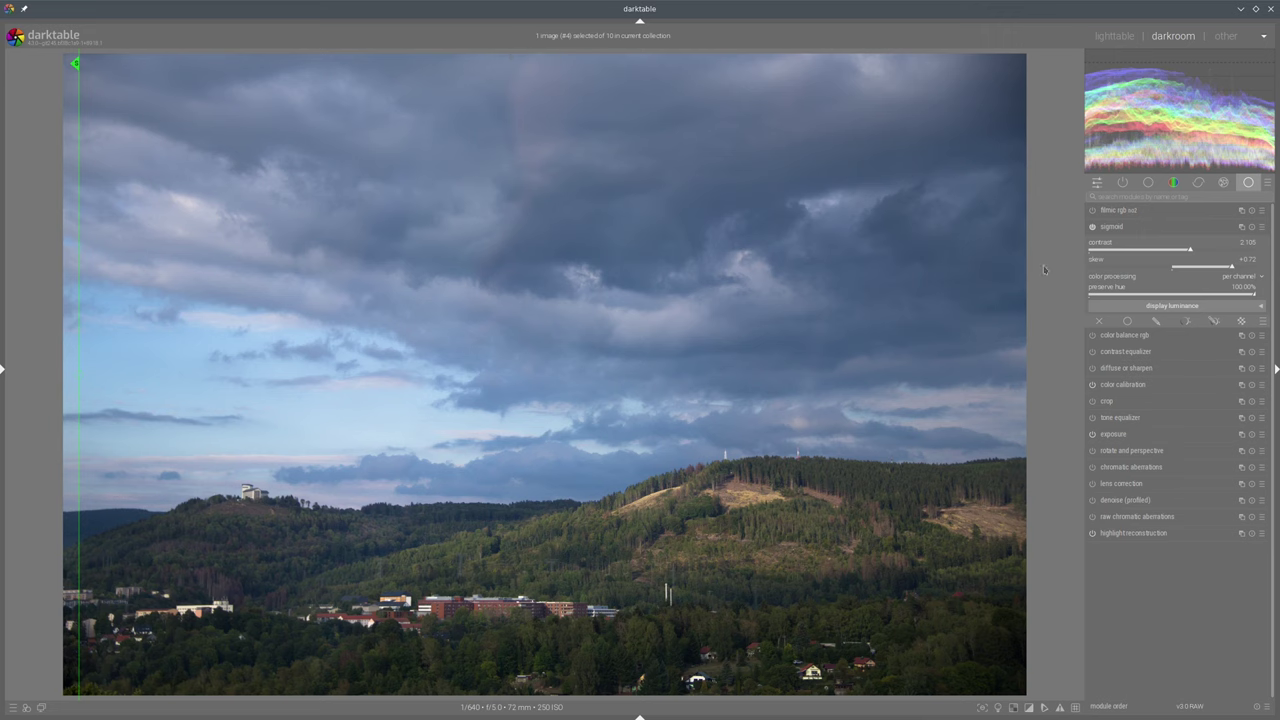
{"action": "left_click_drag", "start_coordinate": [78, 282], "coordinate": [131, 248]}
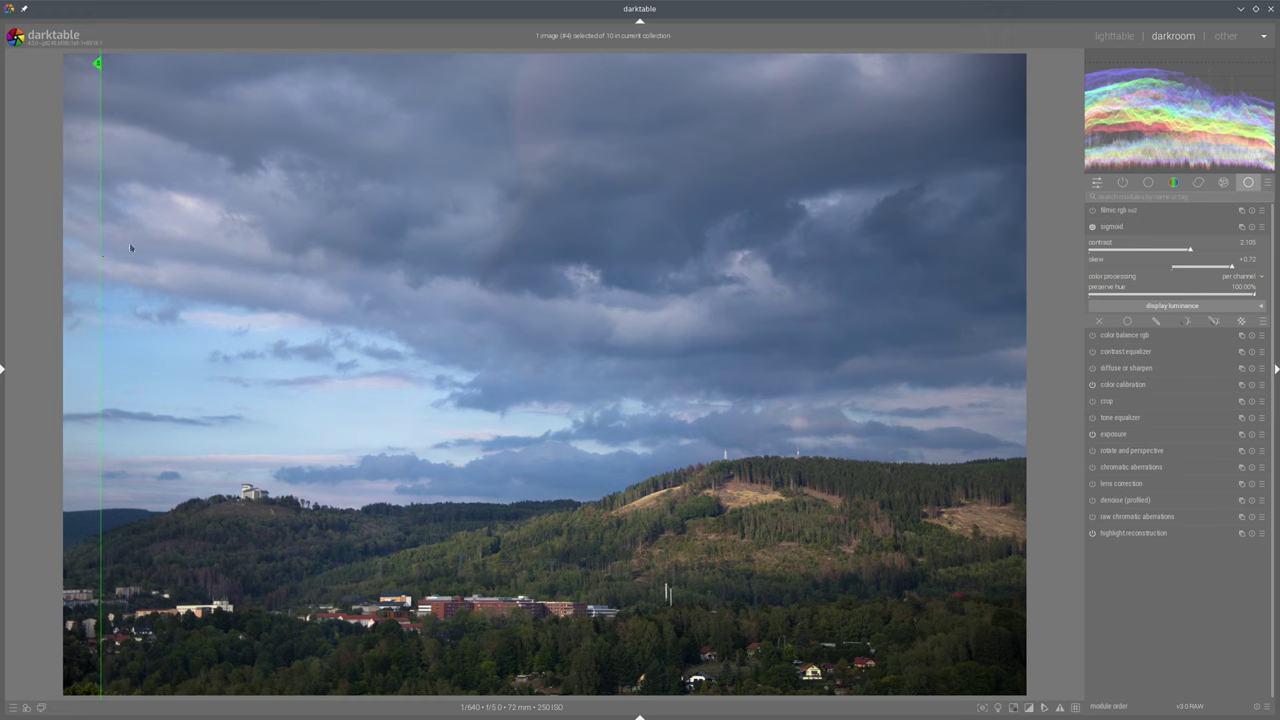
{"action": "left_click", "coordinate": [1112, 227]}
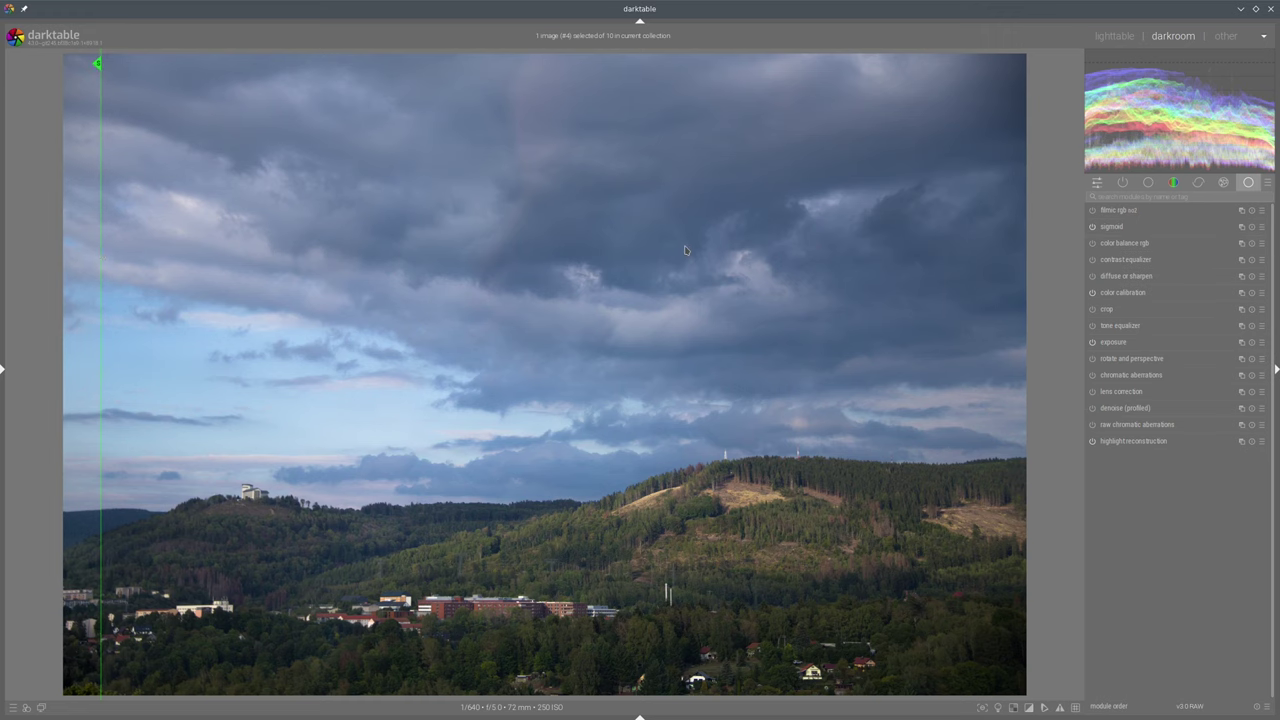
Raise the global vibrance in color balance rgb to about +21% and compare the sigmoid version with the snapshot
{"action": "left_click", "coordinate": [1128, 243]}
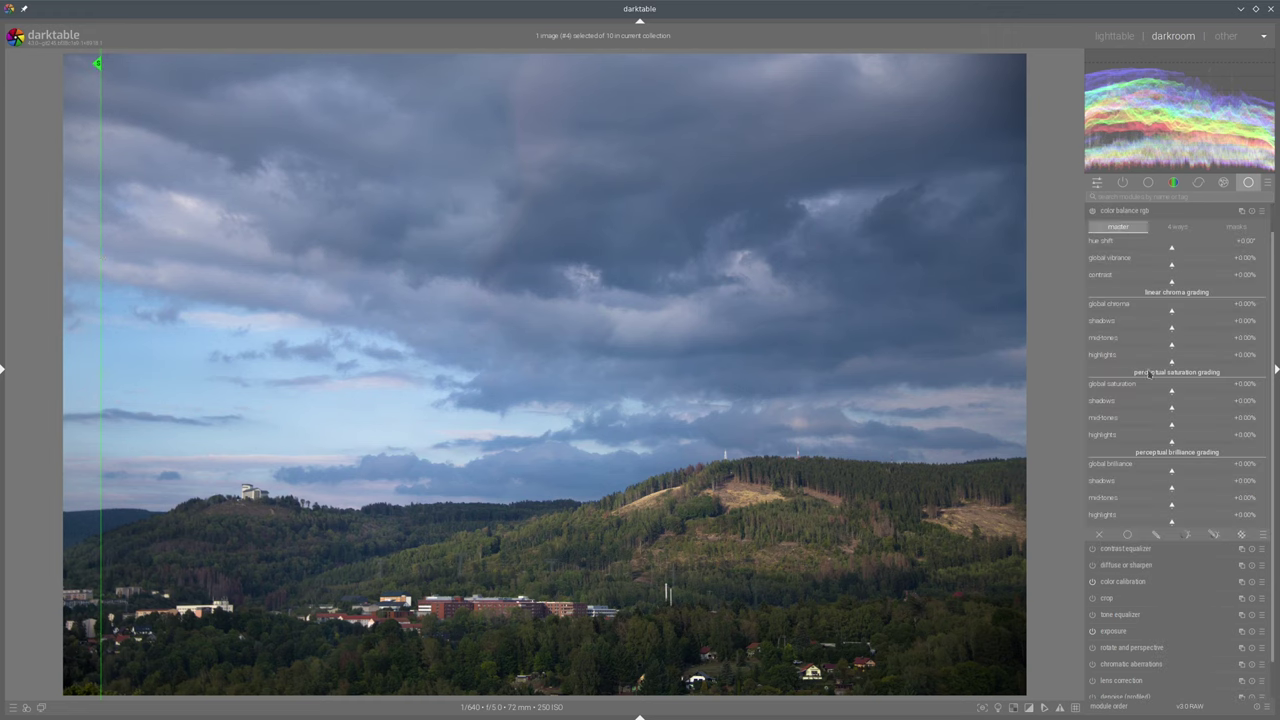
{"action": "left_click", "coordinate": [1204, 264]}
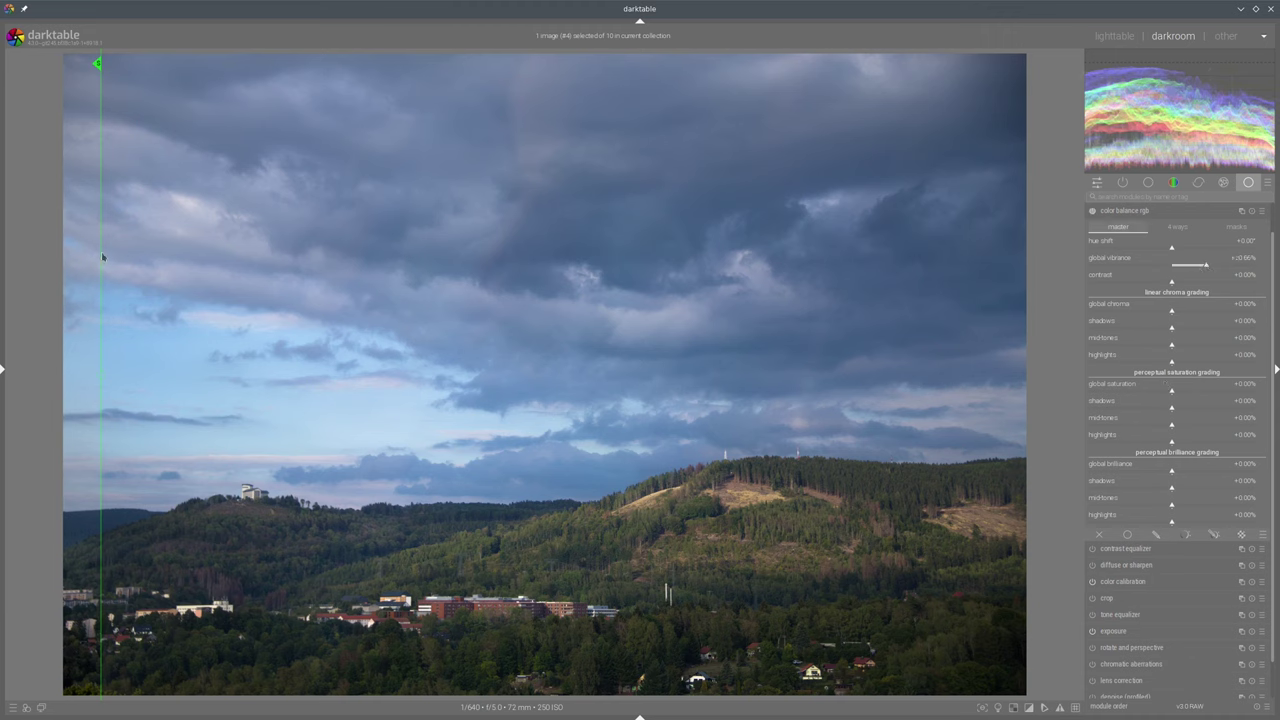
{"action": "left_click_drag", "start_coordinate": [102, 257], "coordinate": [140, 253]}
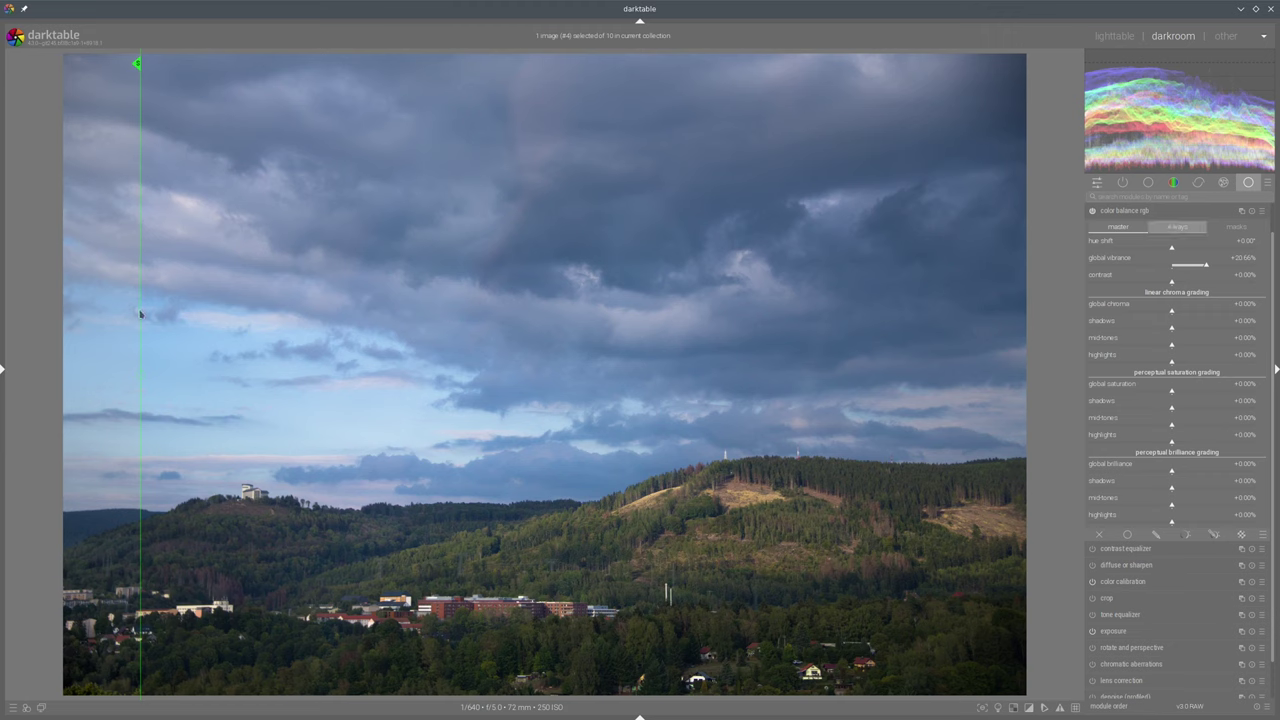
{"action": "mouse_move", "coordinate": [140, 313]}
{"action": "left_mouse_down"}
{"action": "mouse_move", "coordinate": [903, 372]}
{"action": "mouse_move", "coordinate": [136, 290]}
{"action": "left_mouse_up"}
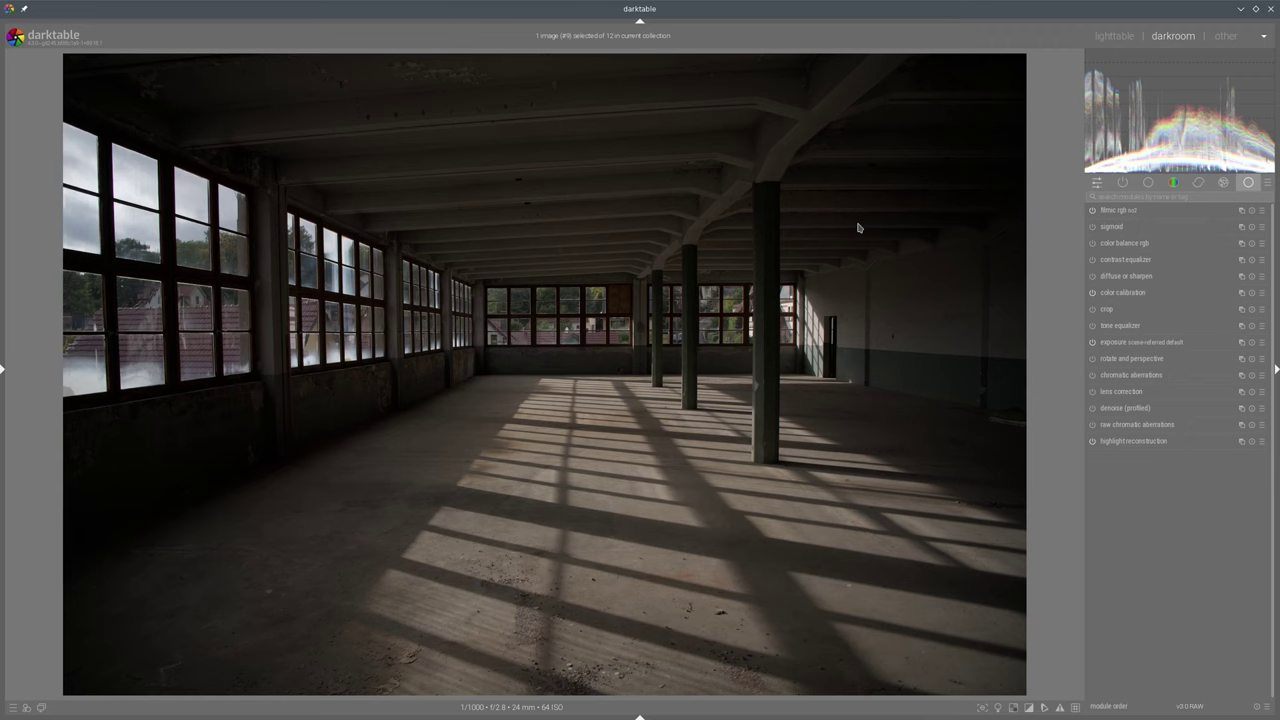
Brighten the factory hall photo by setting its exposure to about +2.5 EV
{"action": "left_click", "coordinate": [1124, 342]}
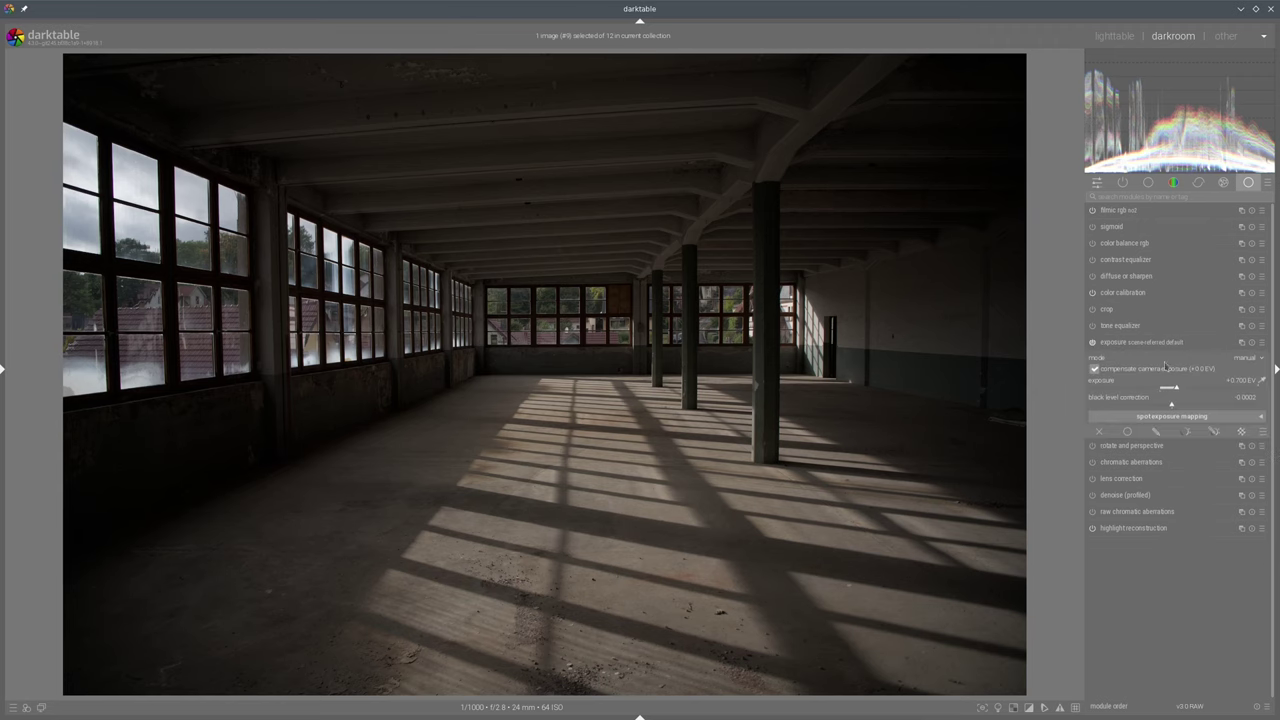
{"action": "left_click", "coordinate": [1211, 390]}
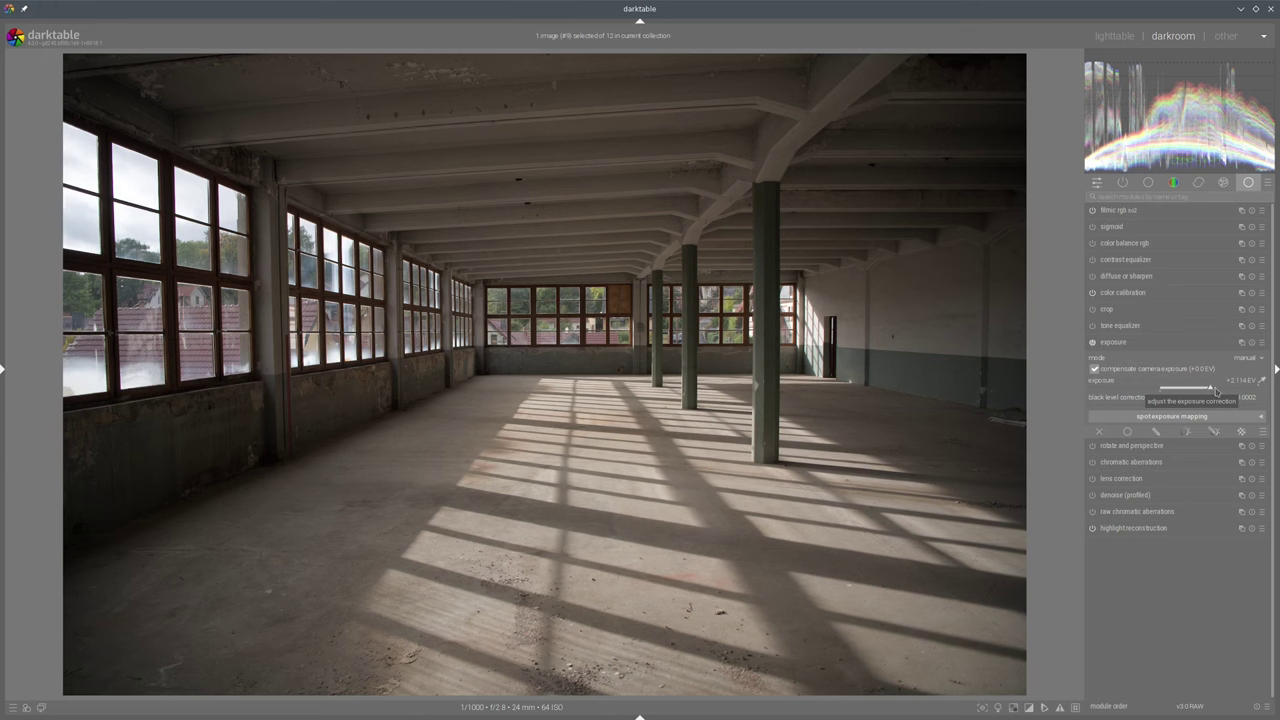
{"action": "left_click", "coordinate": [1215, 391]}
{"action": "left_click", "coordinate": [1219, 390]}
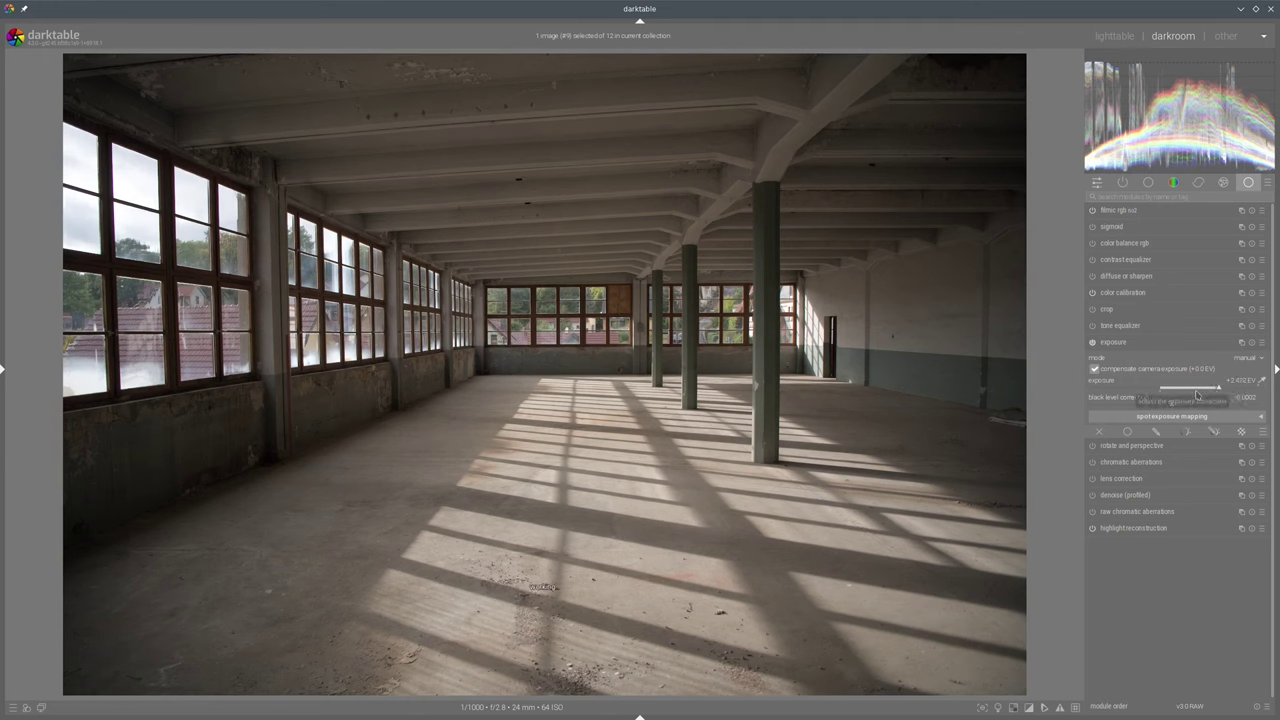
{"action": "left_click", "coordinate": [1145, 342]}
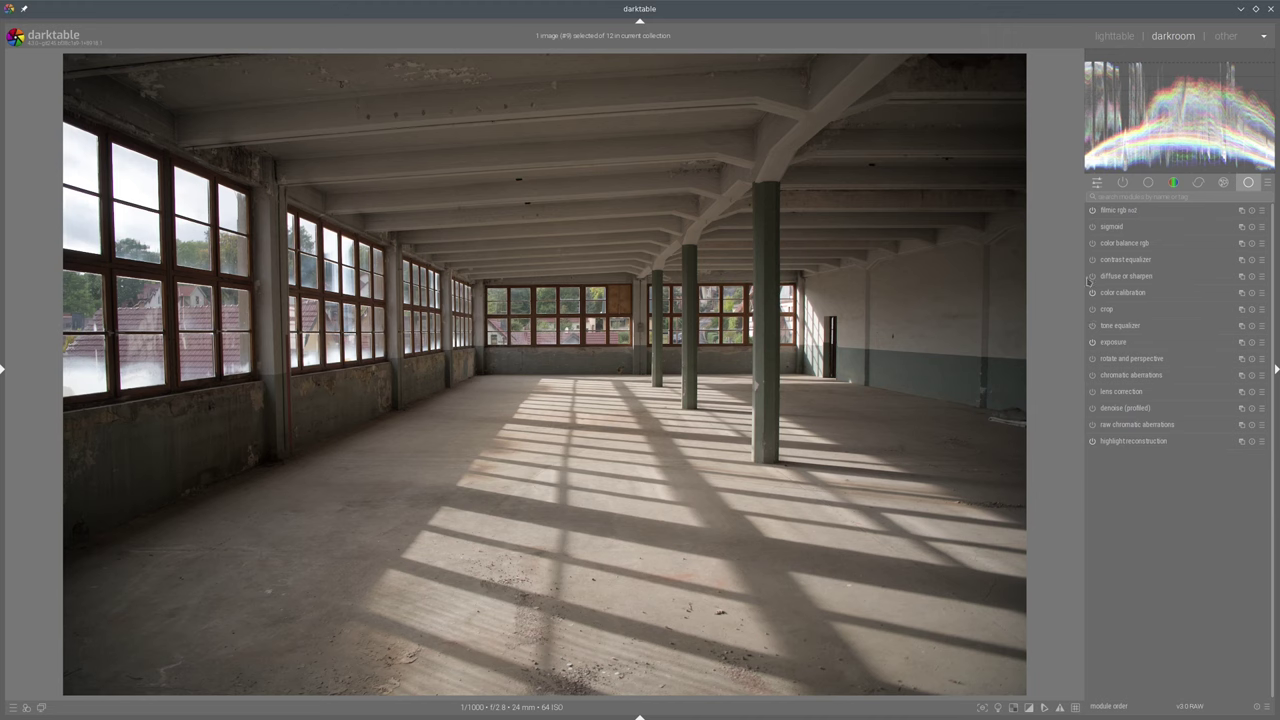
Set the filmic rgb white relative exposure to about 4.9 EV for the factory hall photo
{"action": "left_click", "coordinate": [1112, 211]}
{"action": "left_click", "coordinate": [1189, 412]}
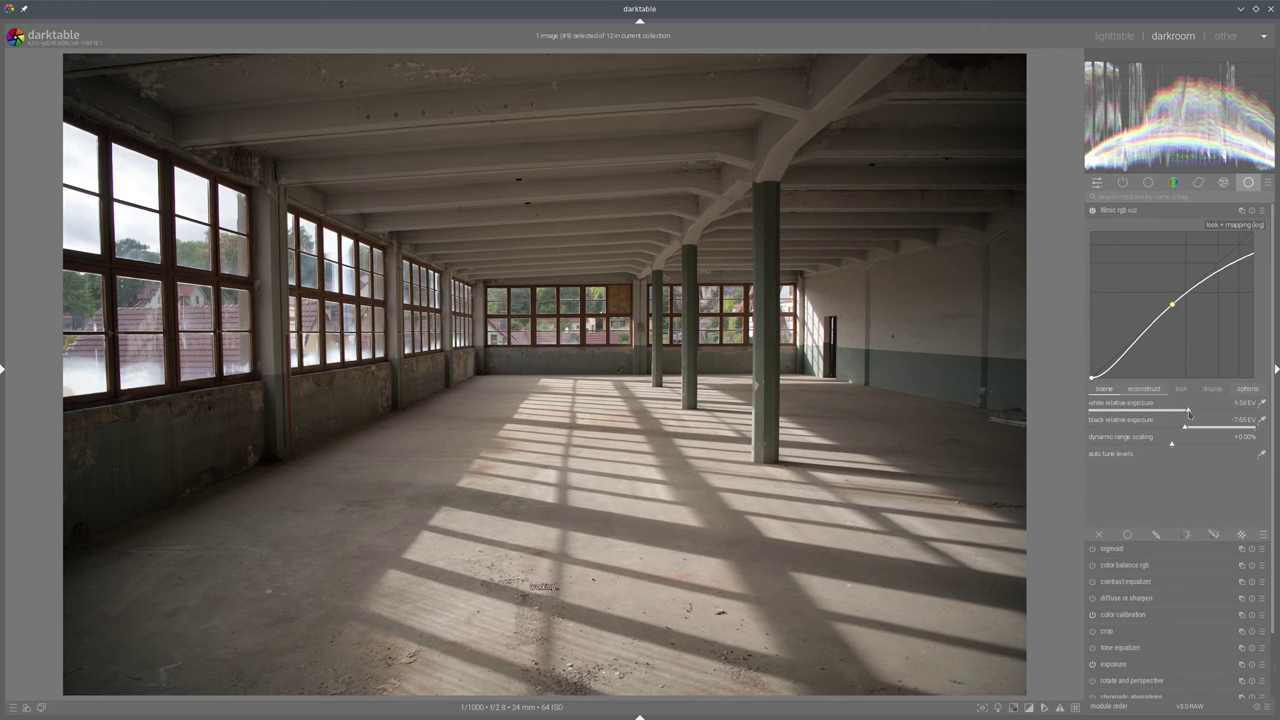
{"action": "left_click", "coordinate": [1194, 413]}
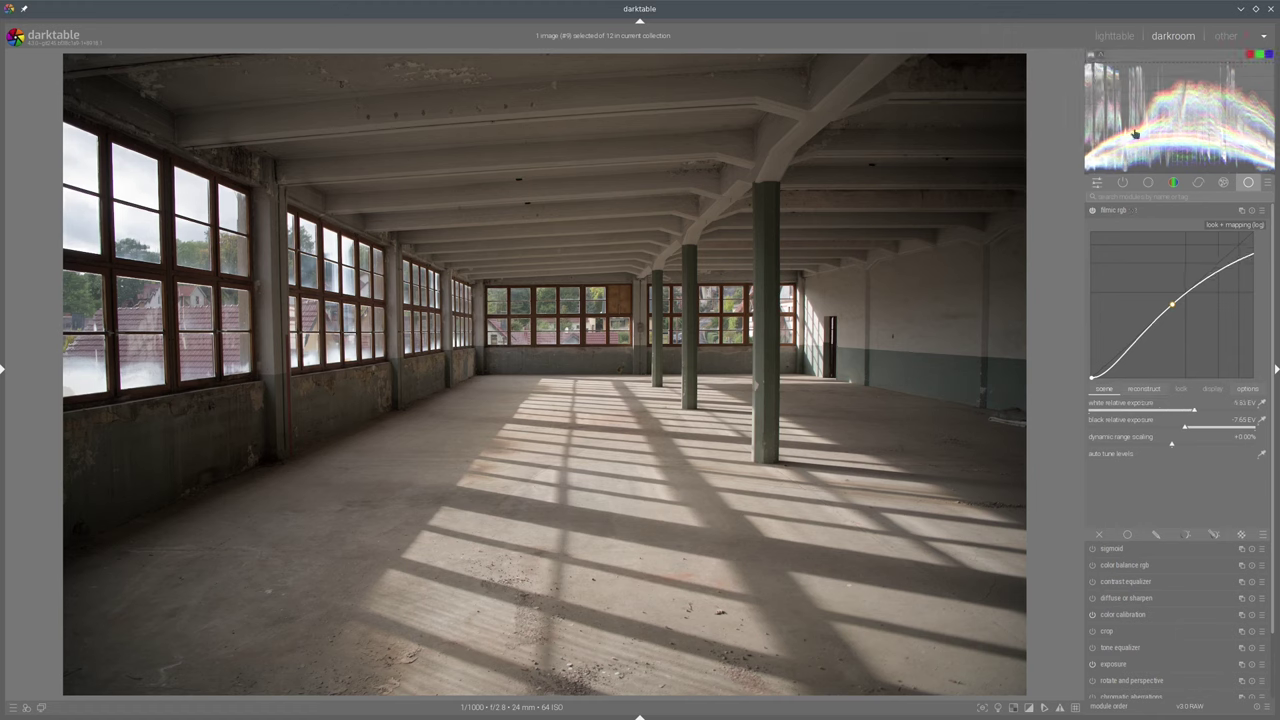
{"action": "left_click", "coordinate": [1125, 212]}
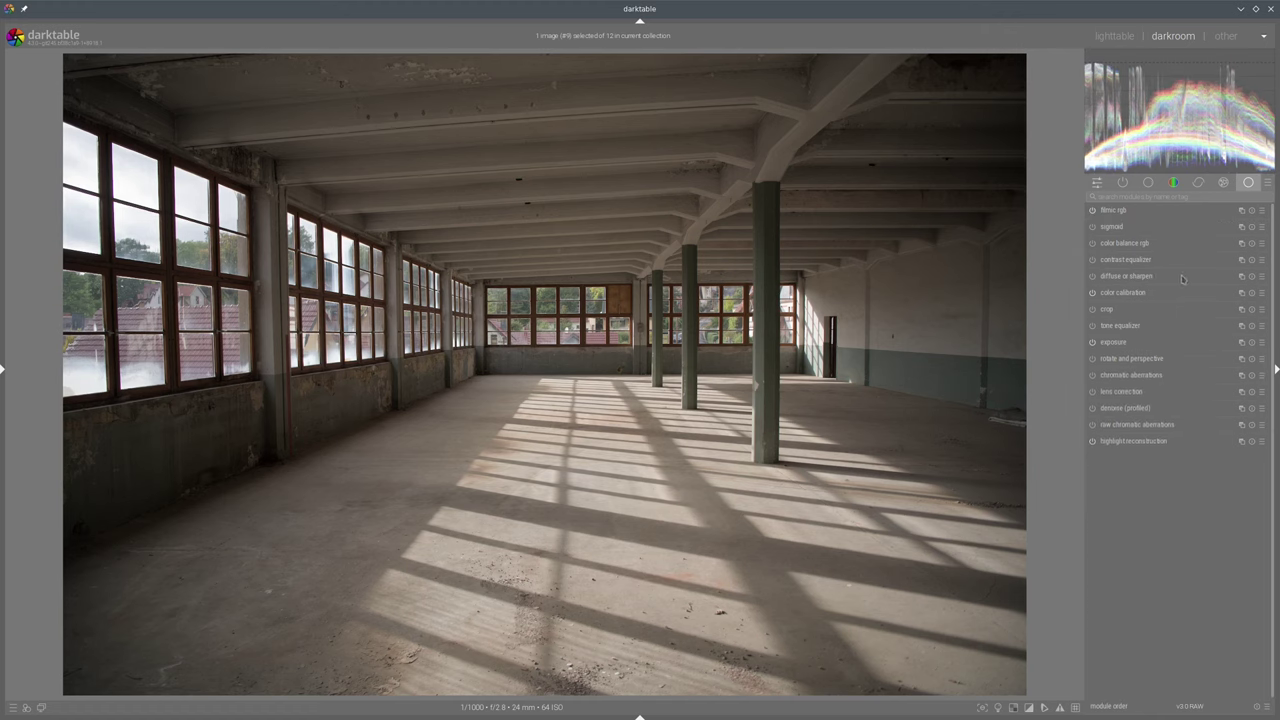
Apply a shadow-lifting tone equalizer preset and auto-adjust the mask exposure compensation to fit the image's tones
{"action": "left_click", "coordinate": [1261, 325]}
{"action": "left_click", "coordinate": [1154, 519]}
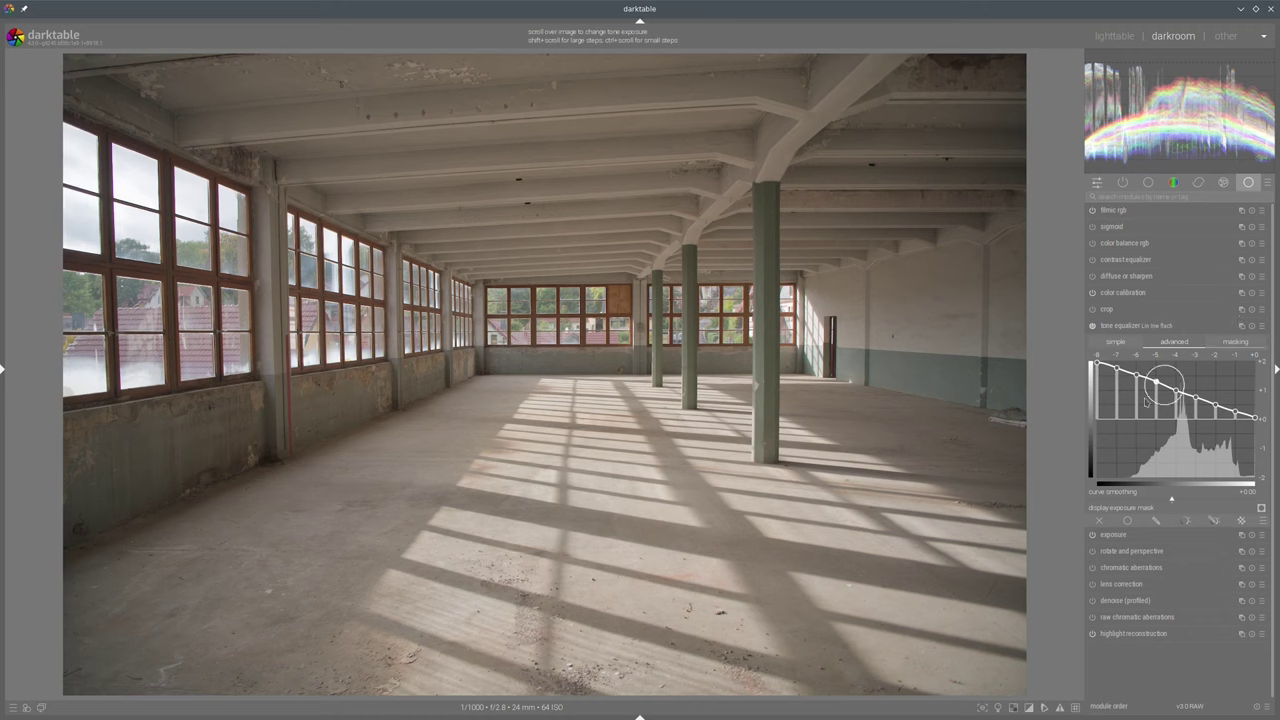
{"action": "left_click", "coordinate": [1238, 342]}
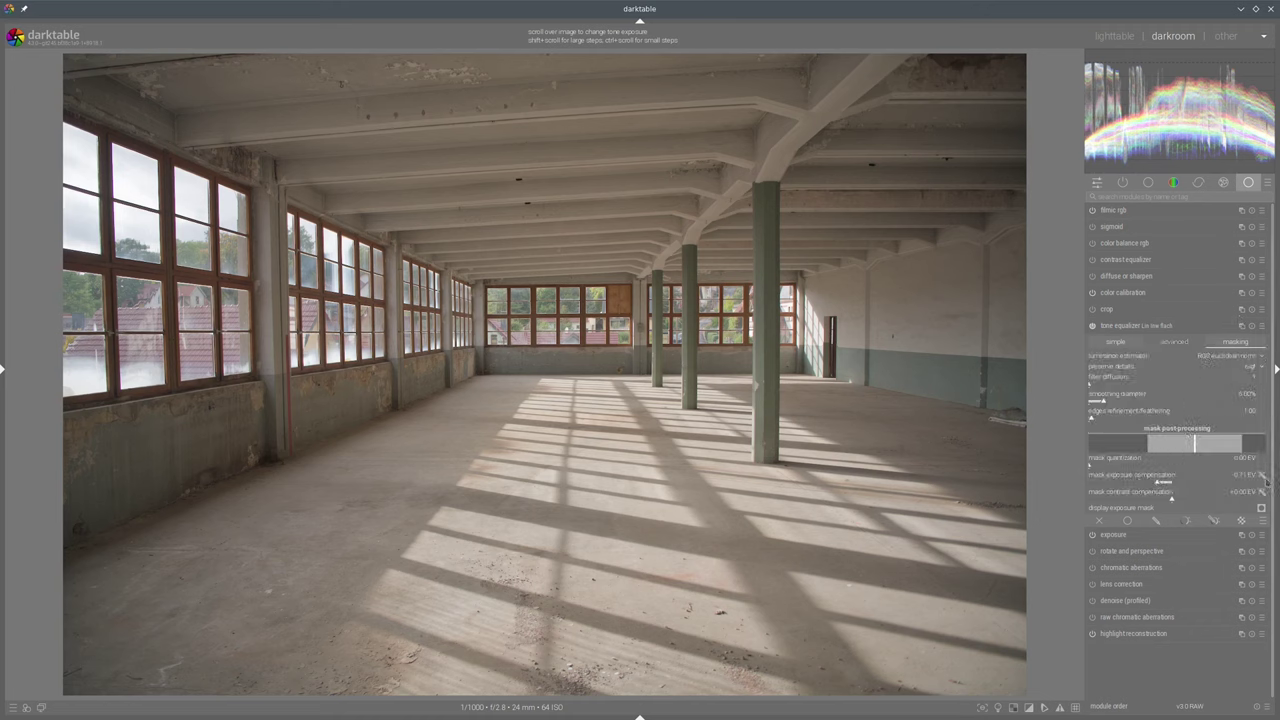
Pull the brightest end of the tone equalizer curve down to about -0.9 EV to darken the windows
{"action": "left_click", "coordinate": [1175, 342]}
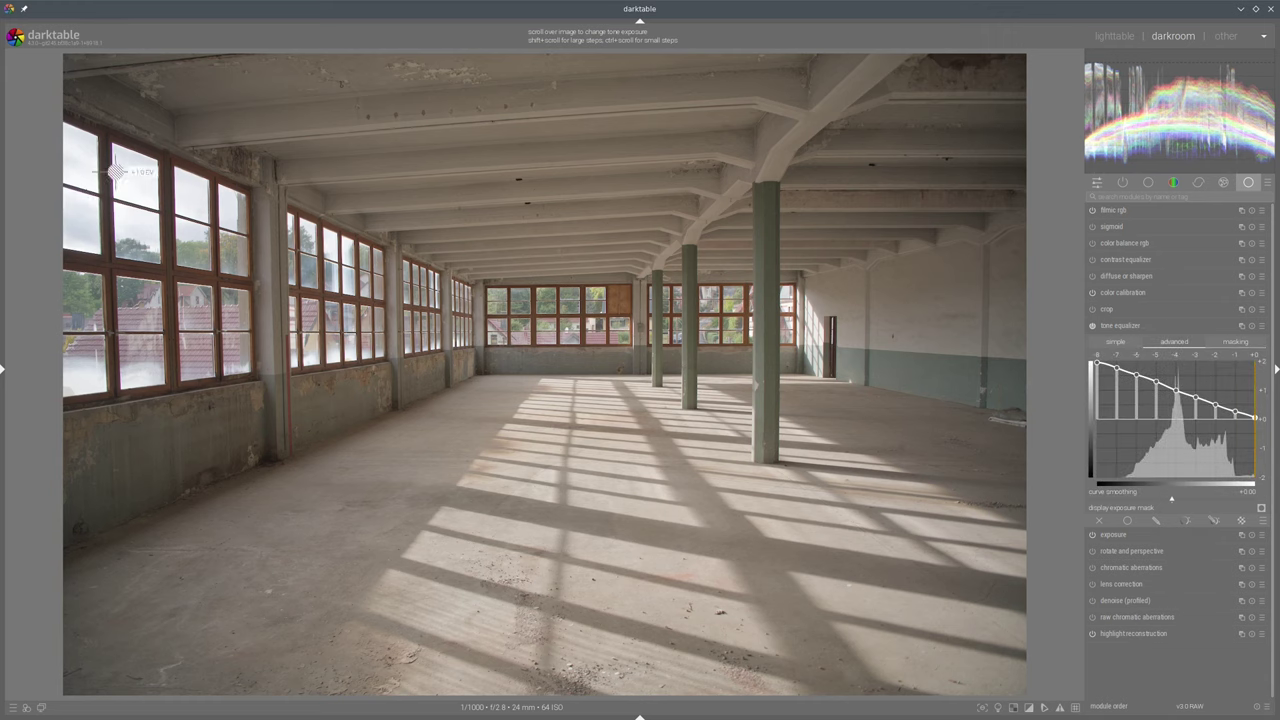
{"action": "left_click_drag", "start_coordinate": [1240, 418], "coordinate": [1248, 442]}
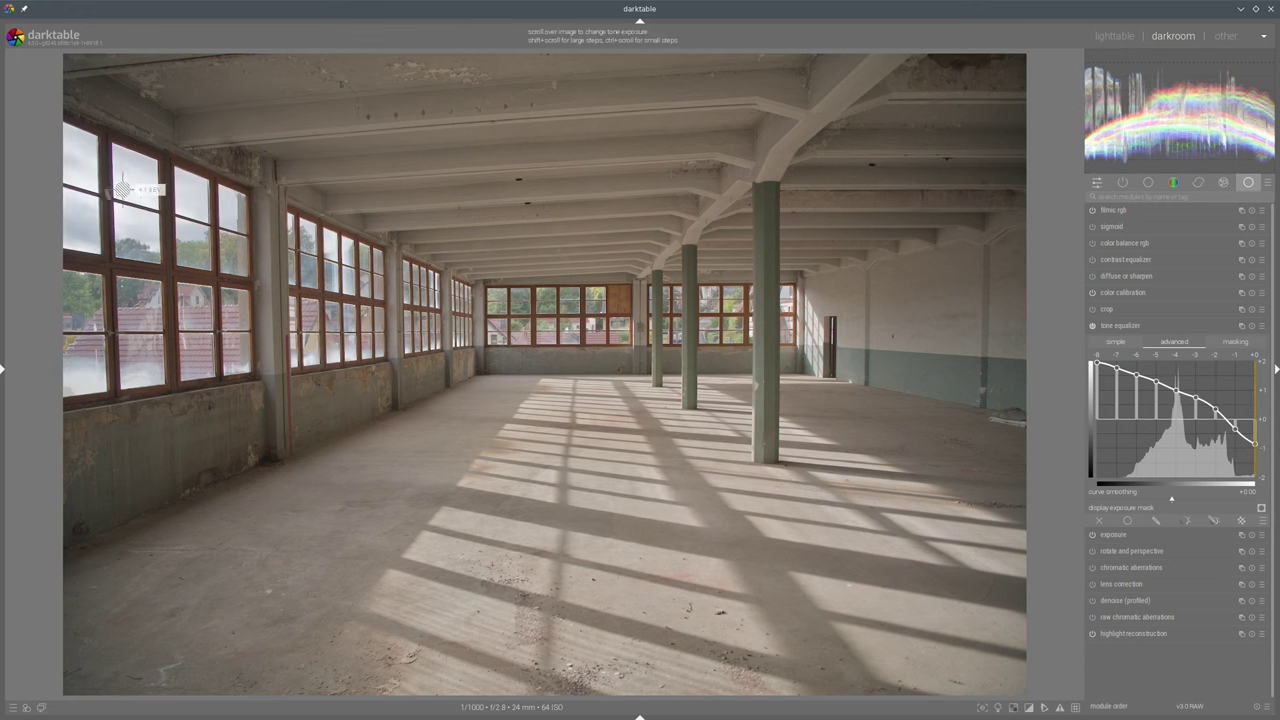
{"action": "left_click", "coordinate": [1141, 325]}
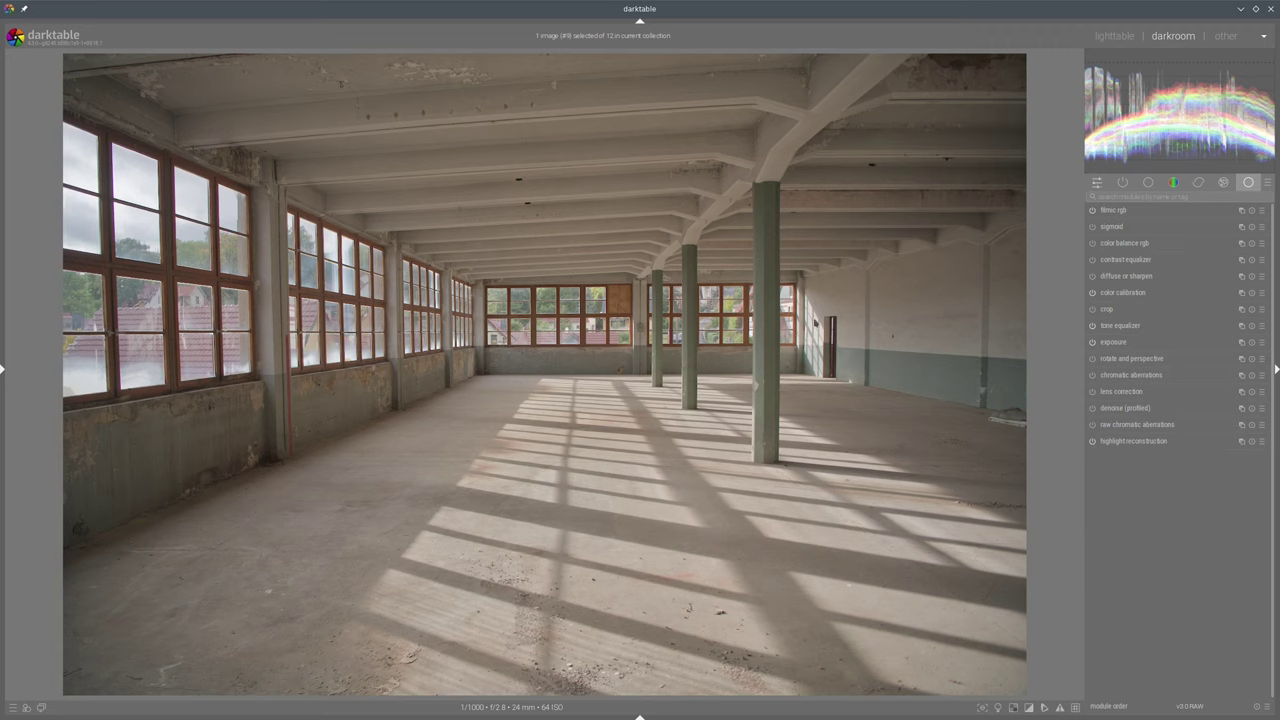
Lower the shadows' perceptual brilliance in color balance rgb to about -20% for the factory hall photo
{"action": "left_click", "coordinate": [1115, 243]}
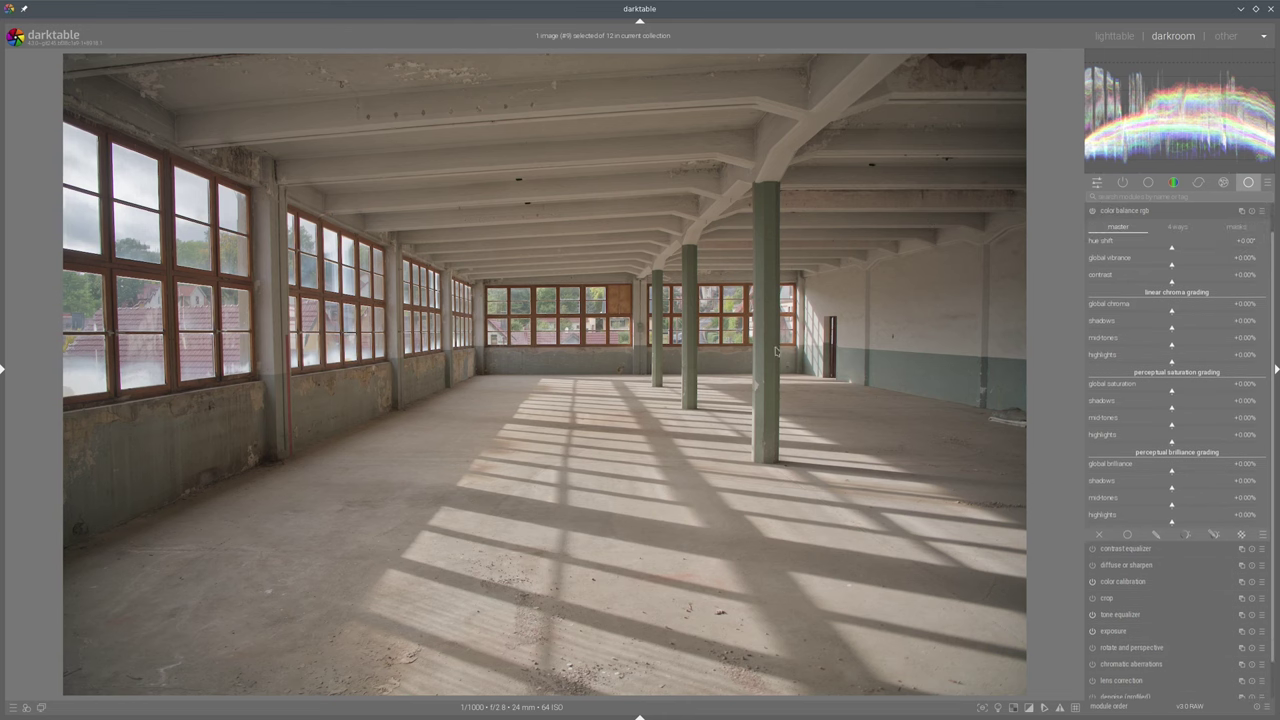
{"action": "left_click", "coordinate": [1155, 489]}
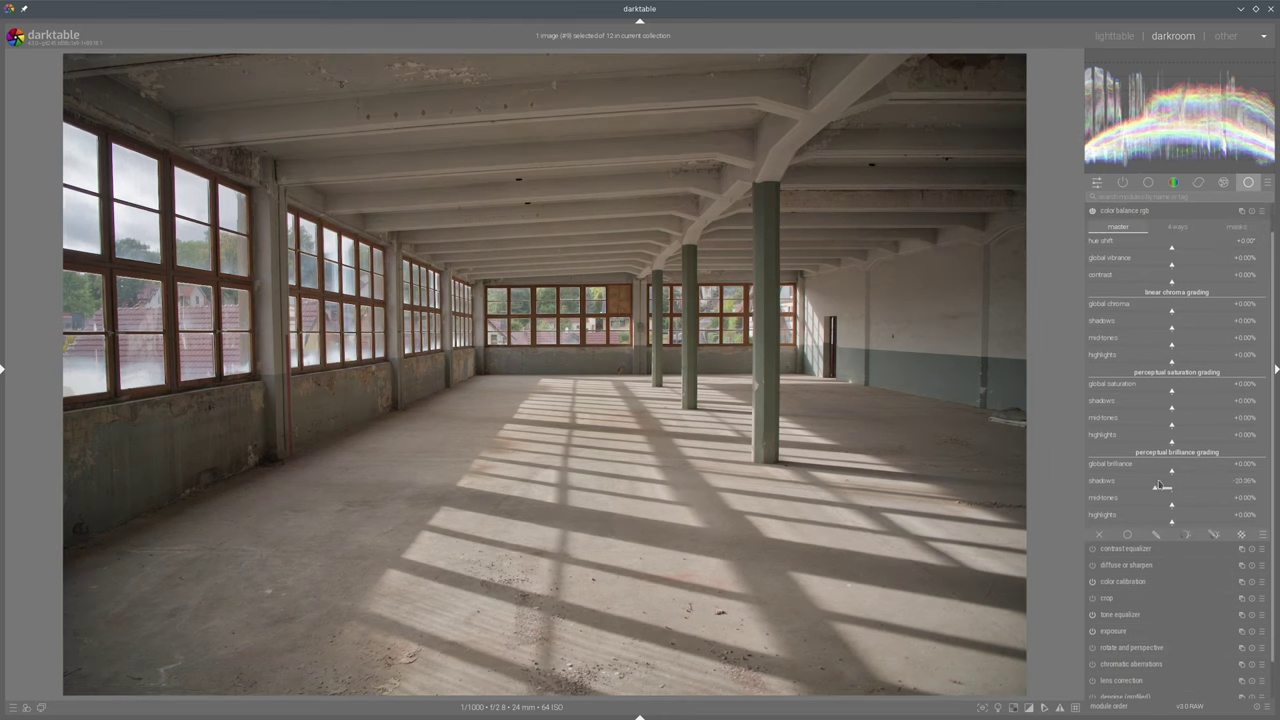
Raise perceptual saturation in color balance rgb to about 77% for the shadows and about 44% for the midtones
{"action": "left_click", "coordinate": [1235, 408]}
{"action": "left_click", "coordinate": [1208, 425]}
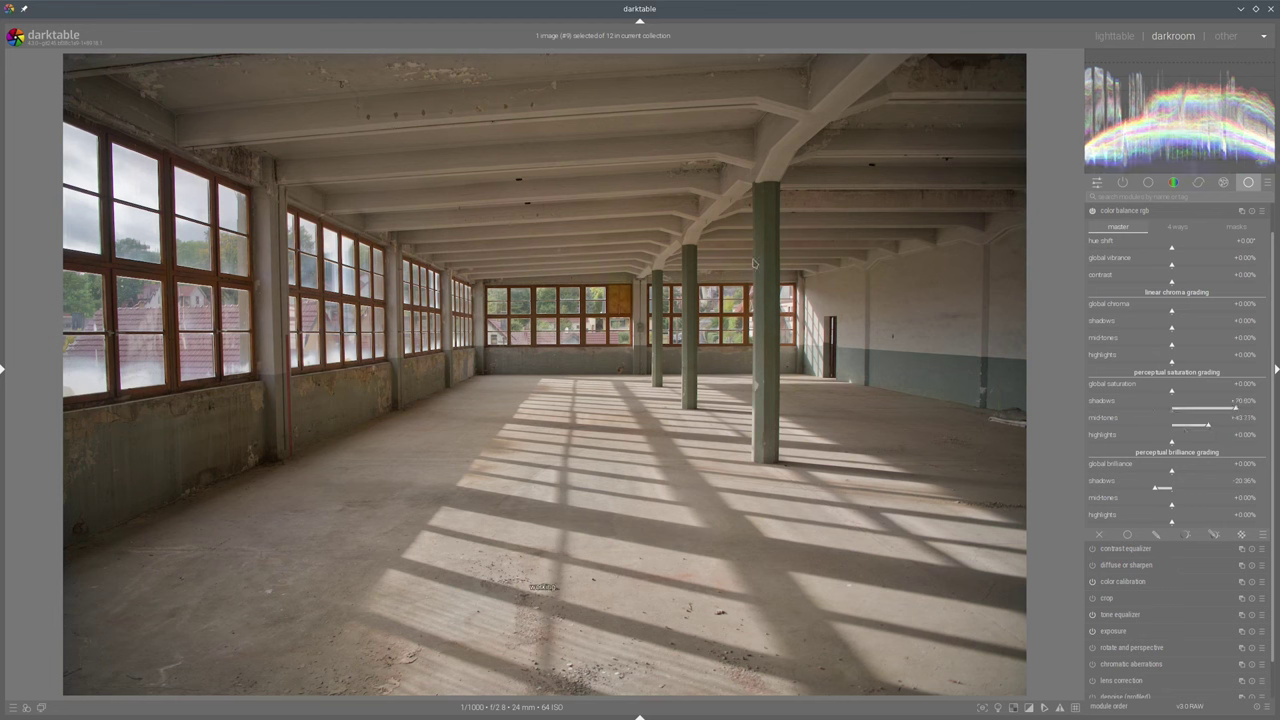
{"action": "left_click", "coordinate": [1124, 211]}
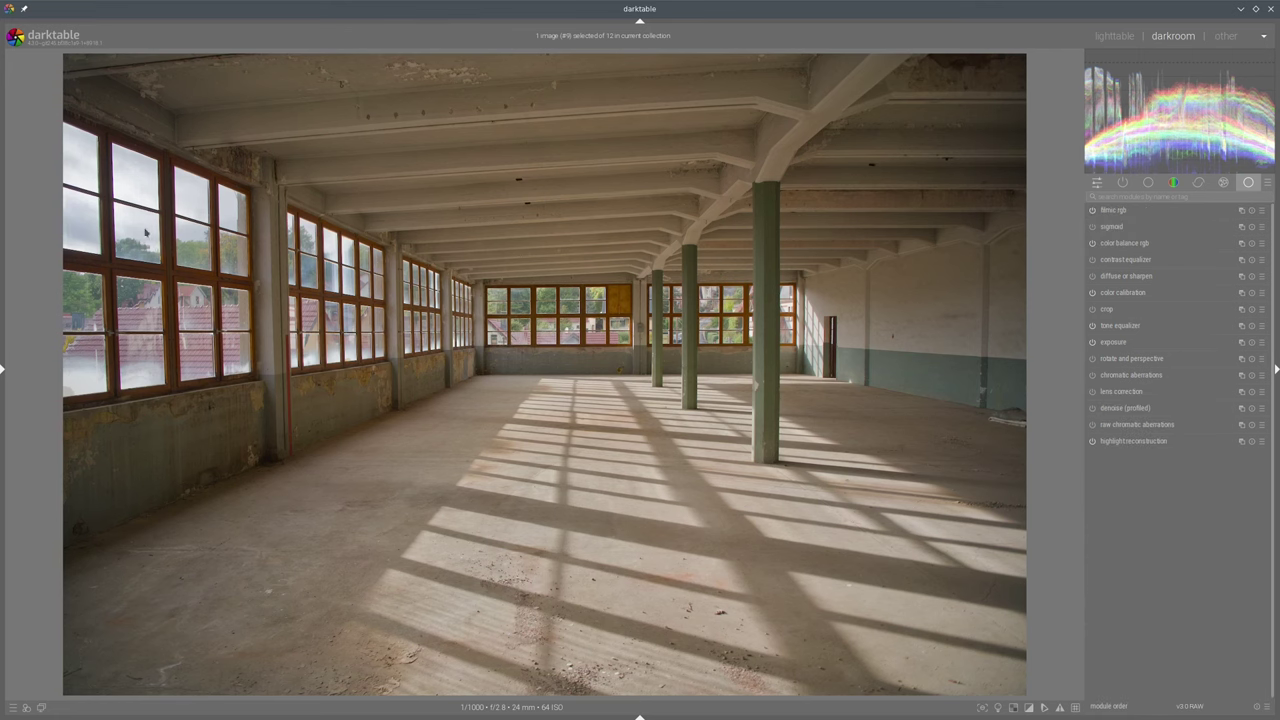
Set the filmic rgb chrominance preservation method to RGB power norm for the factory hall photo
{"action": "left_click", "coordinate": [1122, 211]}
{"action": "left_click", "coordinate": [1249, 390]}
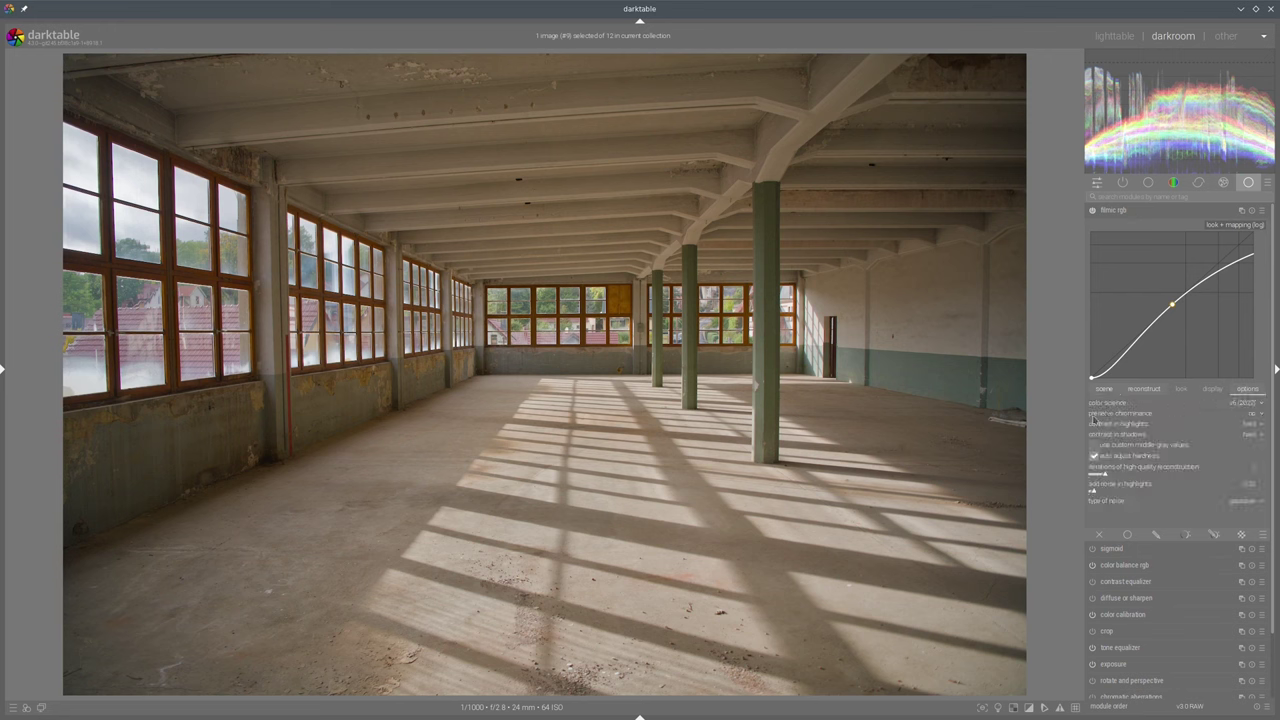
{"action": "left_click", "coordinate": [1256, 414]}
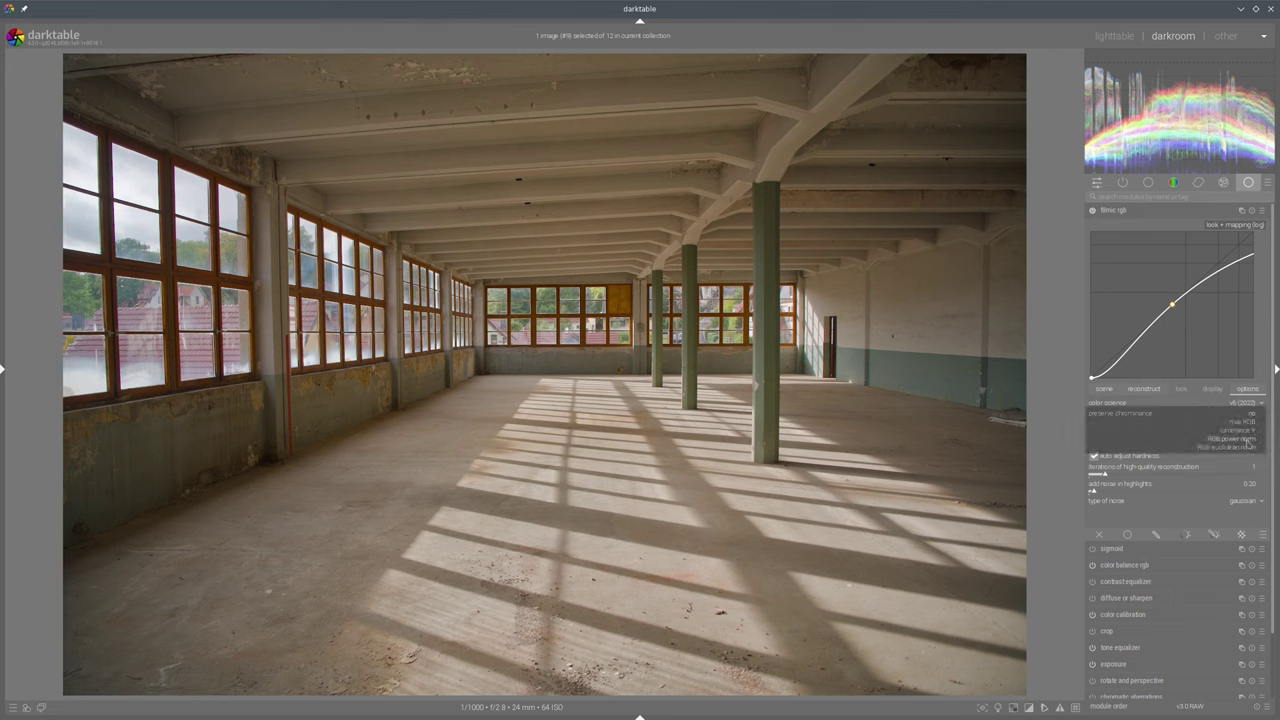
{"action": "left_click", "coordinate": [1248, 442]}
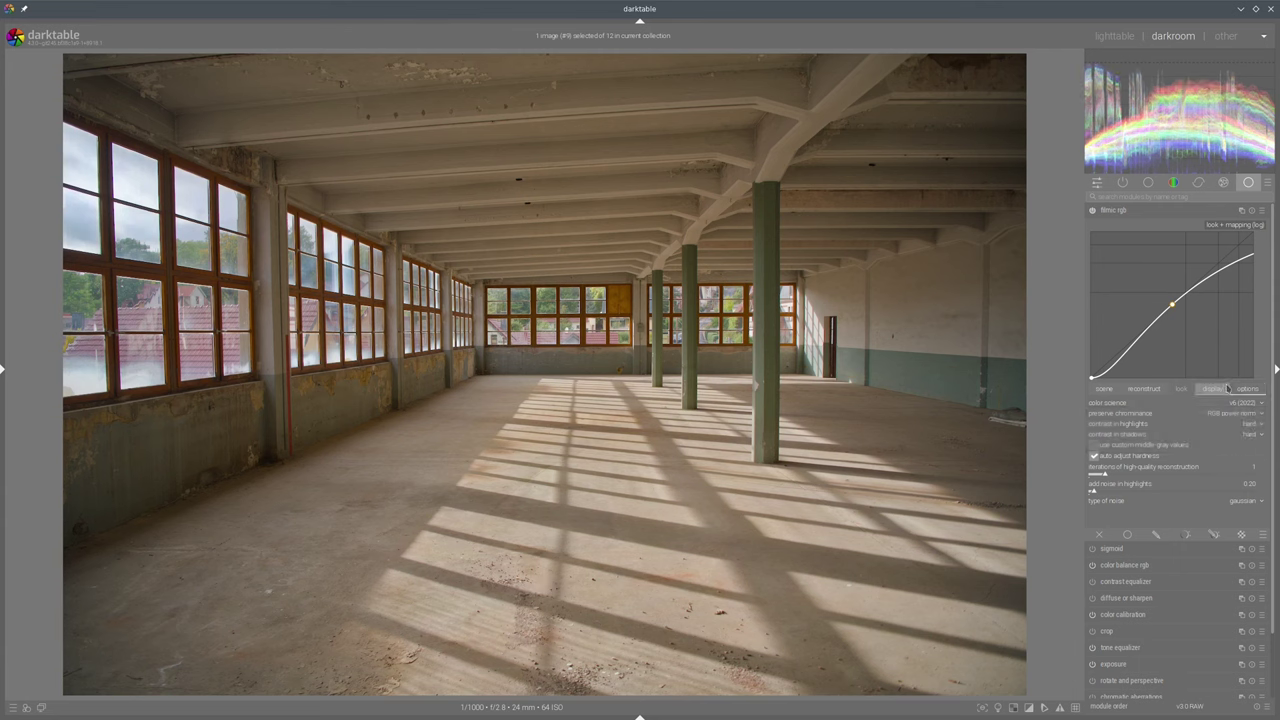
{"action": "left_click", "coordinate": [1113, 210]}
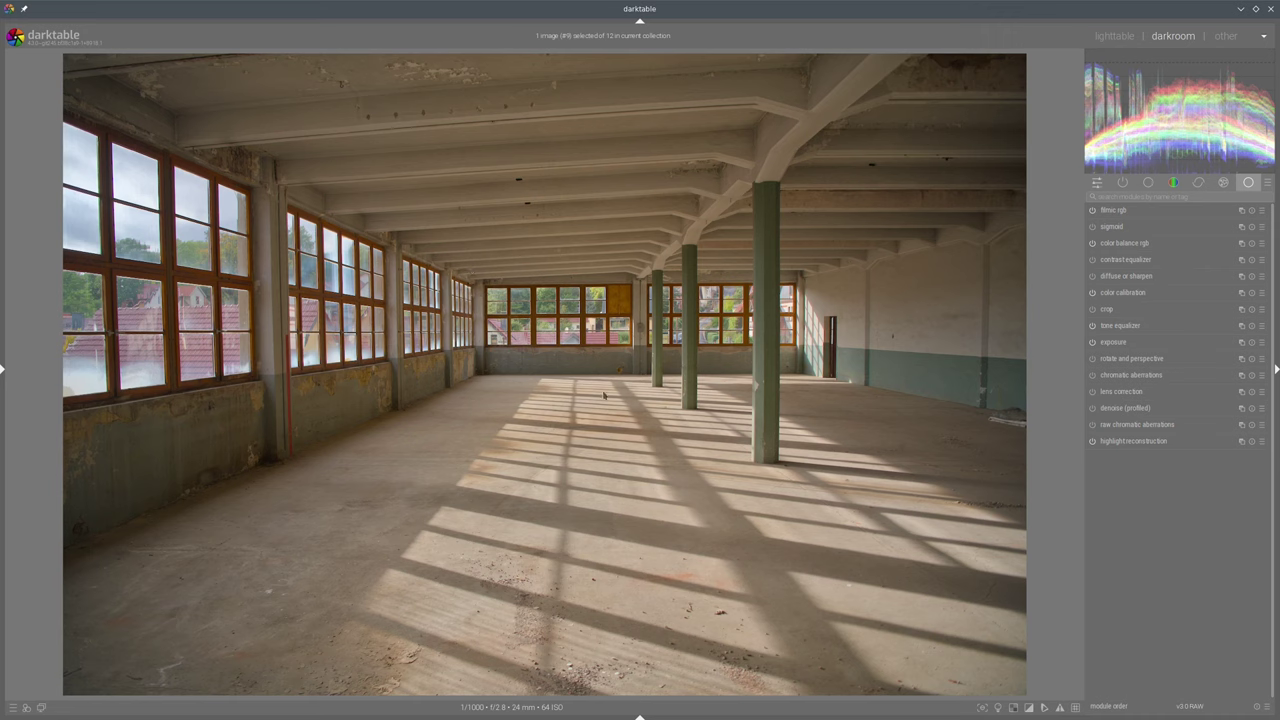
Lower the shadows' perceptual brilliance in color balance rgb to about -31%
{"action": "left_click", "coordinate": [1128, 243]}
{"action": "left_click_drag", "start_coordinate": [1150, 488], "coordinate": [1147, 489]}
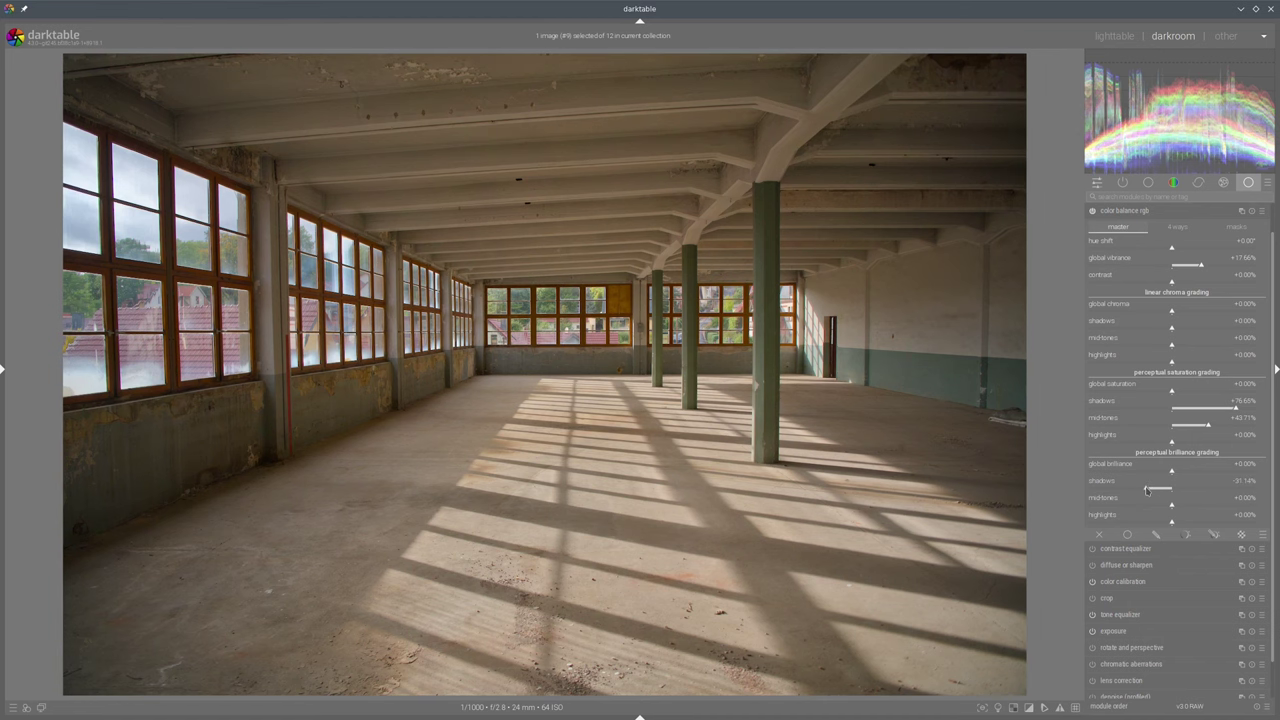
{"action": "left_click", "coordinate": [1162, 212]}
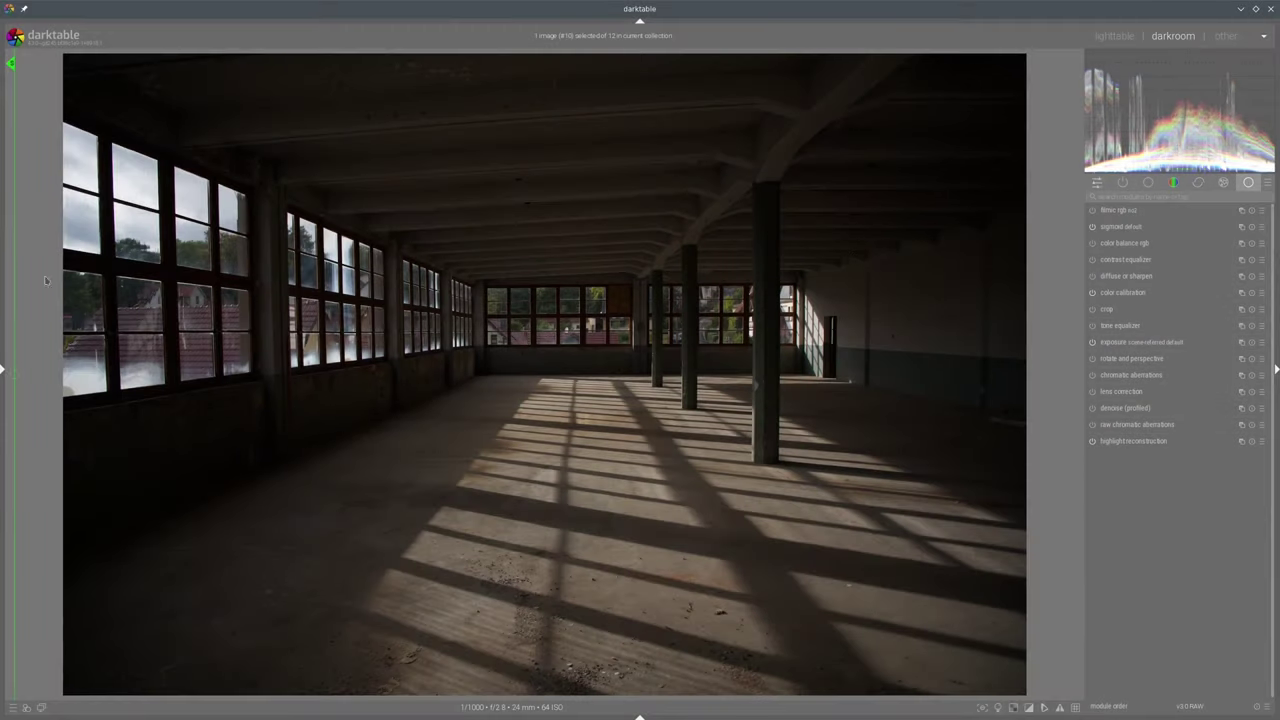
Raise the exposure of the sigmoid factory hall version to about 2.47 EV and compare it with the snapshot
{"action": "left_click_drag", "start_coordinate": [14, 281], "coordinate": [40, 257]}
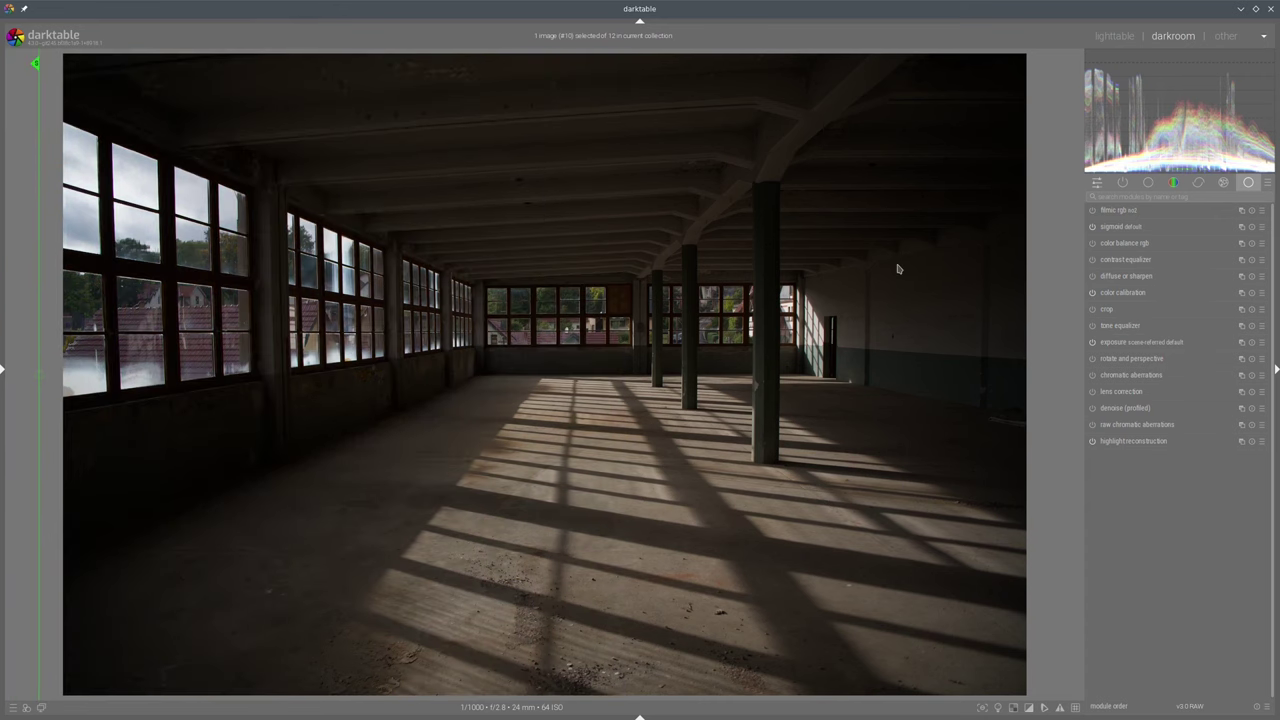
{"action": "left_click", "coordinate": [1119, 346]}
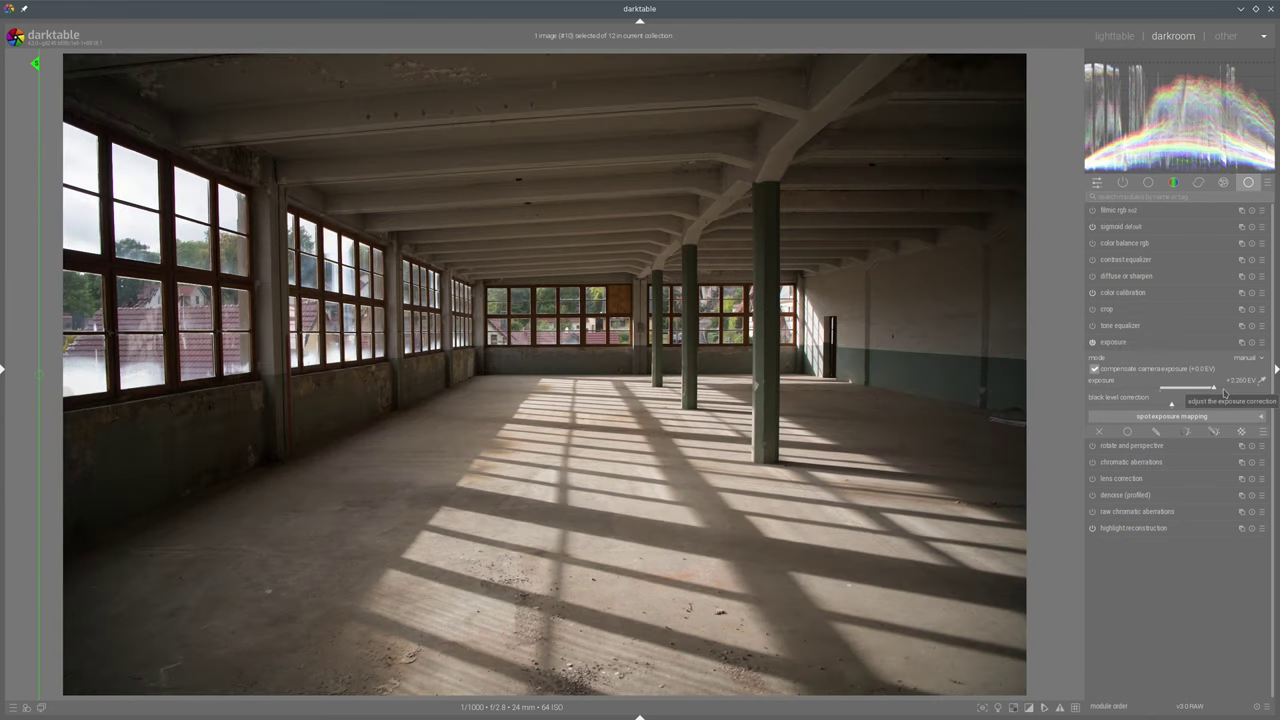
{"action": "scroll", "coordinate": [1224, 392], "scroll_direction": "up", "scroll_amount": 11}
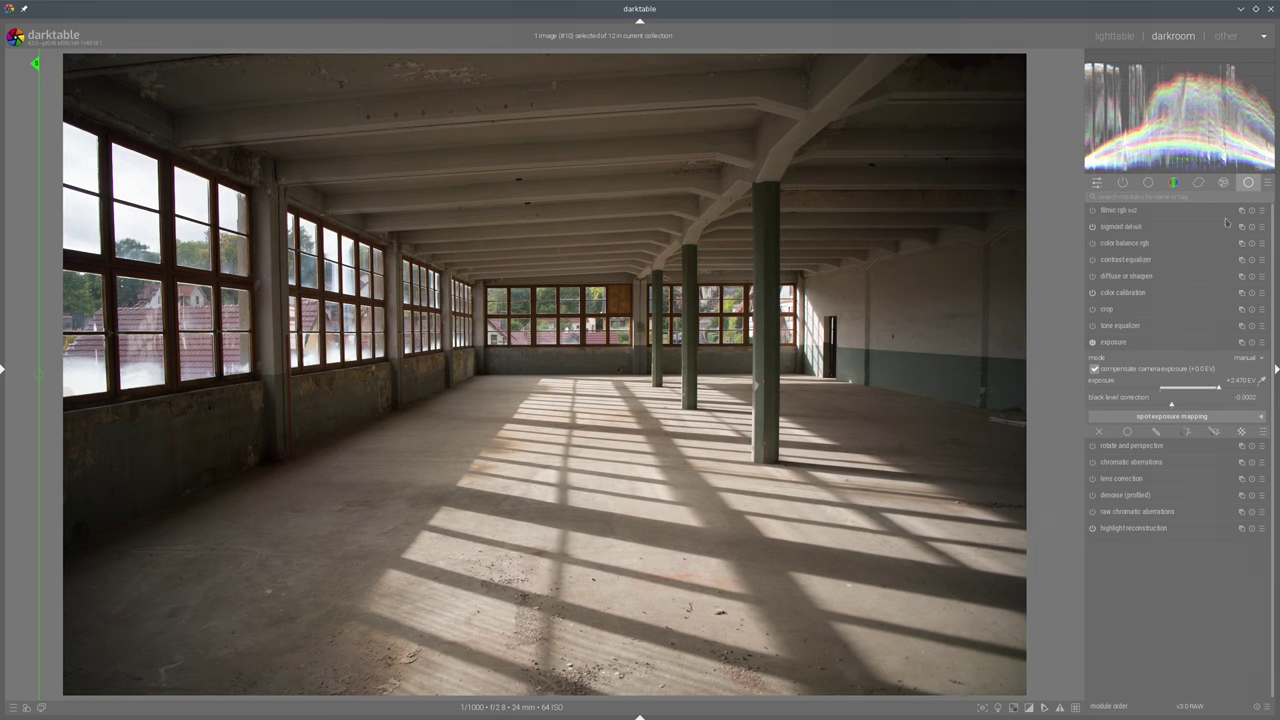
{"action": "left_click_drag", "start_coordinate": [40, 196], "coordinate": [560, 226]}
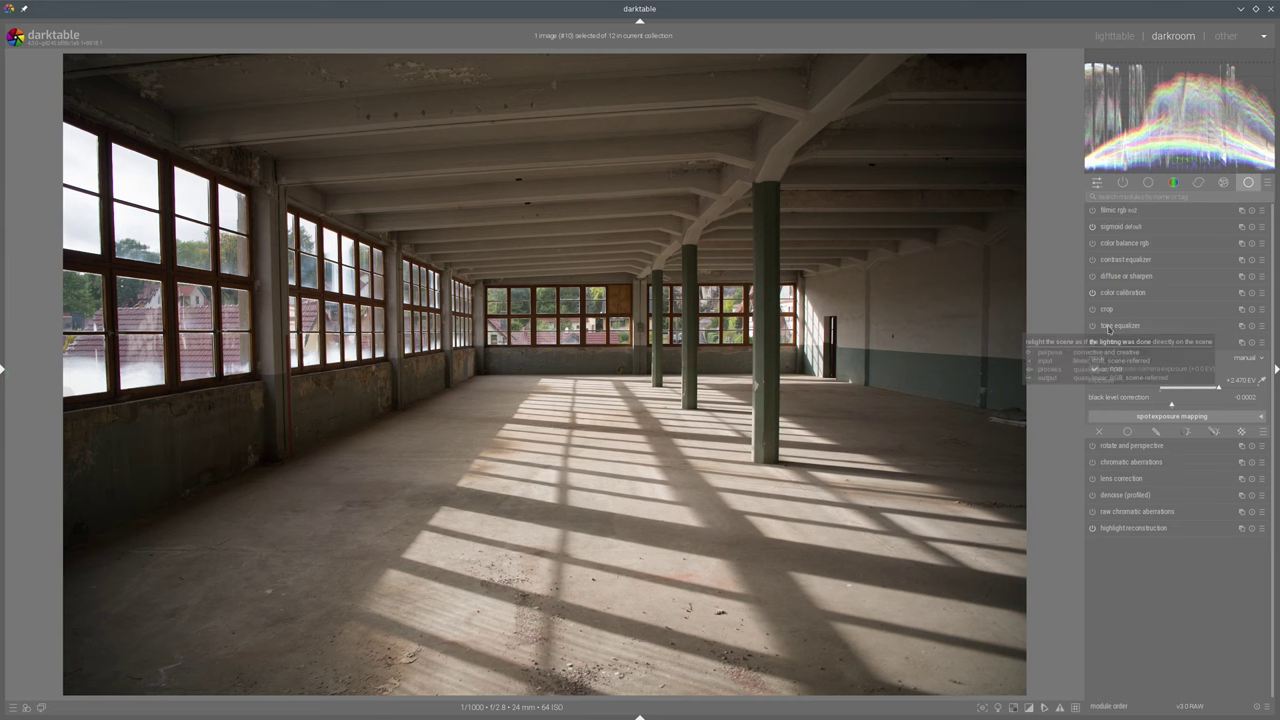
Apply a shadow-lifting tone equalizer preset to the sigmoid version and auto-adjust the mask exposure compensation
{"action": "left_click", "coordinate": [1110, 326]}
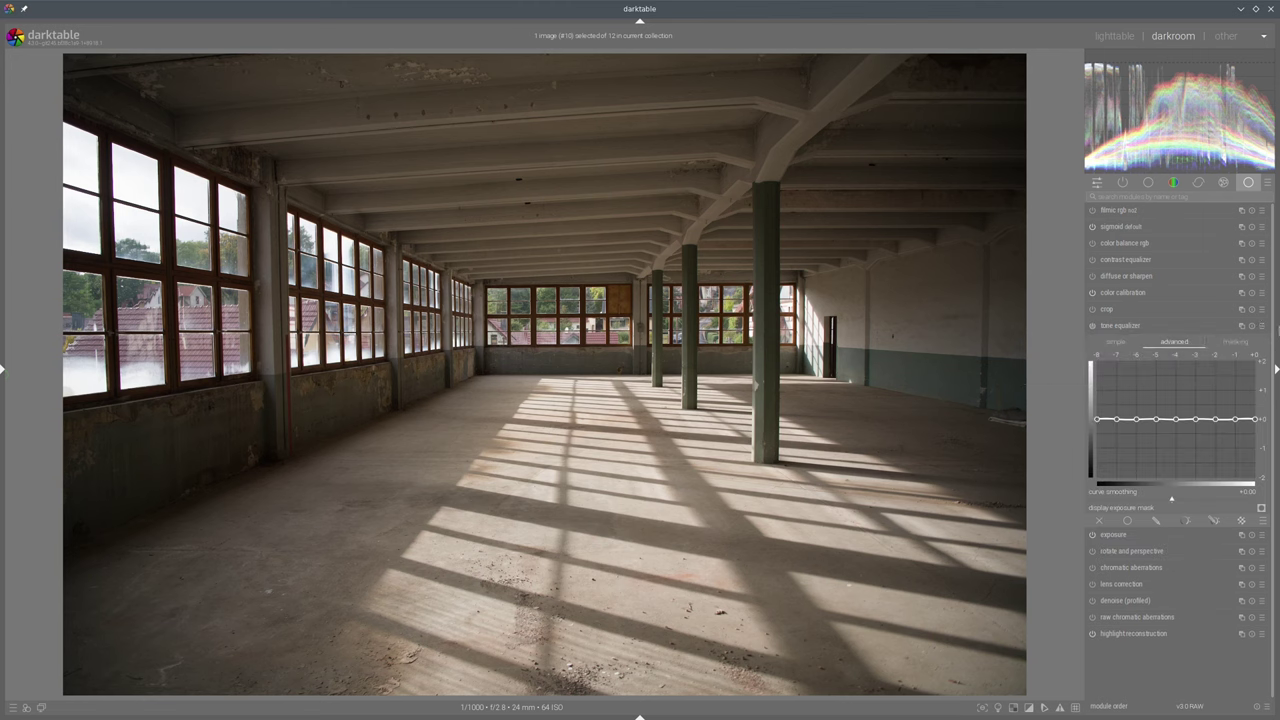
{"action": "left_click", "coordinate": [1263, 327]}
{"action": "left_click", "coordinate": [1170, 528]}
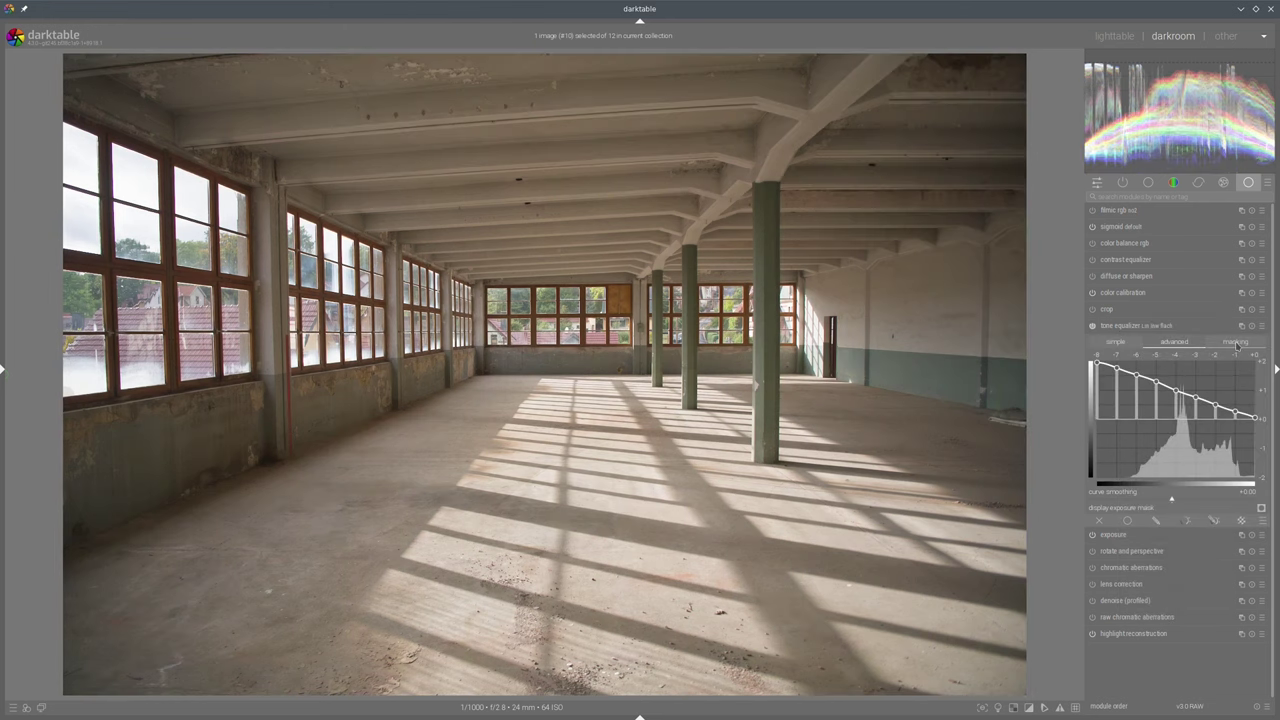
{"action": "left_click", "coordinate": [1238, 344]}
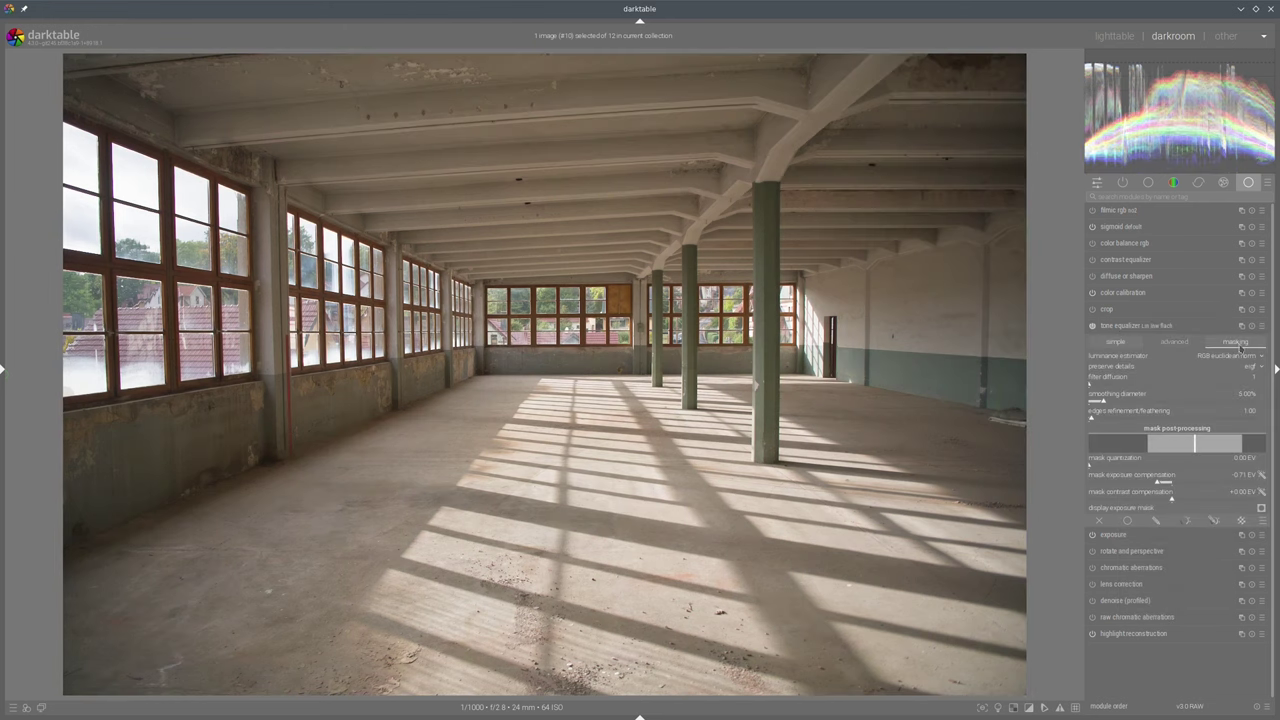
{"action": "left_click", "coordinate": [1262, 477]}
Pull the brightest end of the sigmoid version's tone equalizer curve down to about -1 EV to darken the windows
{"action": "left_click", "coordinate": [1179, 345]}
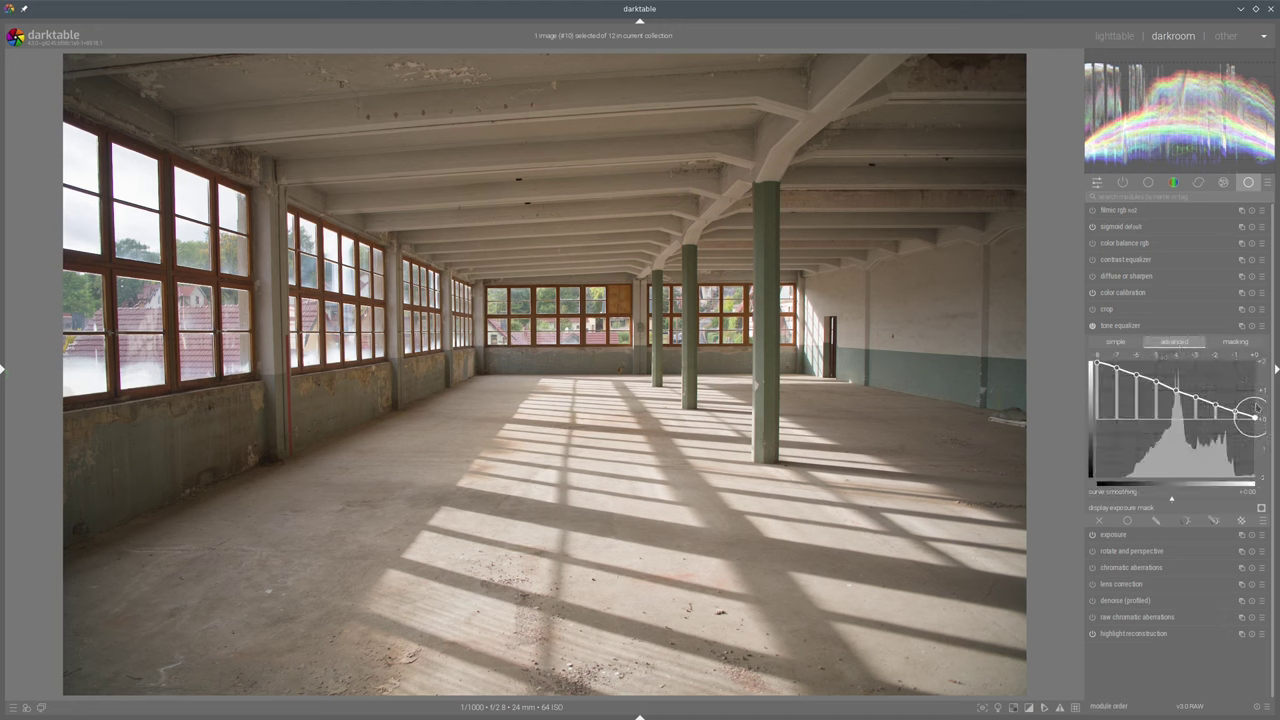
{"action": "left_click_drag", "start_coordinate": [1250, 428], "coordinate": [1250, 445]}
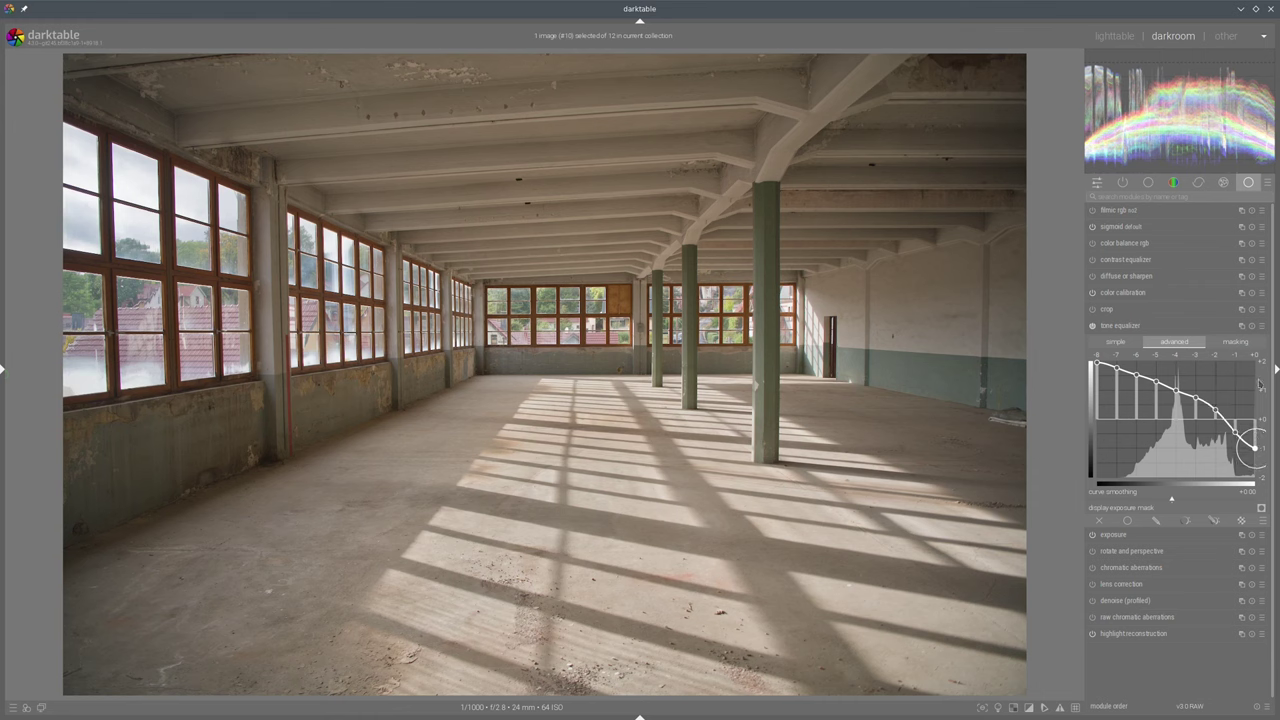
{"action": "left_click", "coordinate": [1141, 326]}
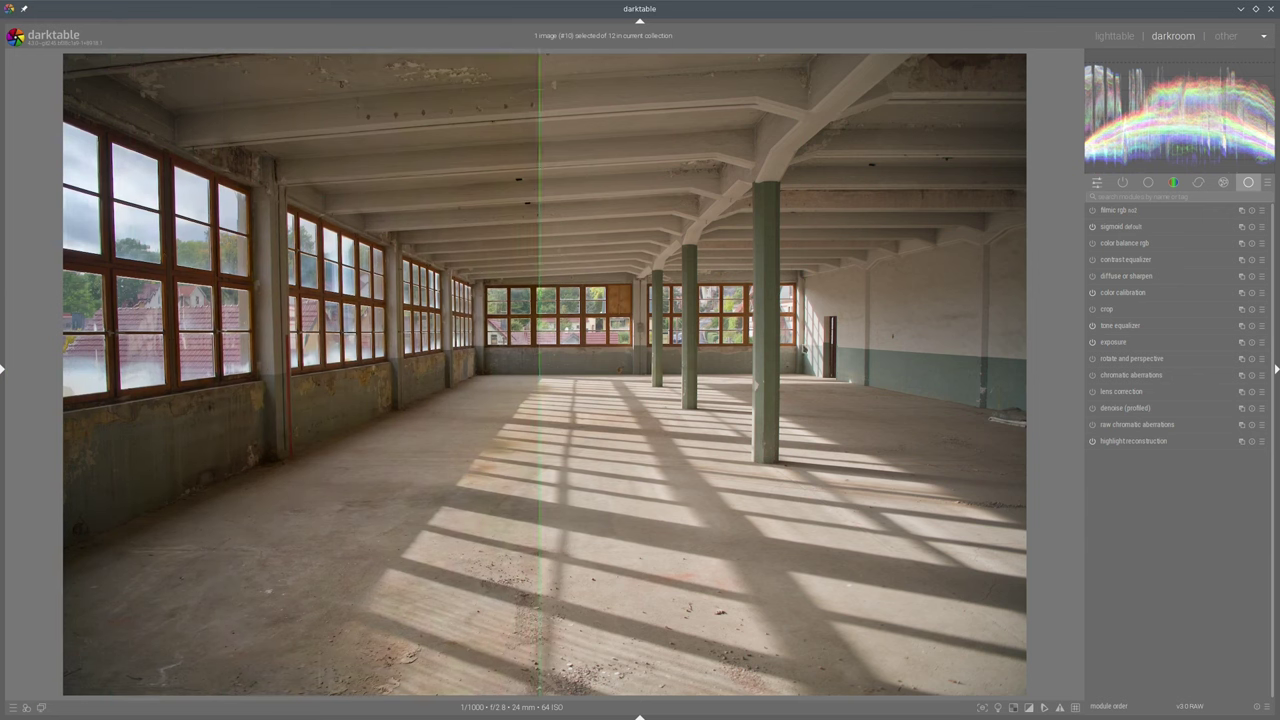
Increase the sigmoid contrast to about 1.7 for the factory hall photo
{"action": "left_click", "coordinate": [1130, 228]}
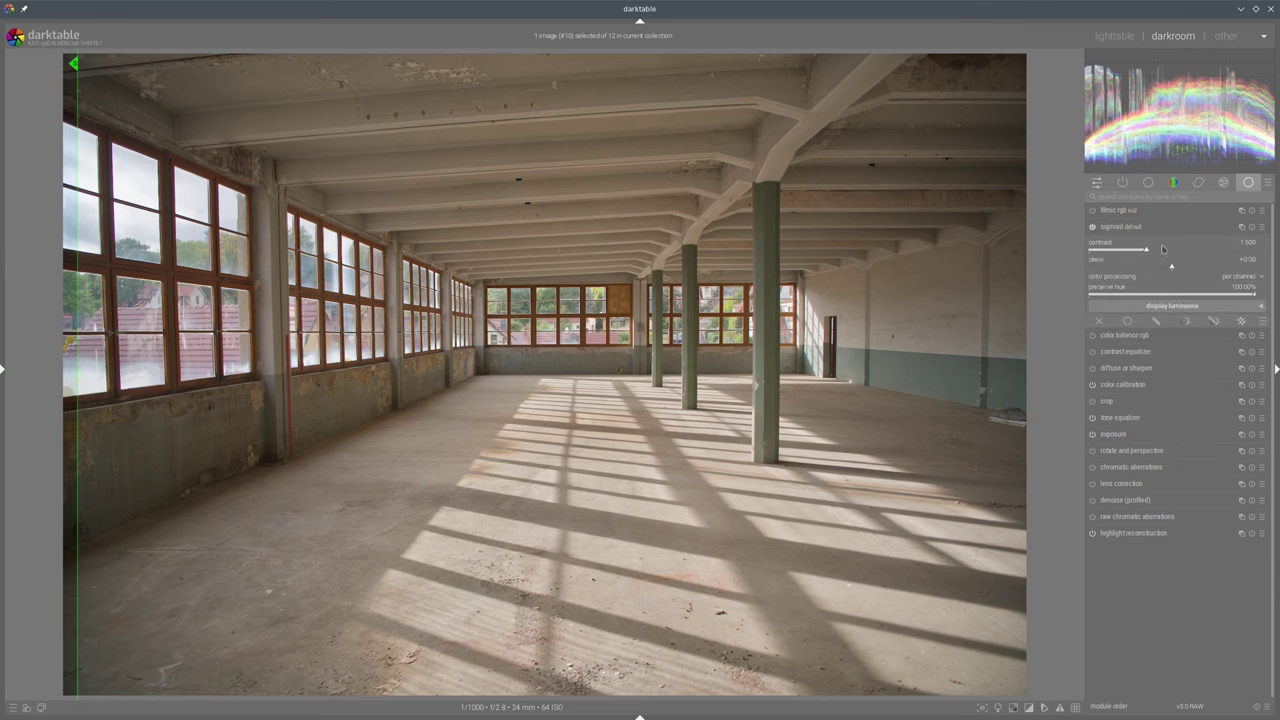
{"action": "left_click", "coordinate": [1157, 251]}
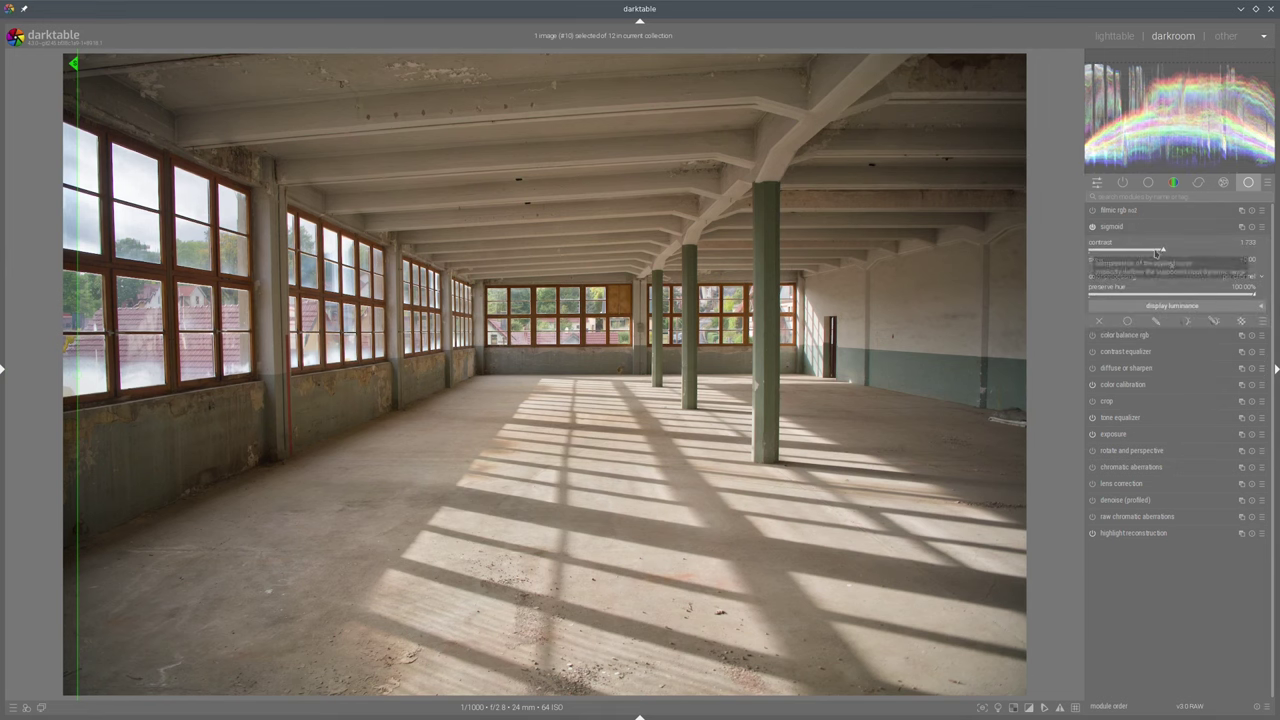
{"action": "left_click", "coordinate": [1160, 226]}
Lower the brightest end of the tone equalizer curve further to about -1.5 EV and compare the windows with the snapshot
{"action": "left_click", "coordinate": [1132, 327]}
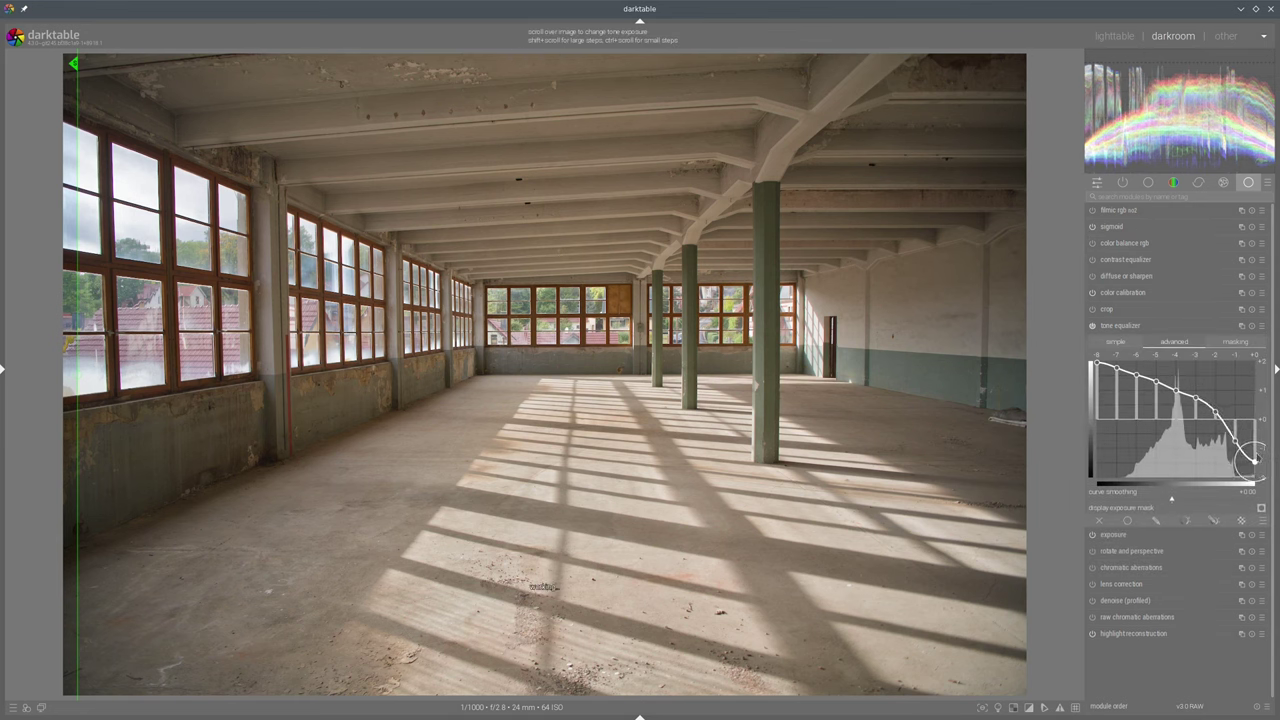
{"action": "left_click", "coordinate": [1141, 327]}
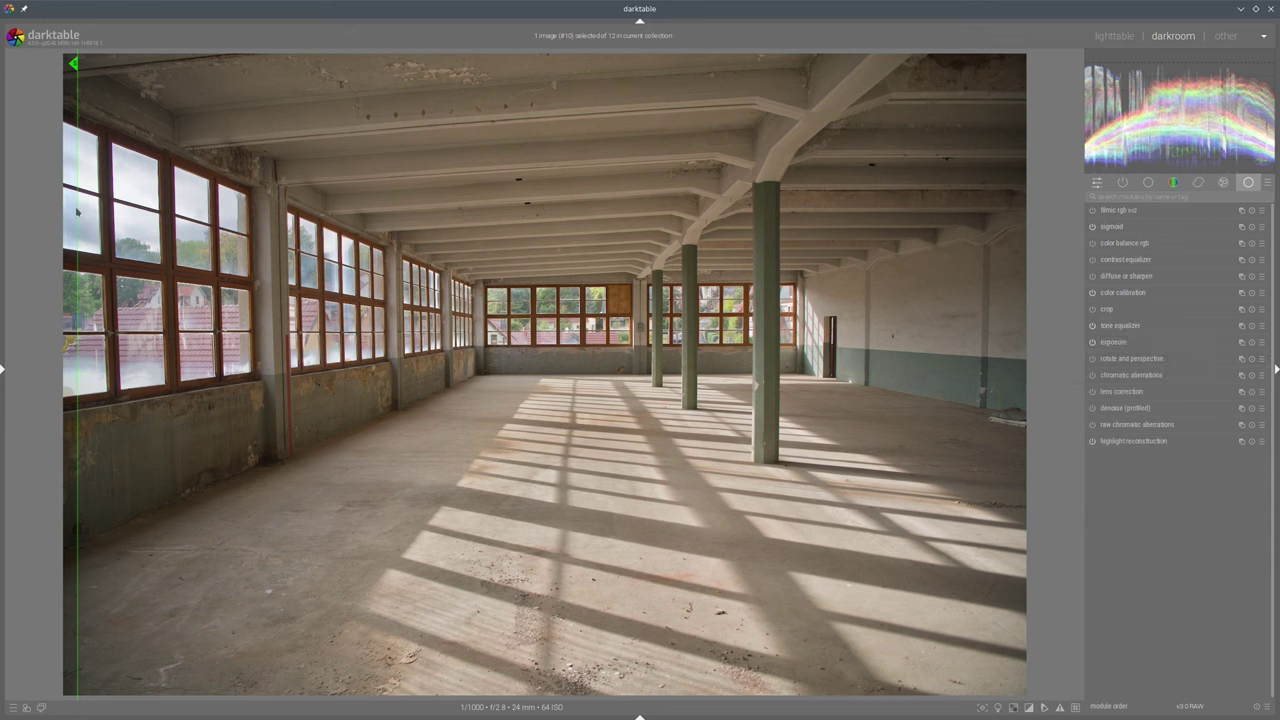
{"action": "left_click_drag", "start_coordinate": [77, 210], "coordinate": [137, 200]}
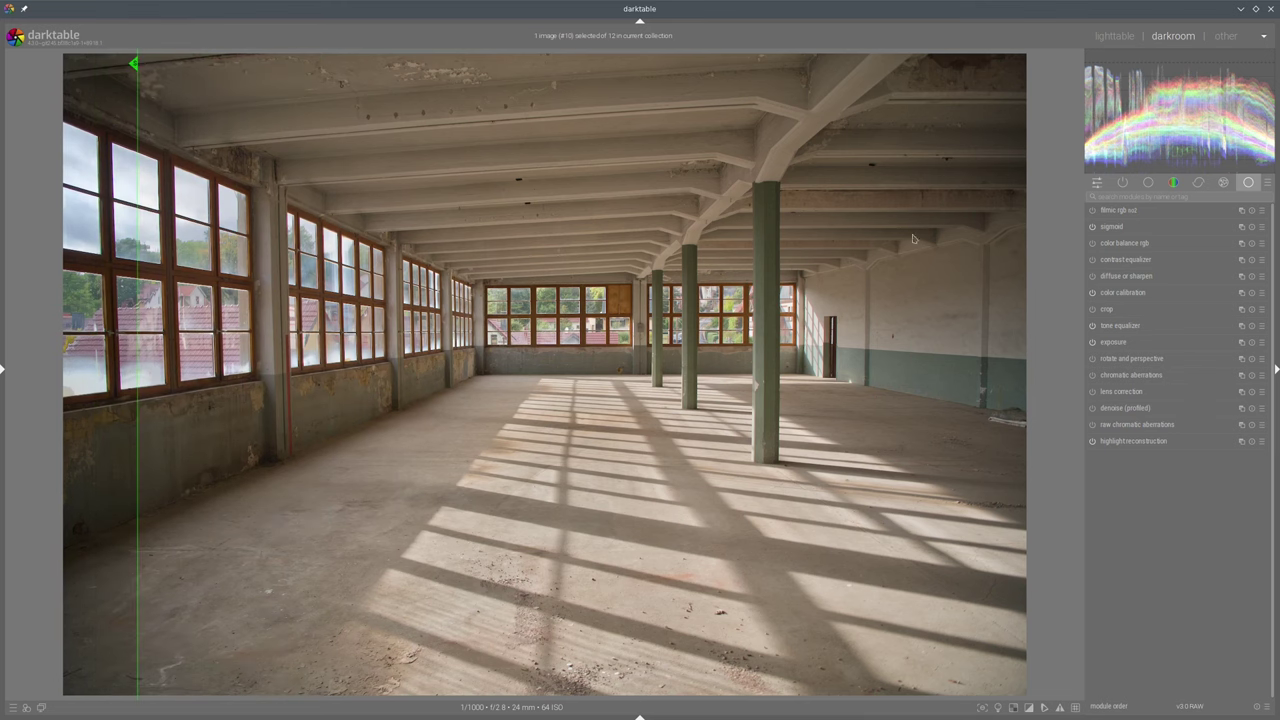
Change the sigmoid color processing to rgb ratio and compare the windows with the snapshot
{"action": "left_click", "coordinate": [1128, 228]}
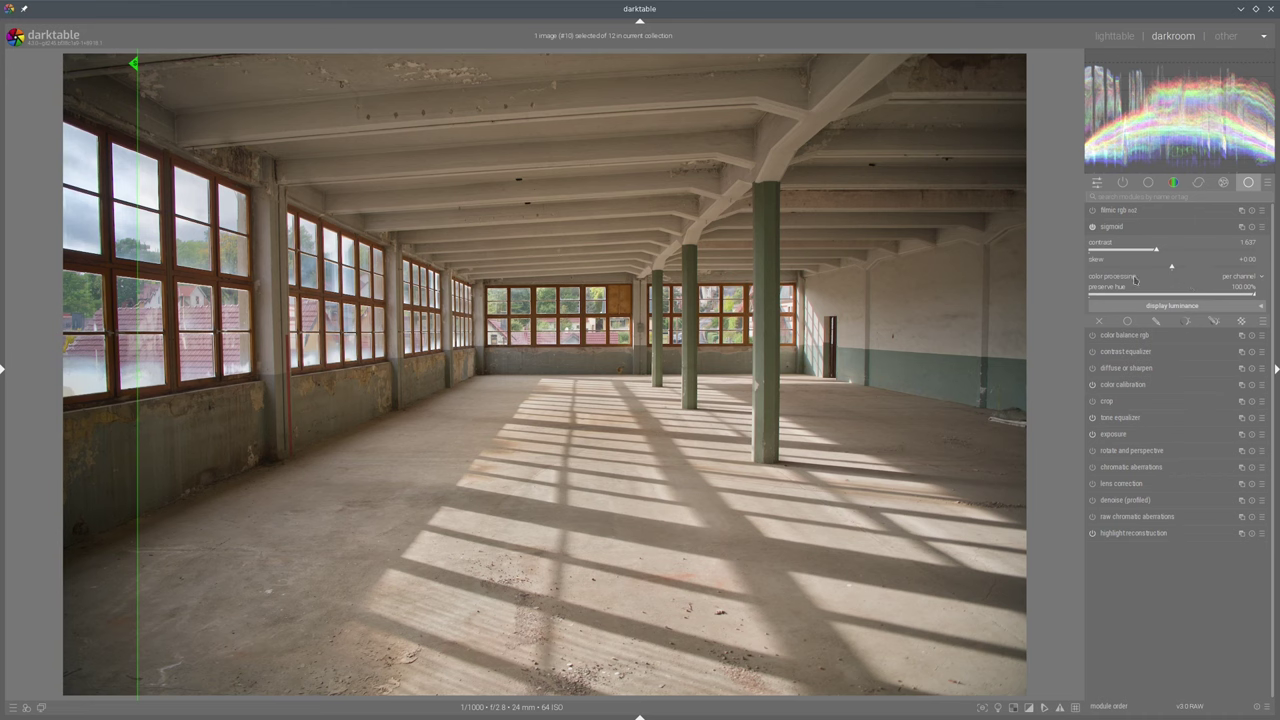
{"action": "left_click", "coordinate": [1239, 280]}
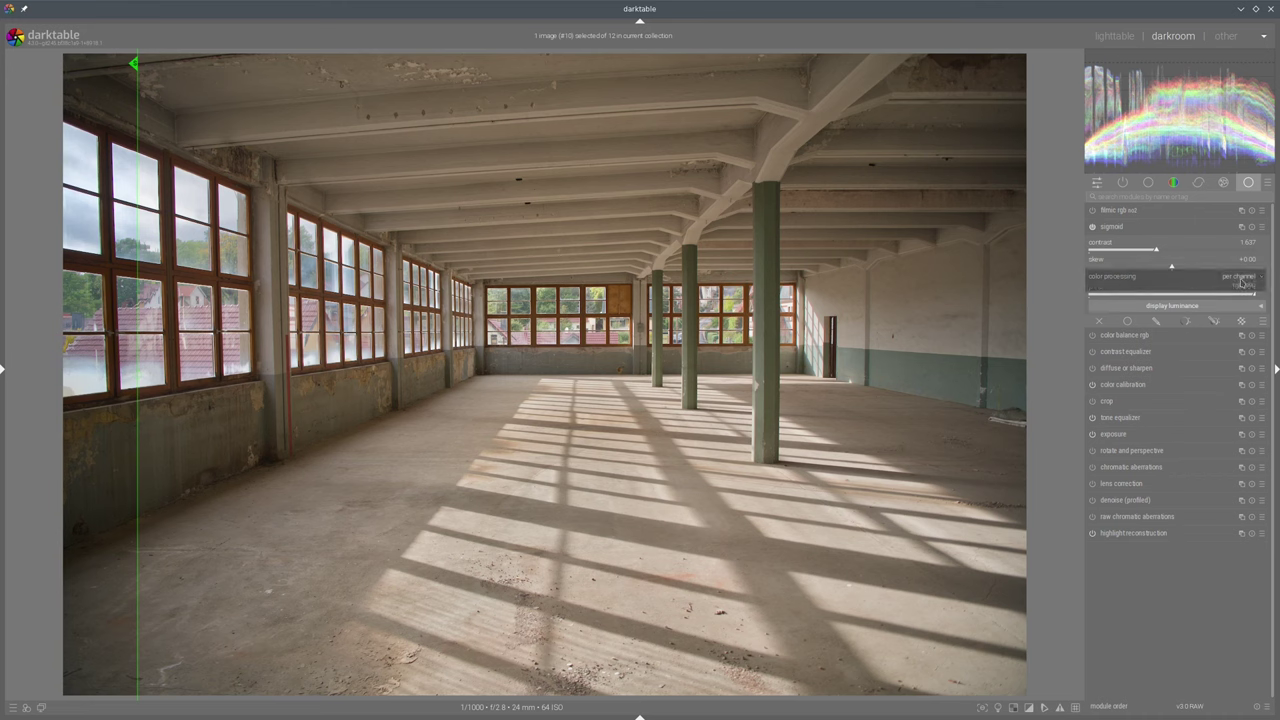
{"action": "left_click", "coordinate": [1244, 285]}
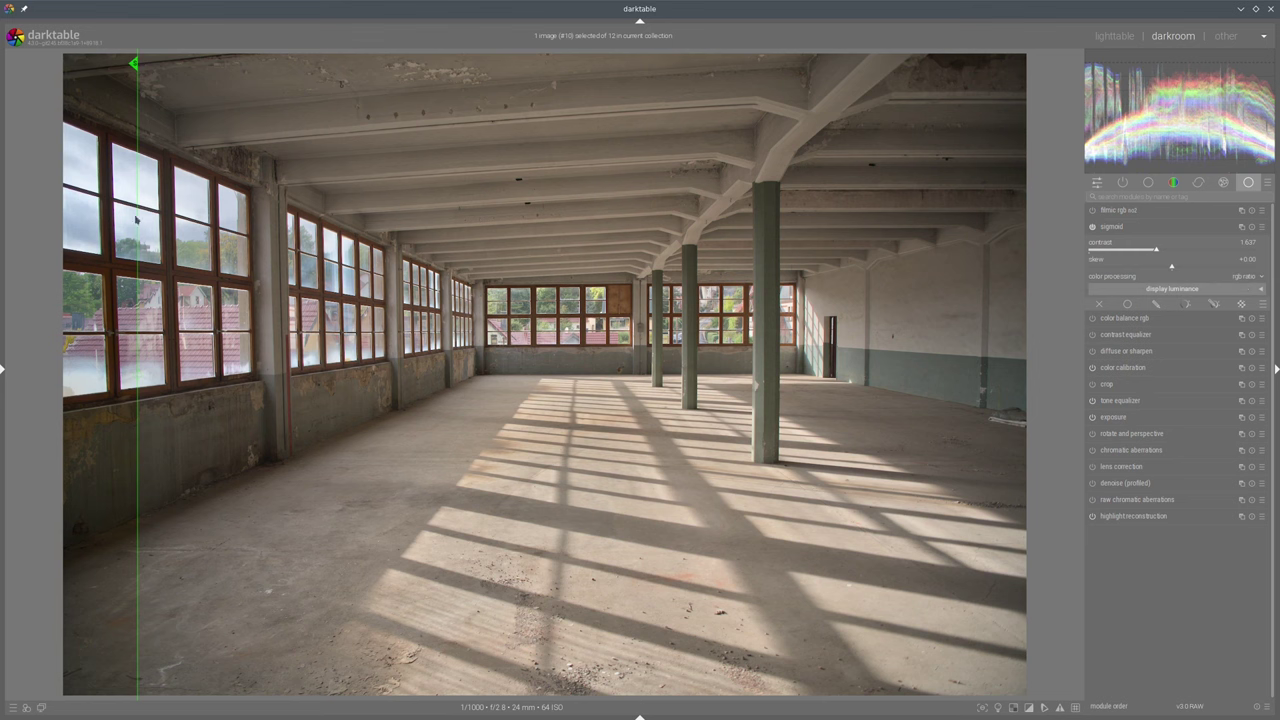
{"action": "left_click_drag", "start_coordinate": [138, 218], "coordinate": [57, 226]}
{"action": "left_click", "coordinate": [1108, 227]}
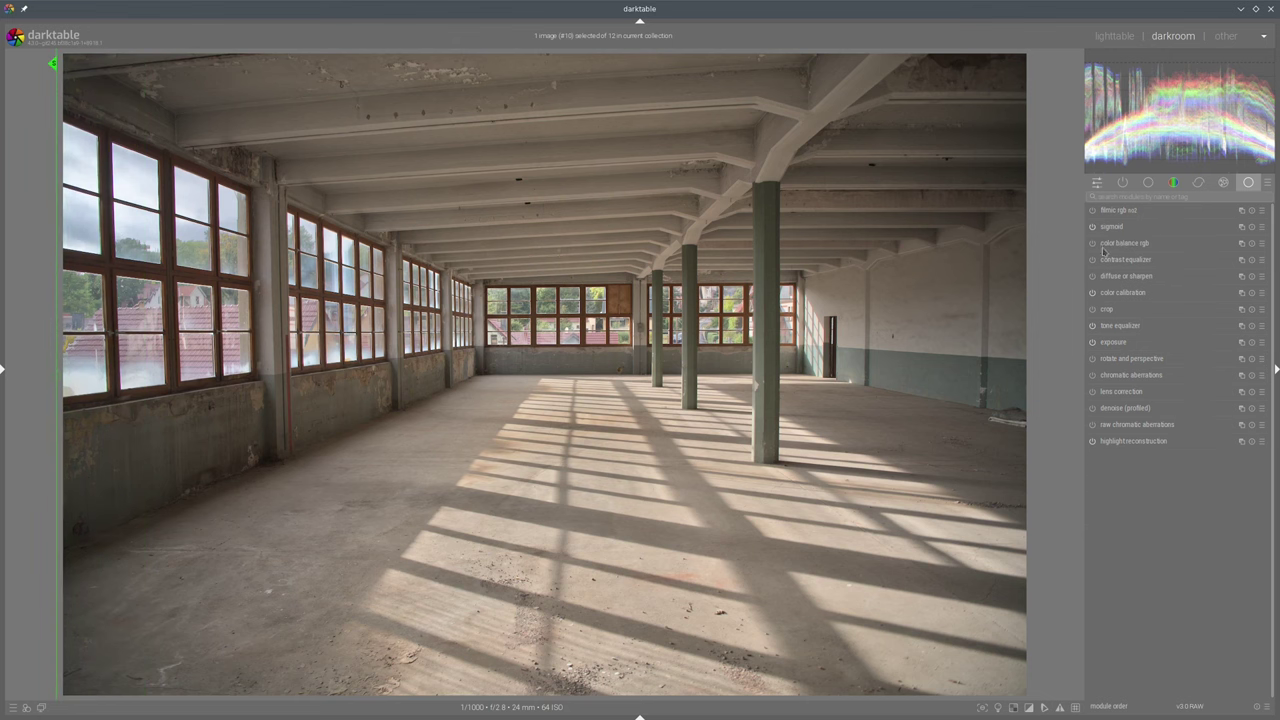
In color balance rgb, set perceptual saturation to about 75% for shadows and 37% for midtones, and global vibrance to about 23%
{"action": "left_click", "coordinate": [1104, 246]}
{"action": "left_click", "coordinate": [1233, 406]}
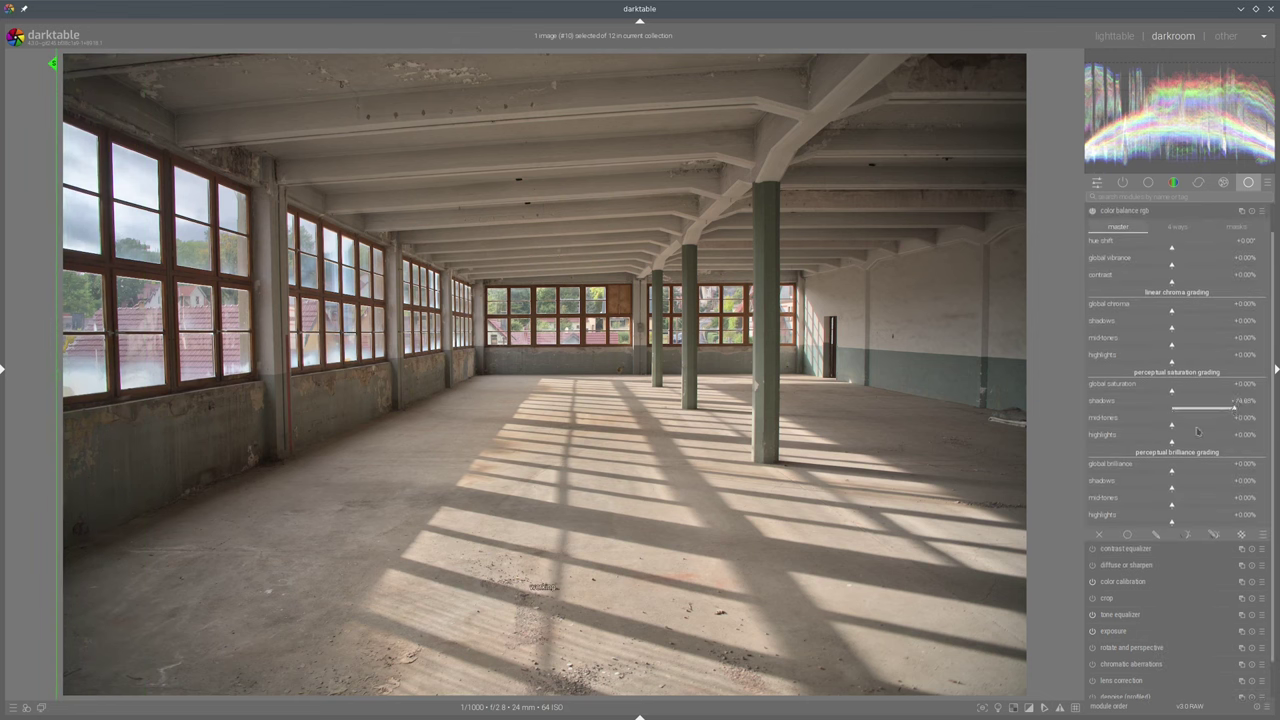
{"action": "left_click", "coordinate": [1202, 423]}
{"action": "left_click", "coordinate": [1211, 263]}
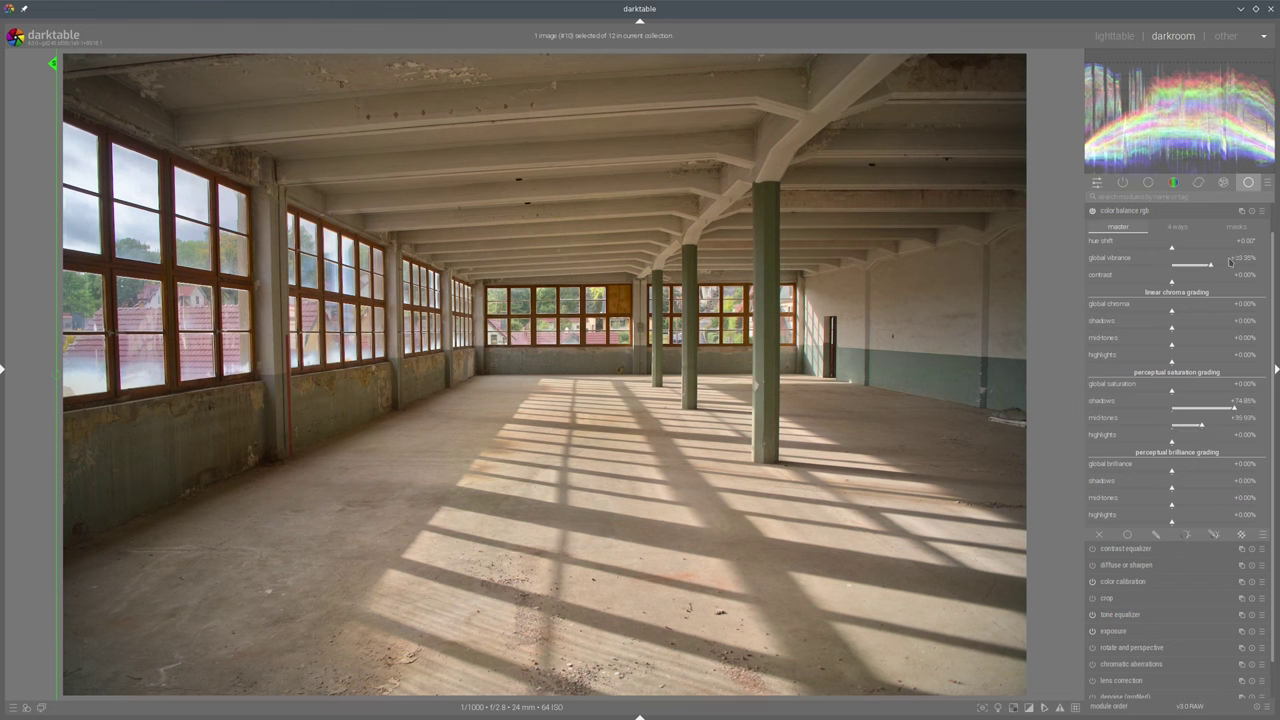
{"action": "scroll", "coordinate": [1133, 212], "scroll_direction": "up", "scroll_amount": 2}
{"action": "left_click", "coordinate": [1122, 243]}
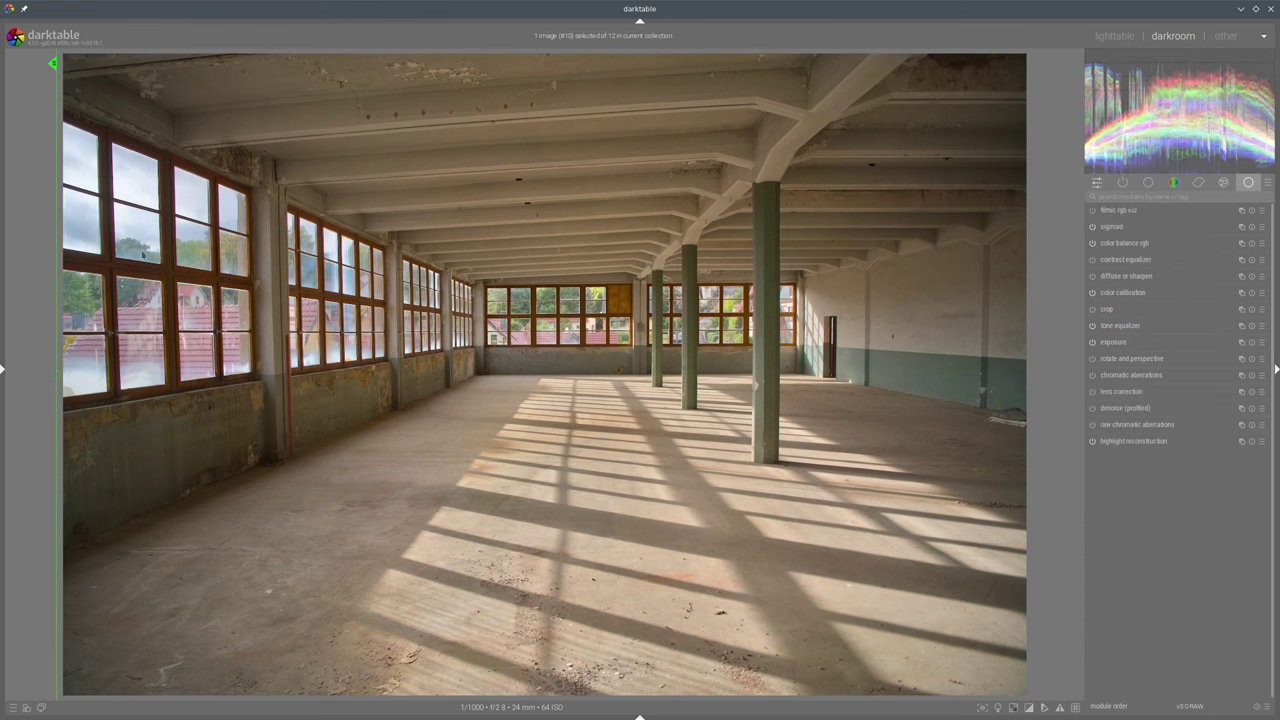
Sweep the snapshot divider across the factory hall photo to compare the filmic rgb and sigmoid versions
{"action": "left_click_drag", "start_coordinate": [60, 244], "coordinate": [709, 64]}
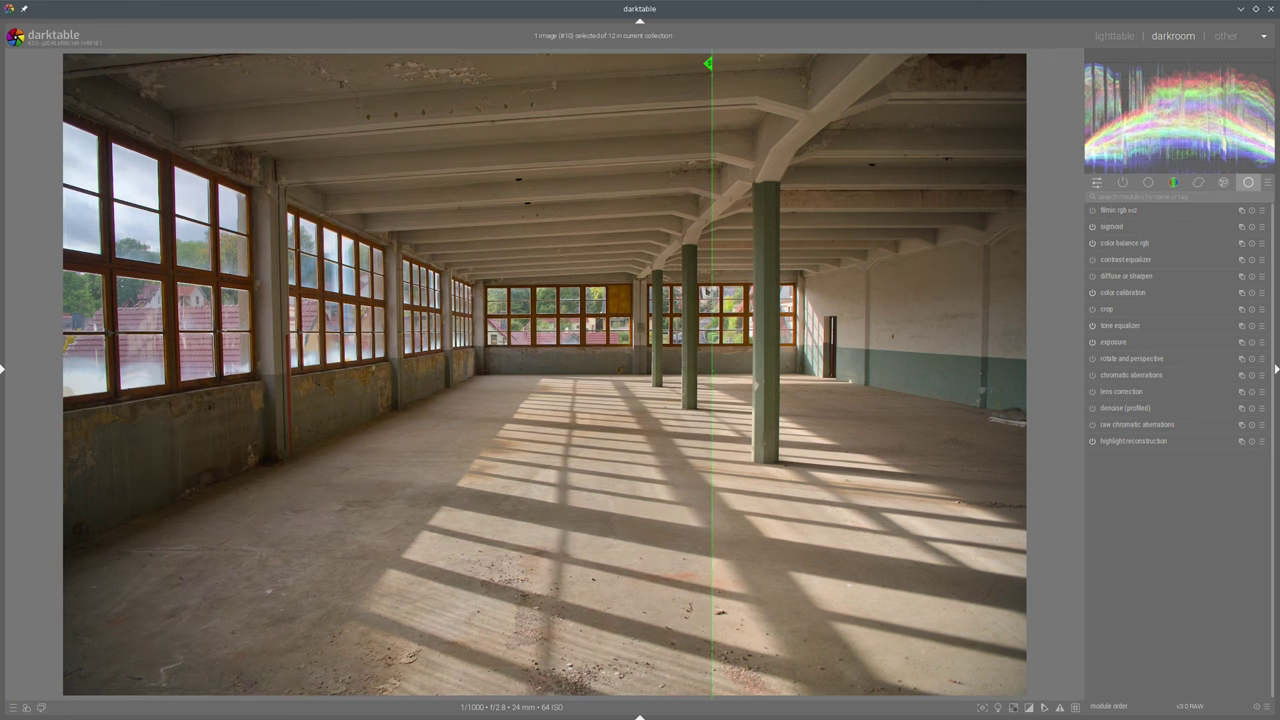
{"action": "left_click_drag", "start_coordinate": [709, 64], "coordinate": [36, 64]}
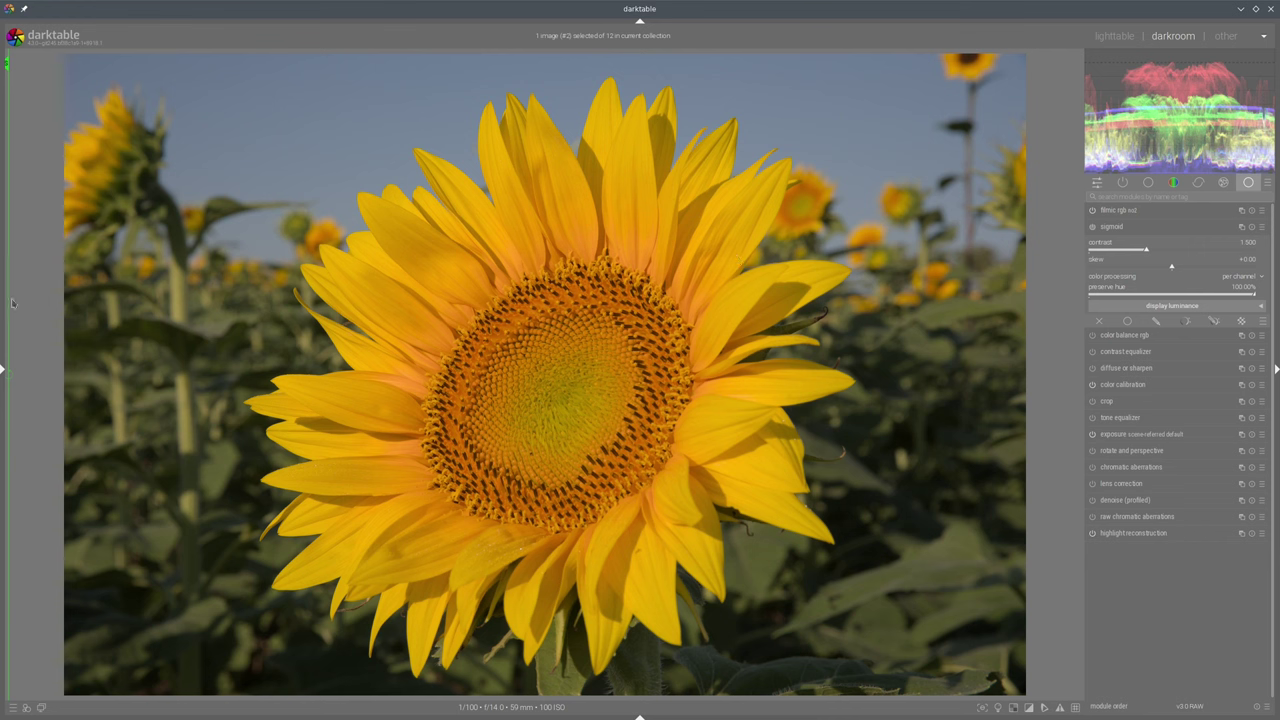
Compare the sunflower photo with its snapshot, and switch its tone mapping from filmic rgb to sigmoid with default settings
{"action": "left_click_drag", "start_coordinate": [12, 303], "coordinate": [55, 258]}
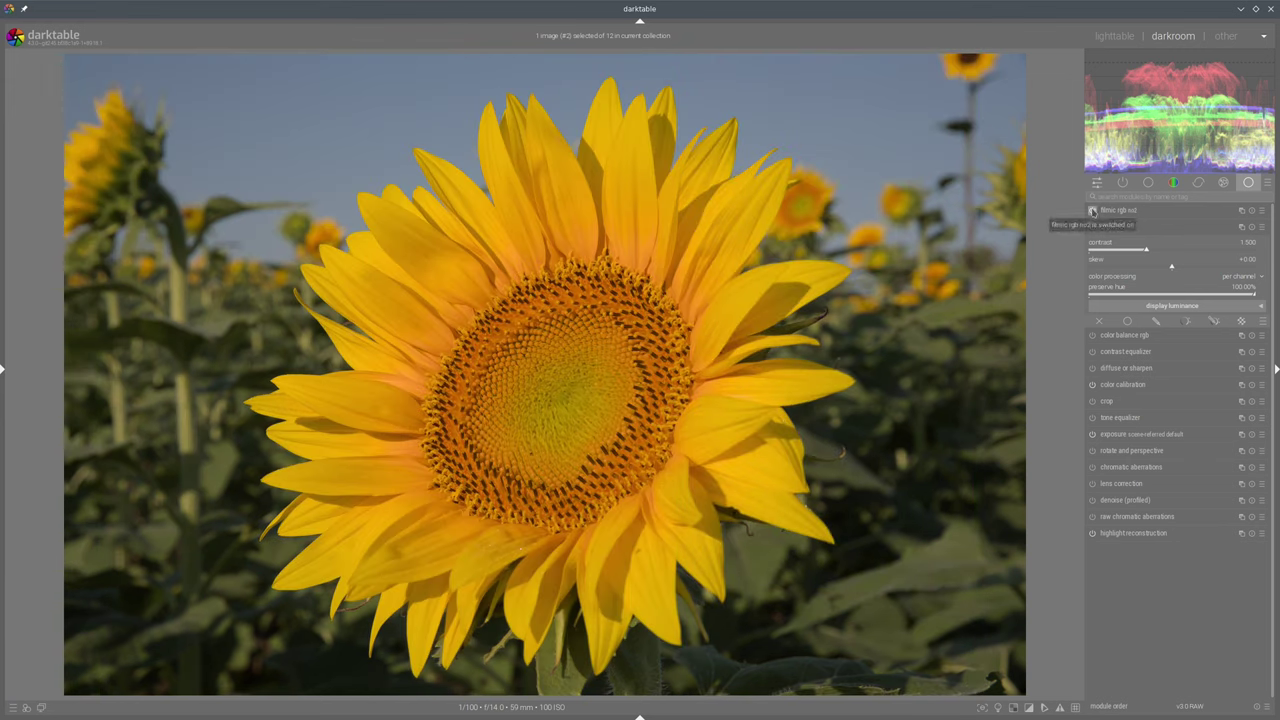
{"action": "left_click", "coordinate": [1092, 211]}
{"action": "left_click", "coordinate": [1093, 227]}
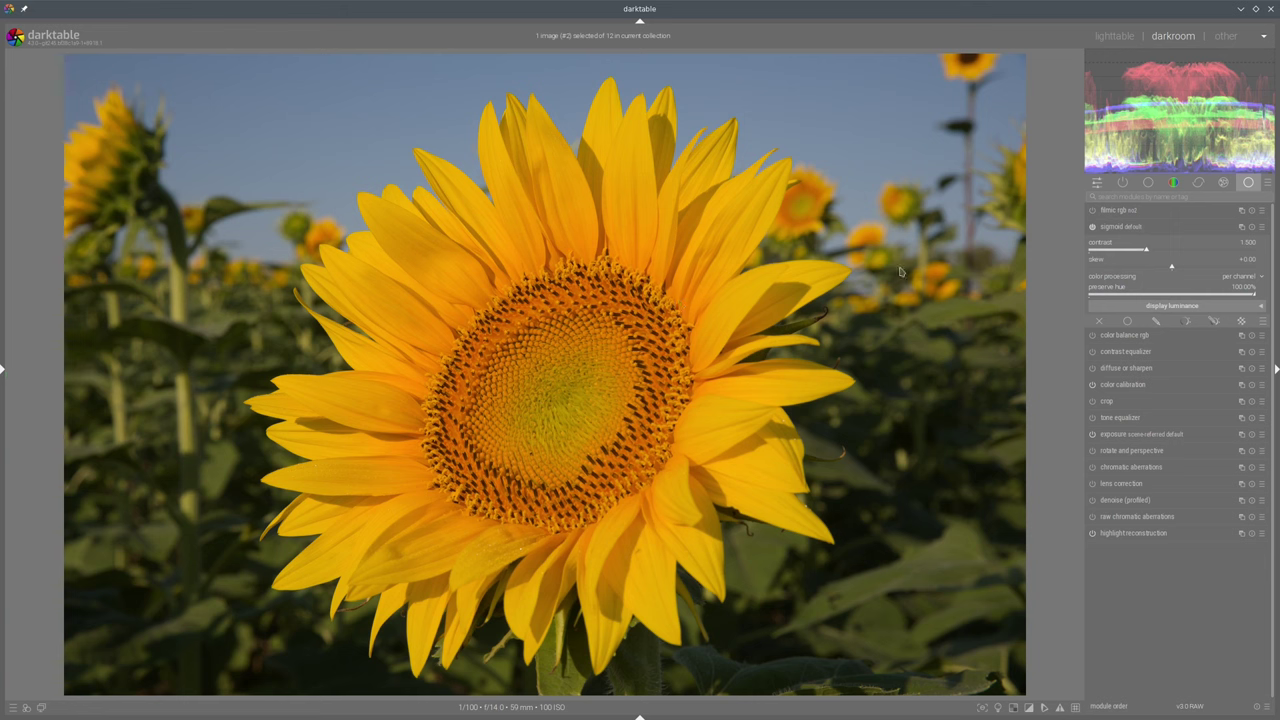
{"action": "left_click", "coordinate": [1148, 227]}
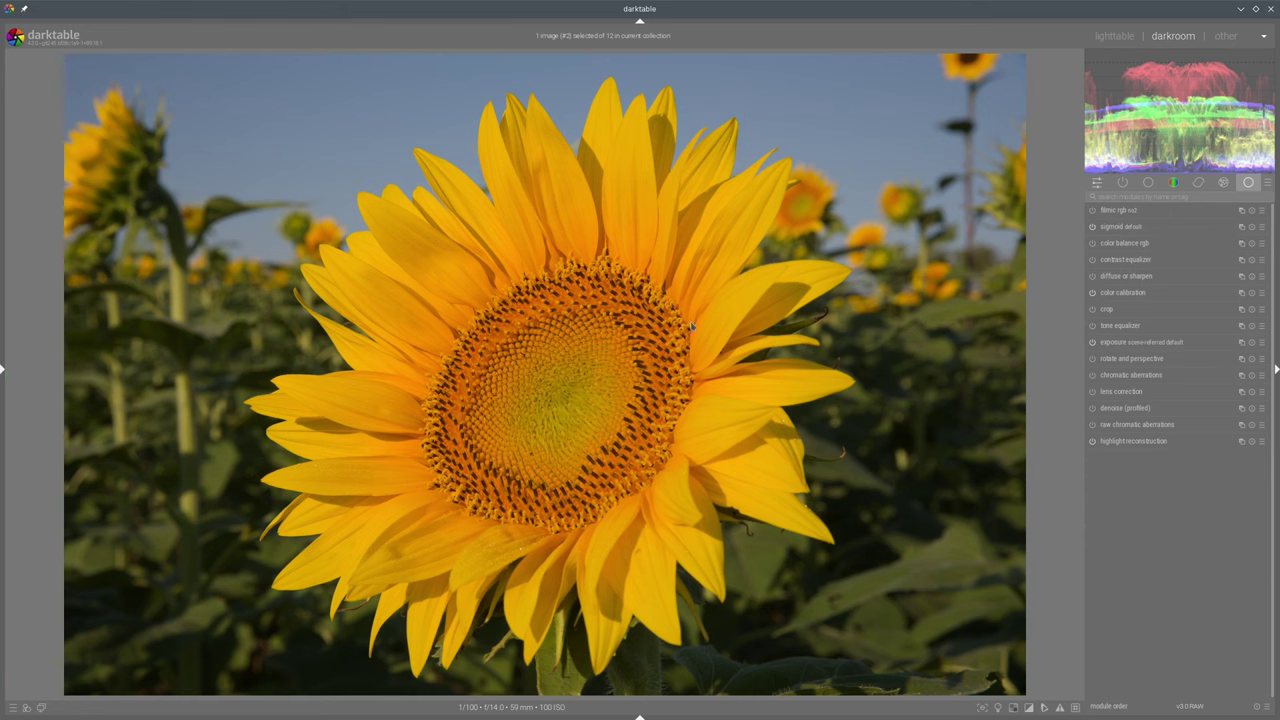
In color calibration, pick the illuminant from the sunflower image and reduce the illuminant chroma to about 49%
{"action": "left_click", "coordinate": [1114, 295]}
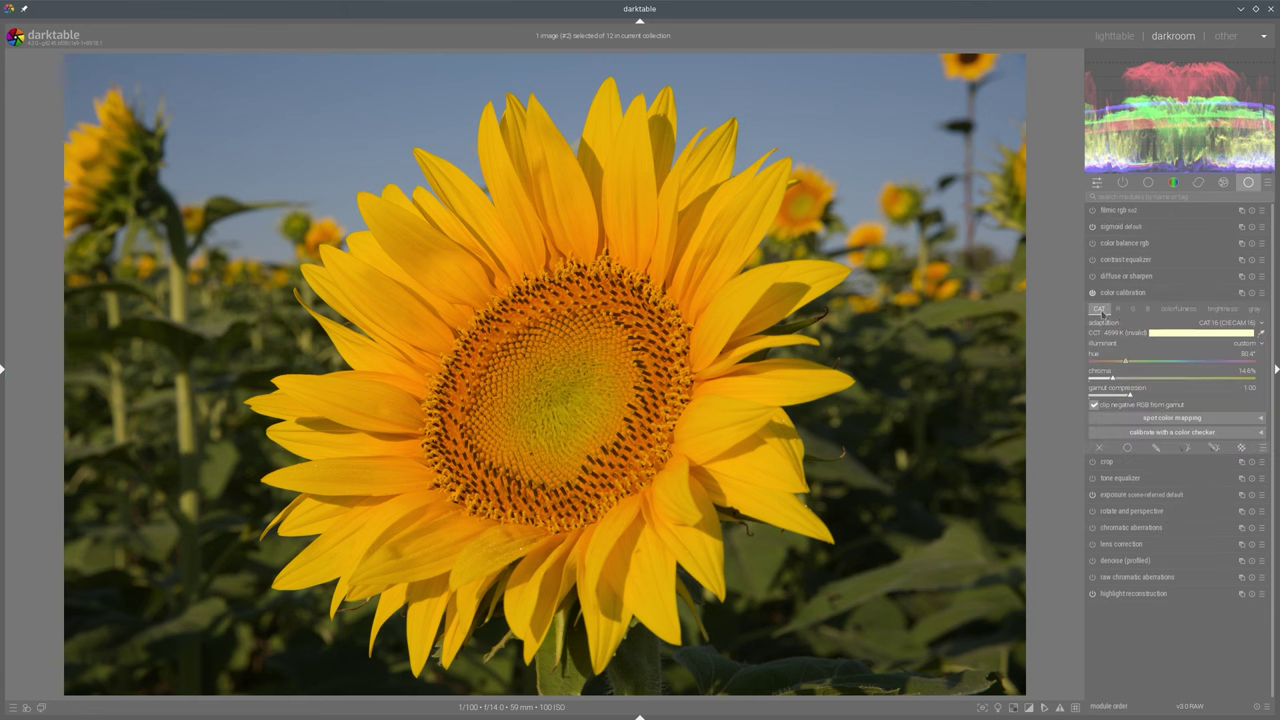
{"action": "left_click", "coordinate": [1259, 334]}
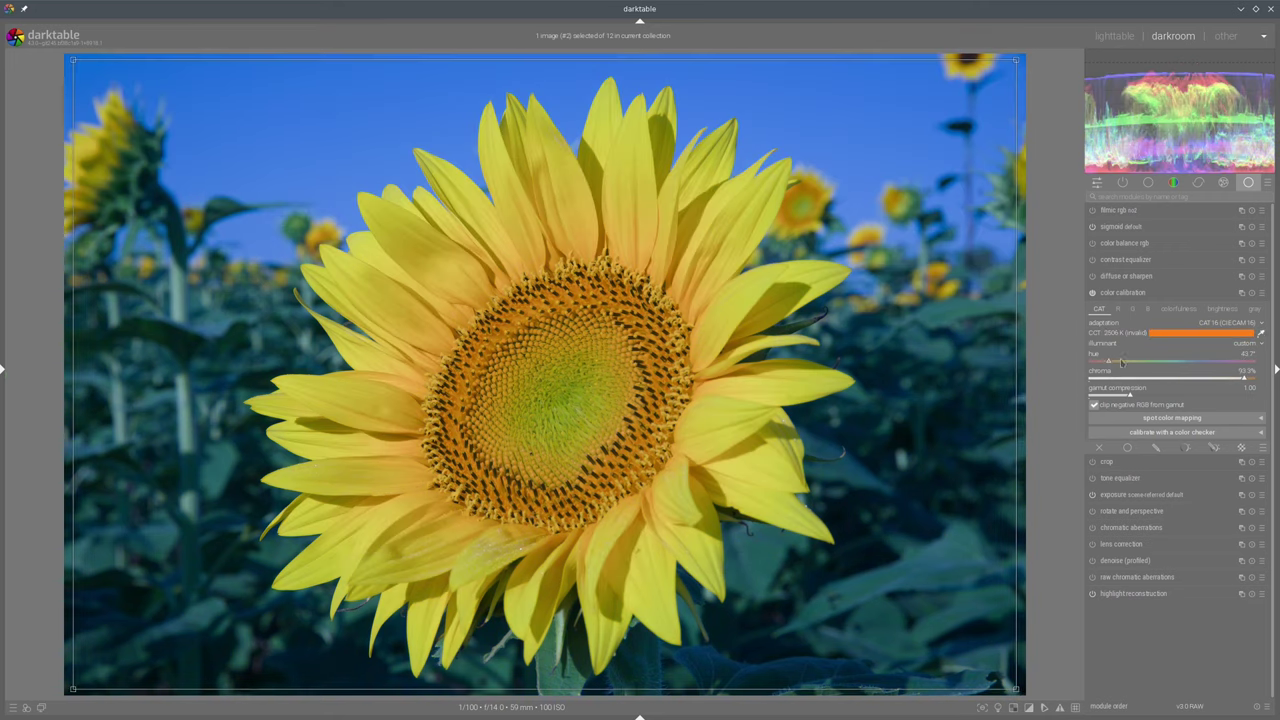
{"action": "left_click", "coordinate": [1169, 381]}
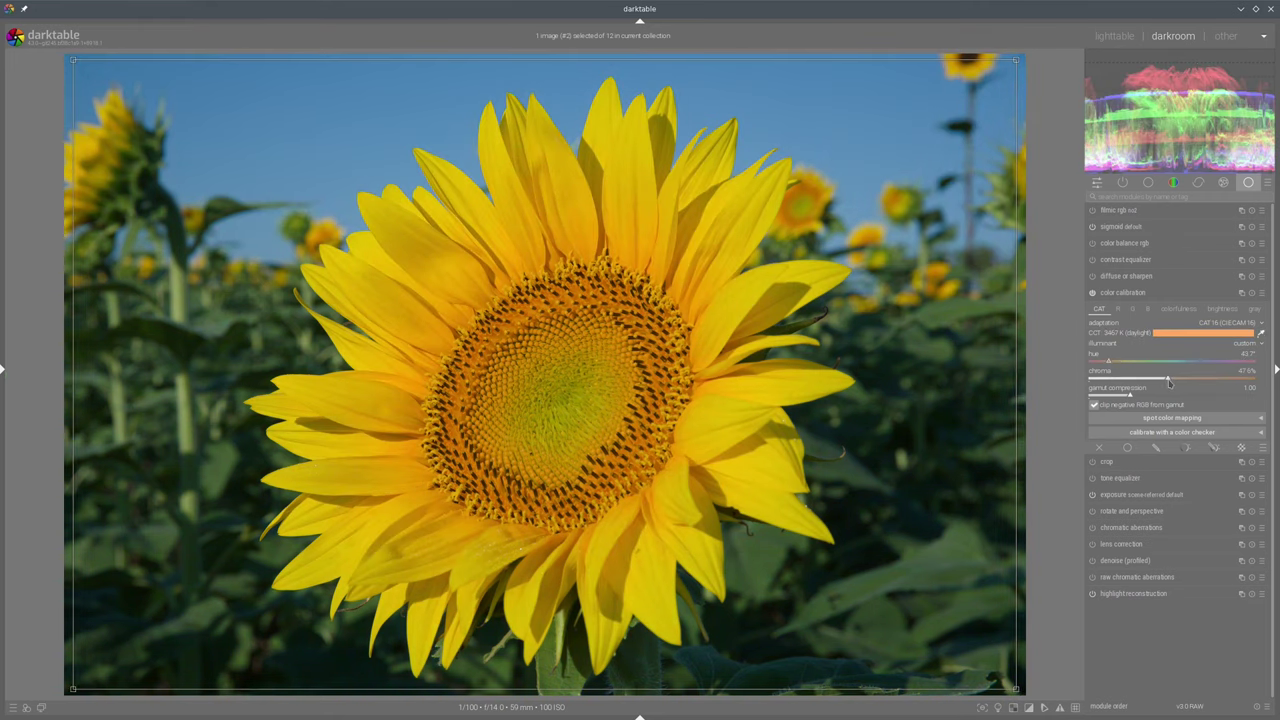
{"action": "left_click_drag", "start_coordinate": [1171, 381], "coordinate": [1168, 381]}
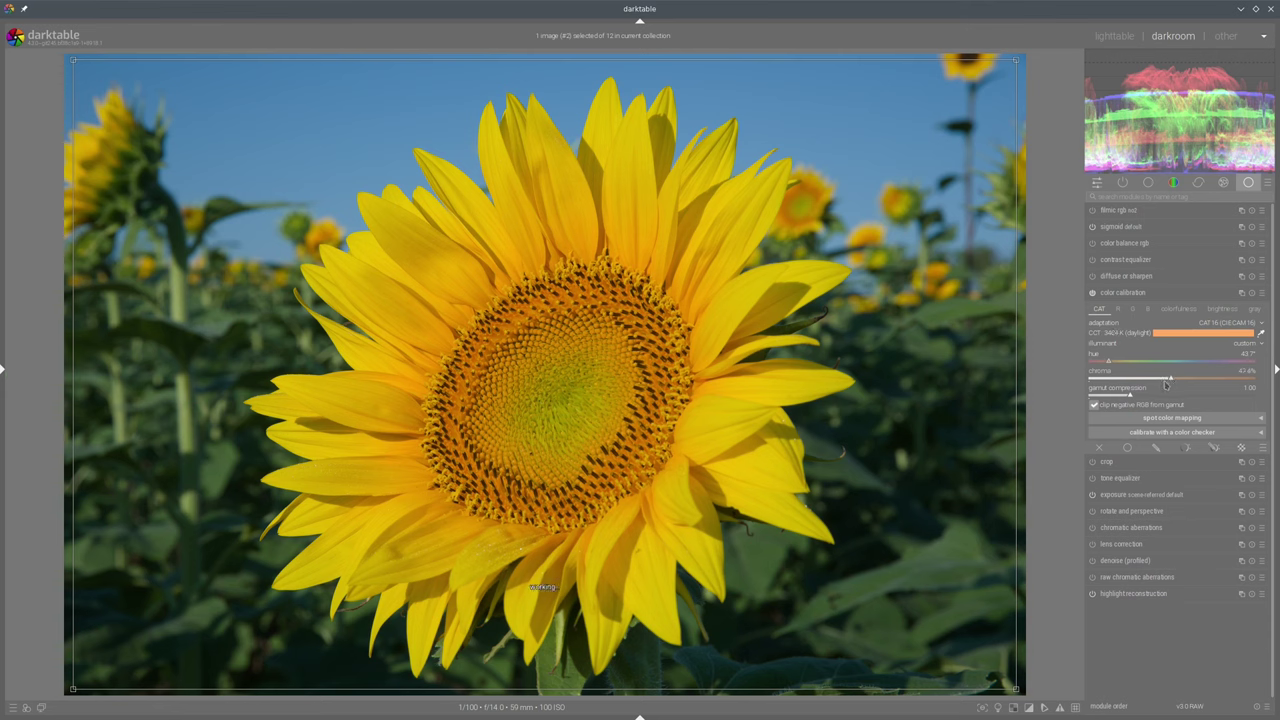
{"action": "left_click", "coordinate": [1124, 292]}
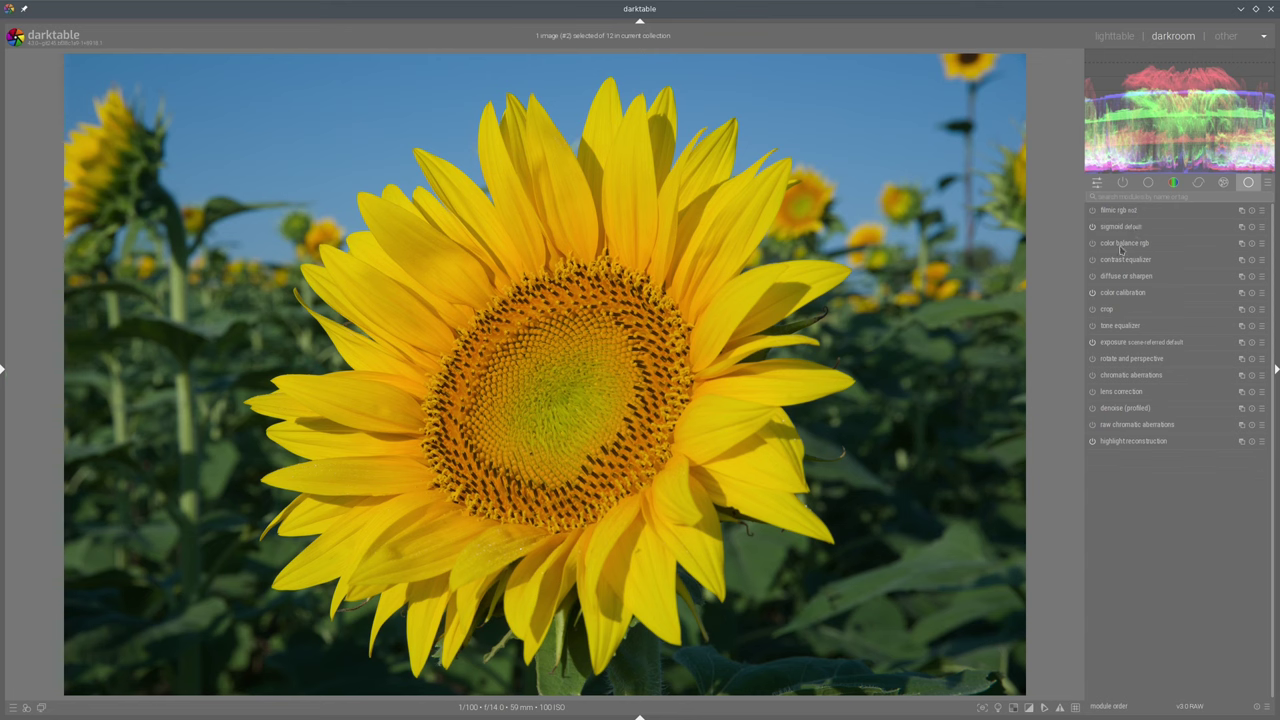
Raise the sigmoid contrast to about 1.66
{"action": "mouse_move", "coordinate": [1113, 248]}
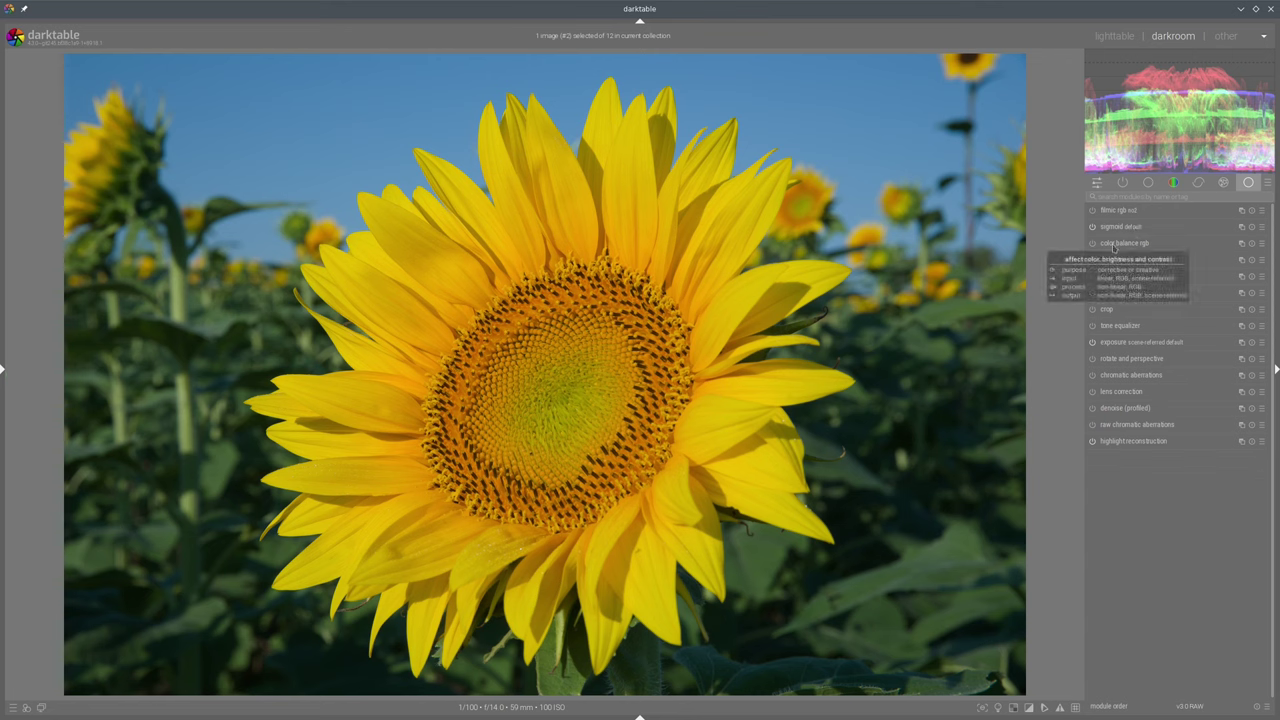
{"action": "left_click", "coordinate": [1120, 226]}
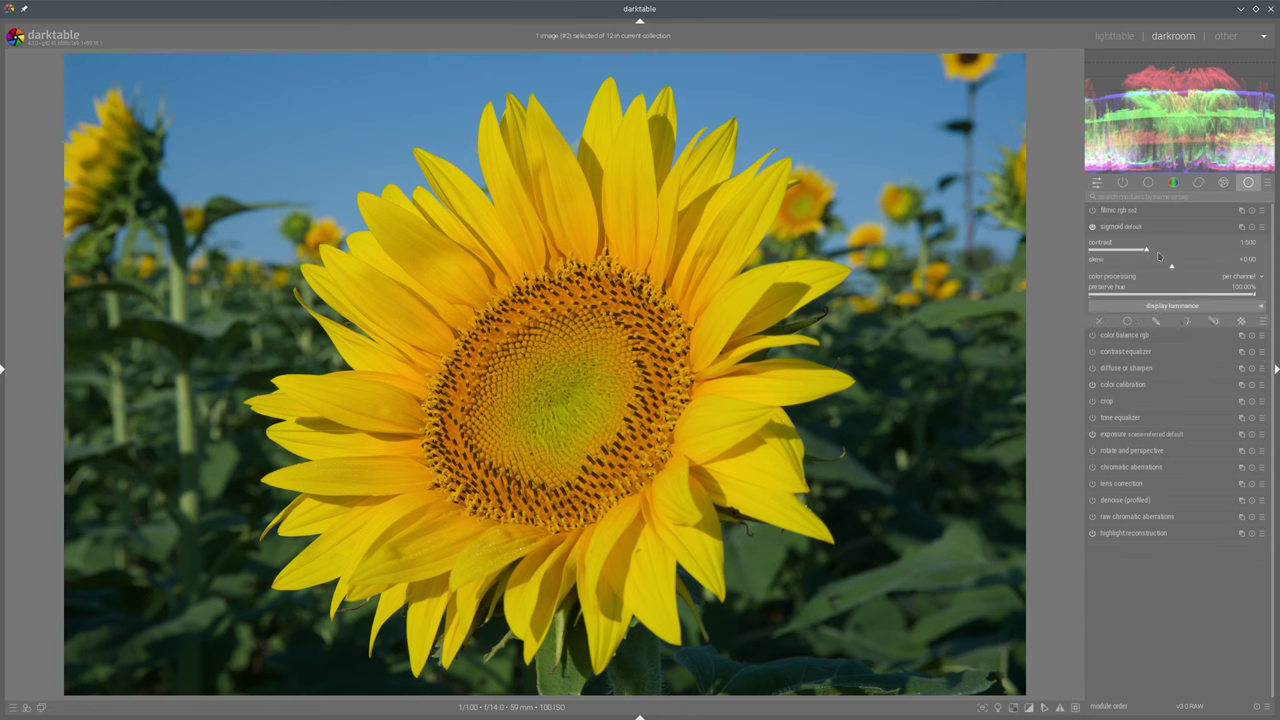
{"action": "left_click", "coordinate": [1160, 252]}
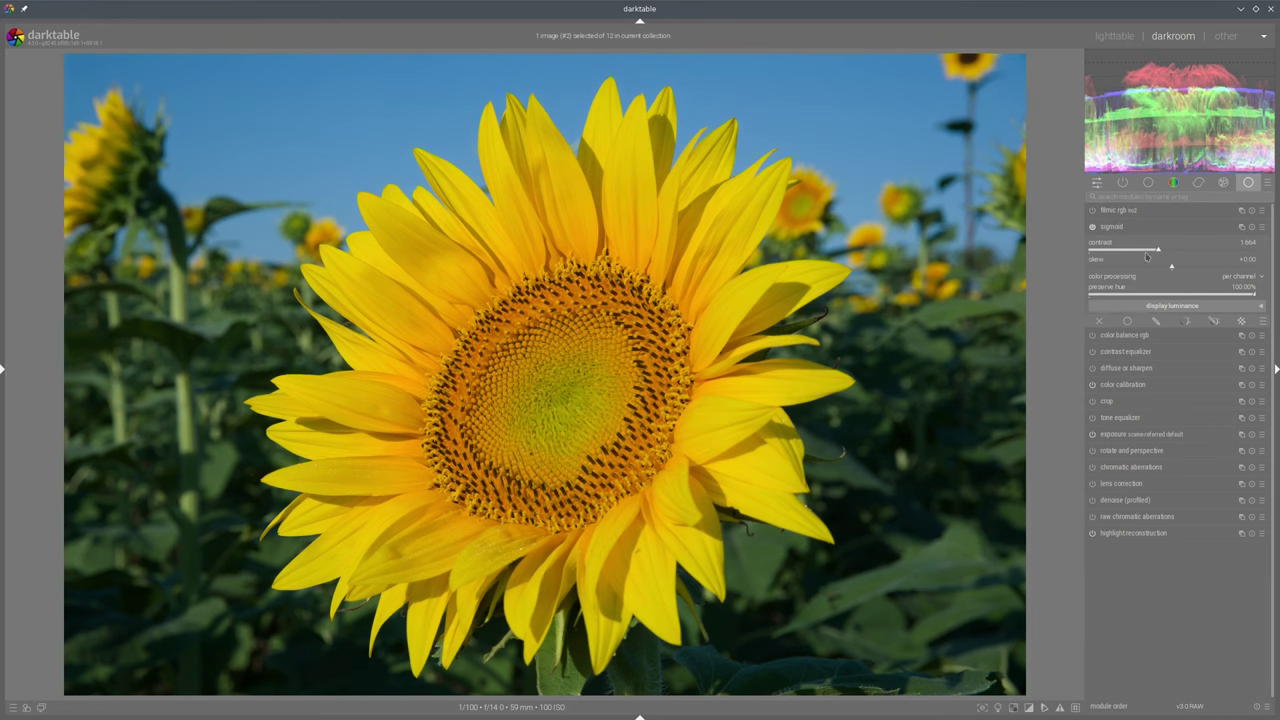
{"action": "left_click", "coordinate": [1125, 229]}
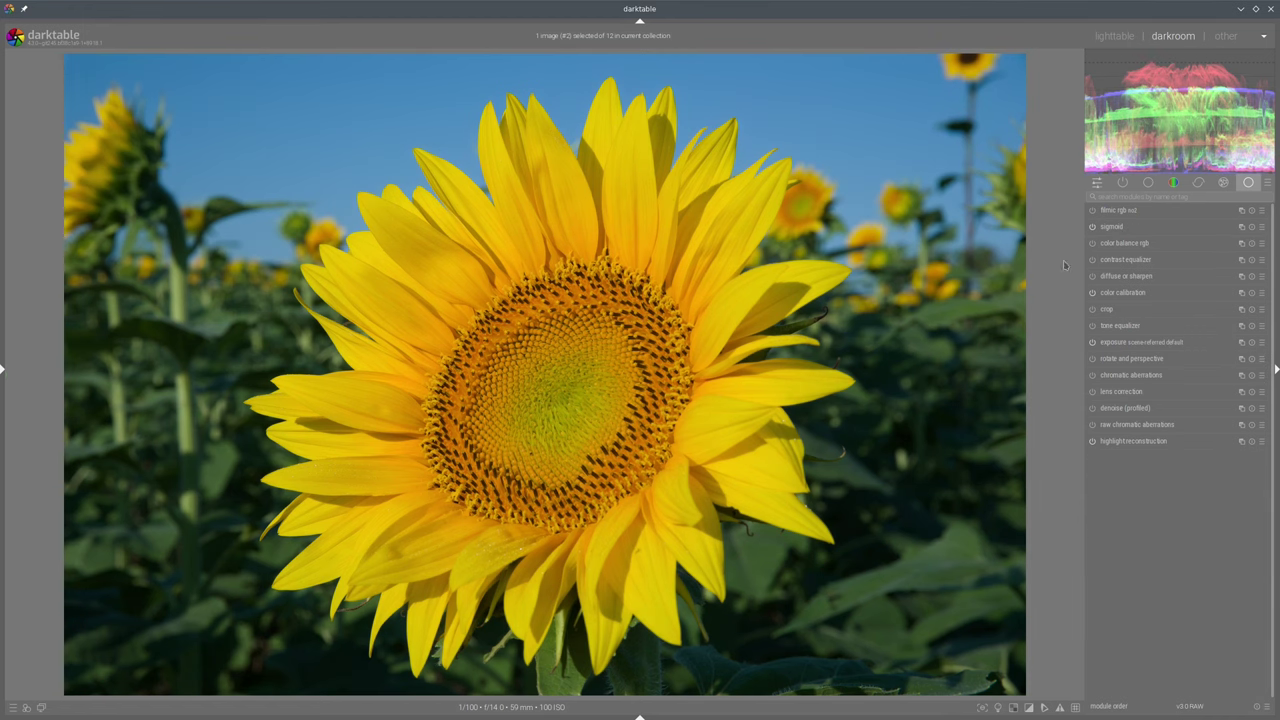
In color balance rgb, set the shadows' perceptual brilliance to about -11% and auto-pick the white and contrast gray fulcrums
{"action": "left_click", "coordinate": [1126, 243]}
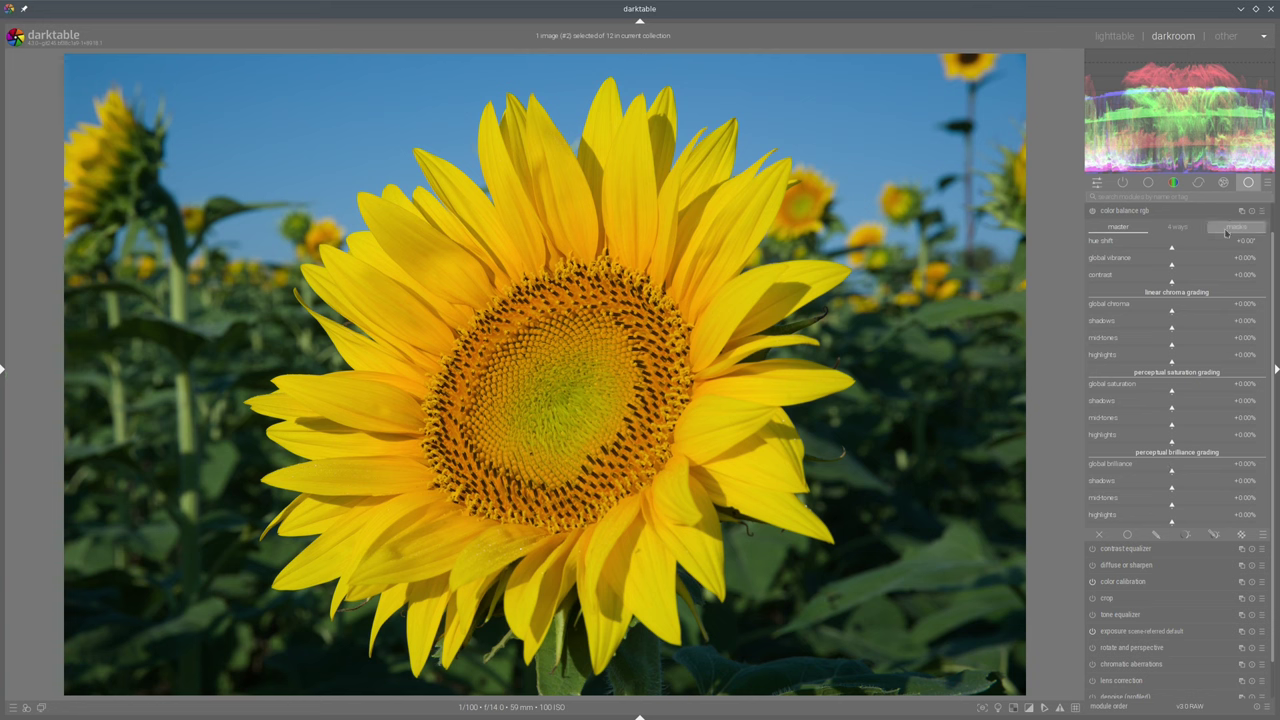
{"action": "left_click", "coordinate": [1162, 489]}
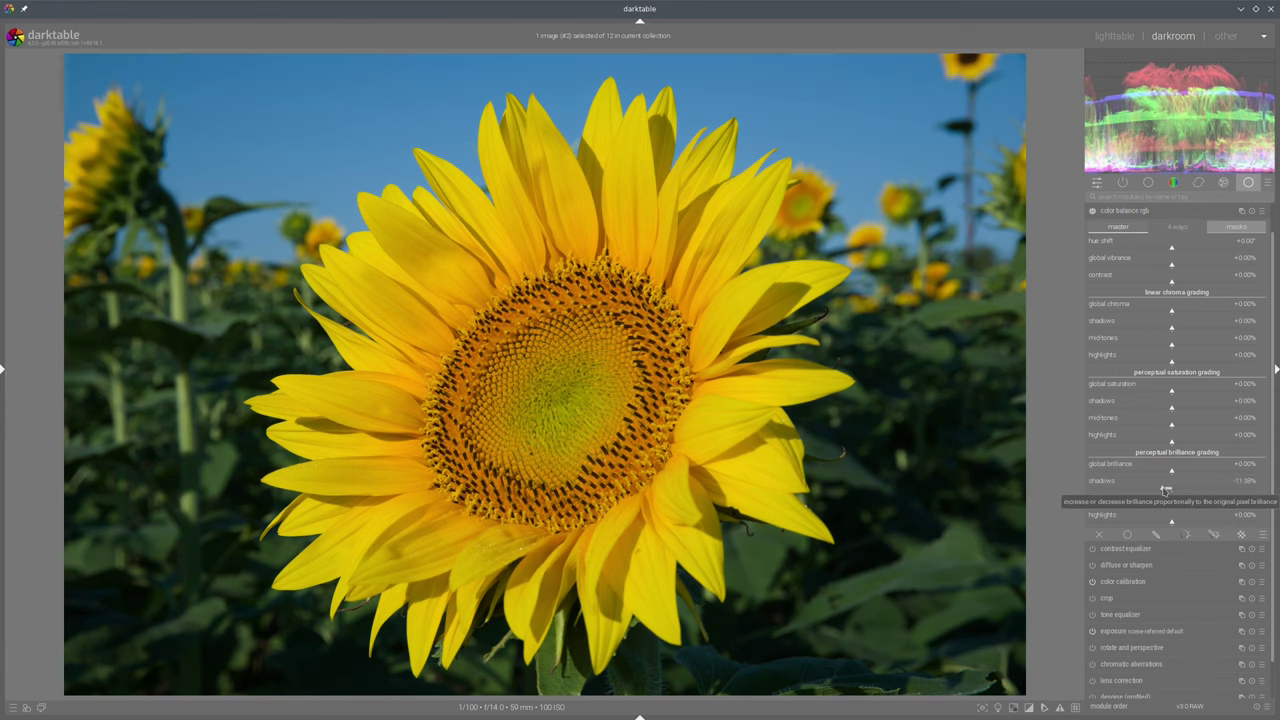
{"action": "left_click", "coordinate": [1240, 227]}
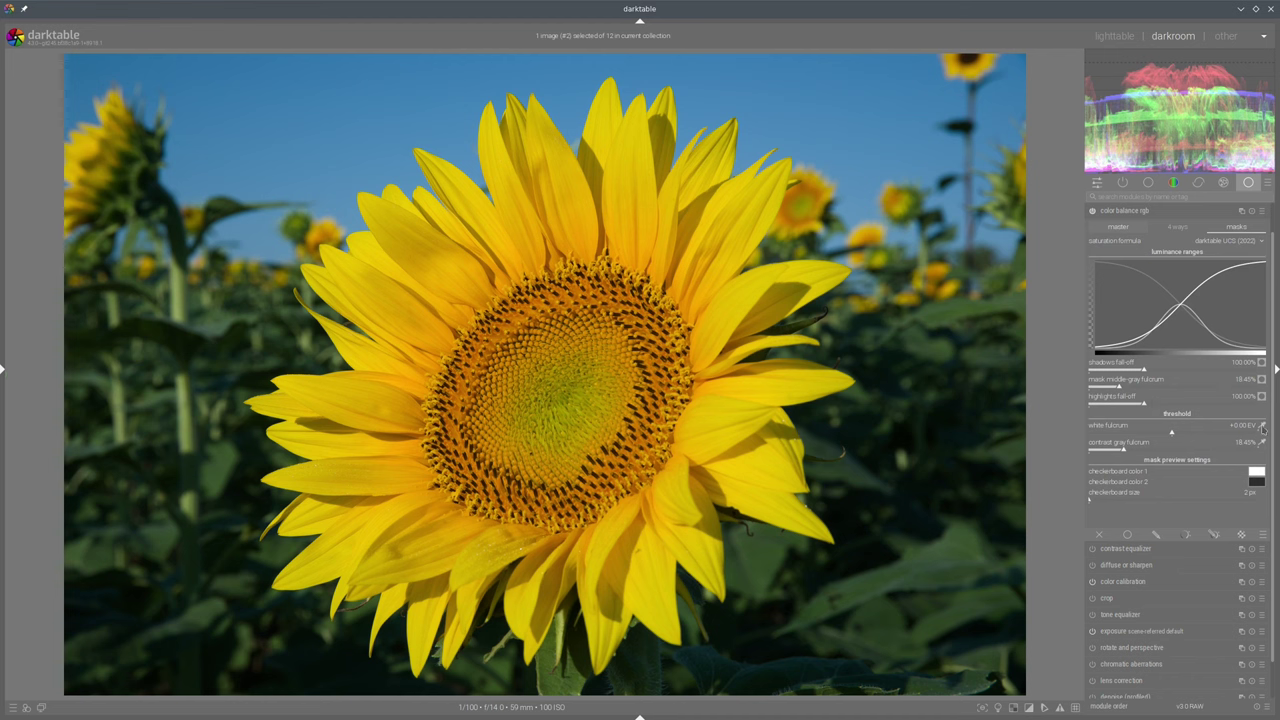
{"action": "left_click", "coordinate": [1262, 425]}
{"action": "left_click", "coordinate": [1263, 443]}
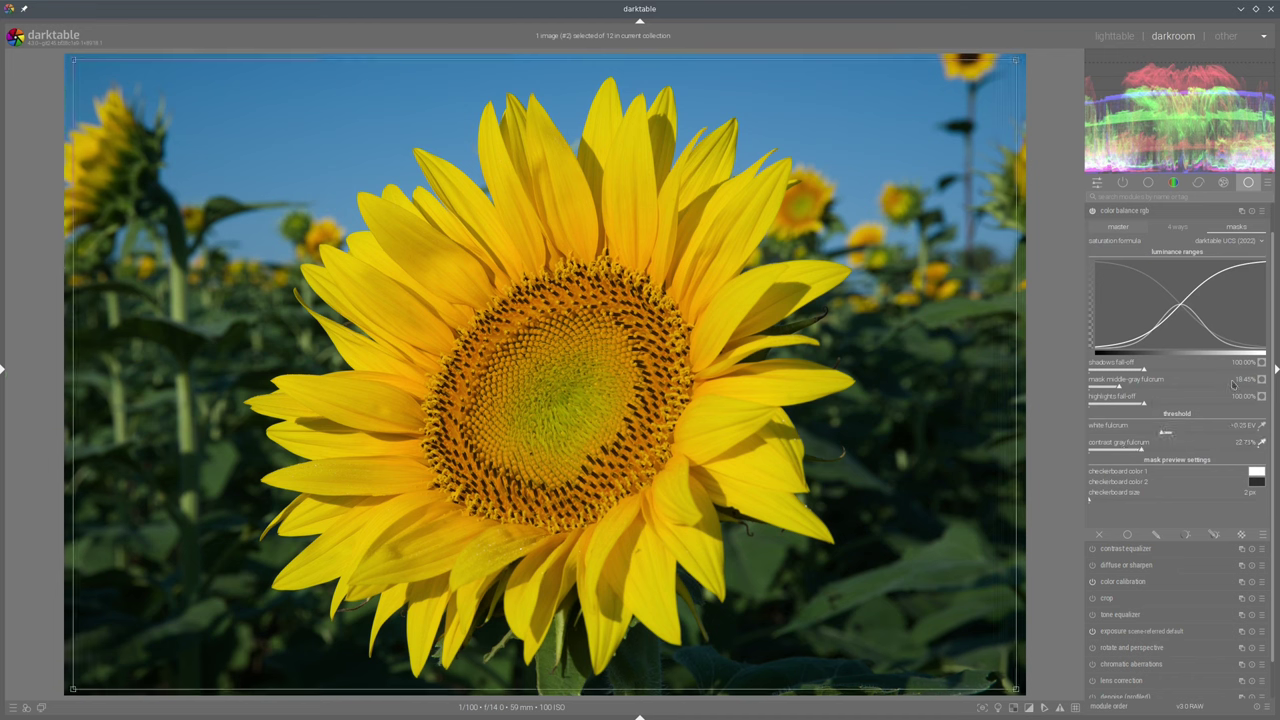
Preview the highlights mask, then raise the mask middle-gray fulcrum to about 25% and adjust the highlights fall-off
{"action": "left_click", "coordinate": [1261, 396]}
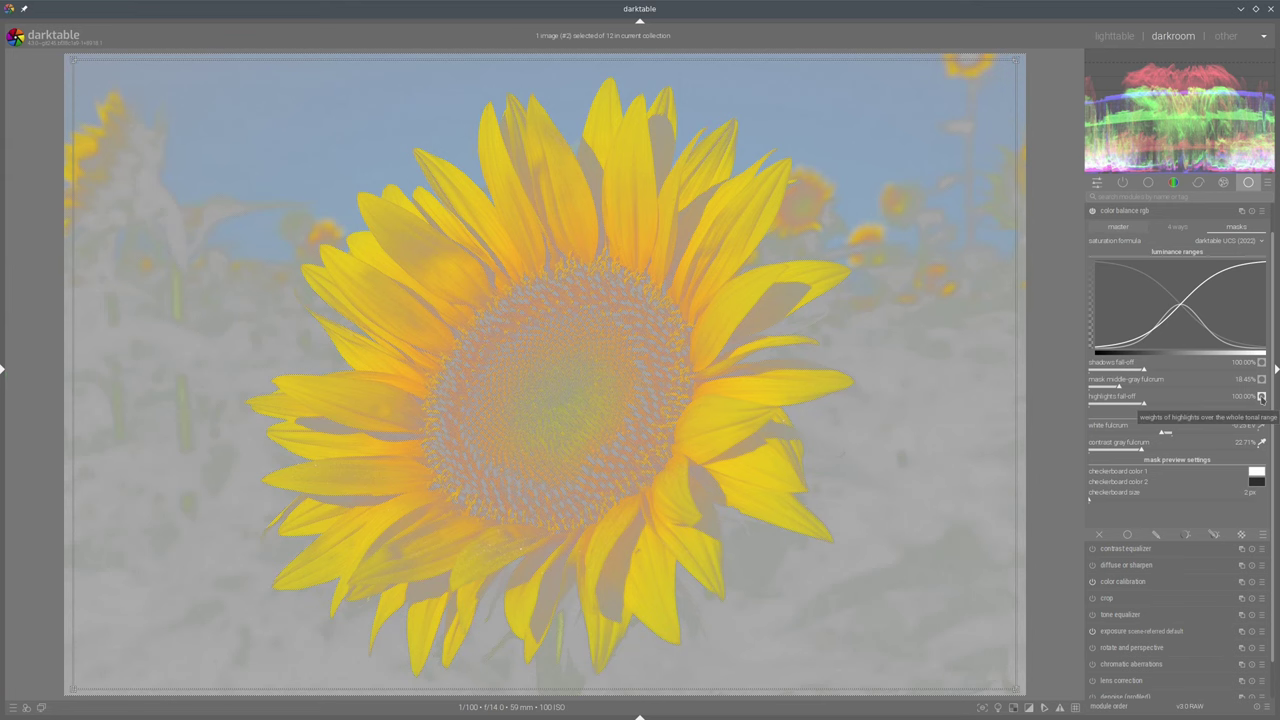
{"action": "left_click", "coordinate": [1261, 396]}
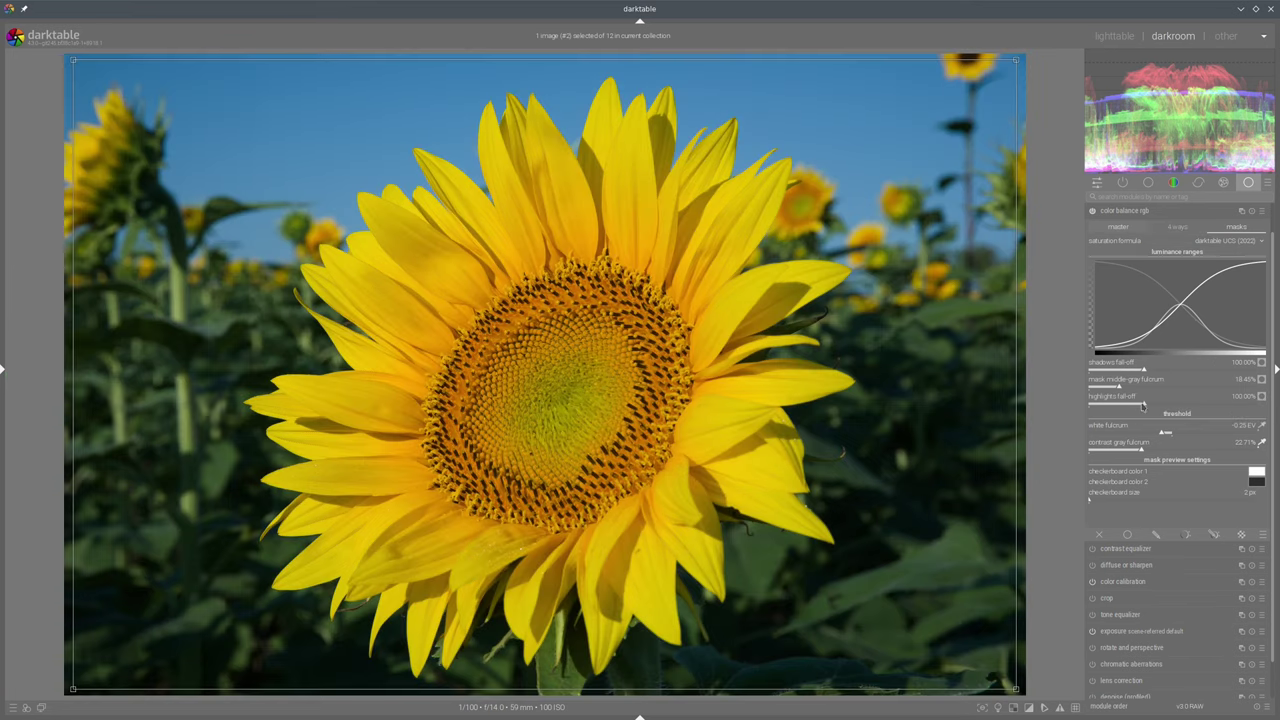
{"action": "left_click_drag", "start_coordinate": [1120, 388], "coordinate": [1131, 389]}
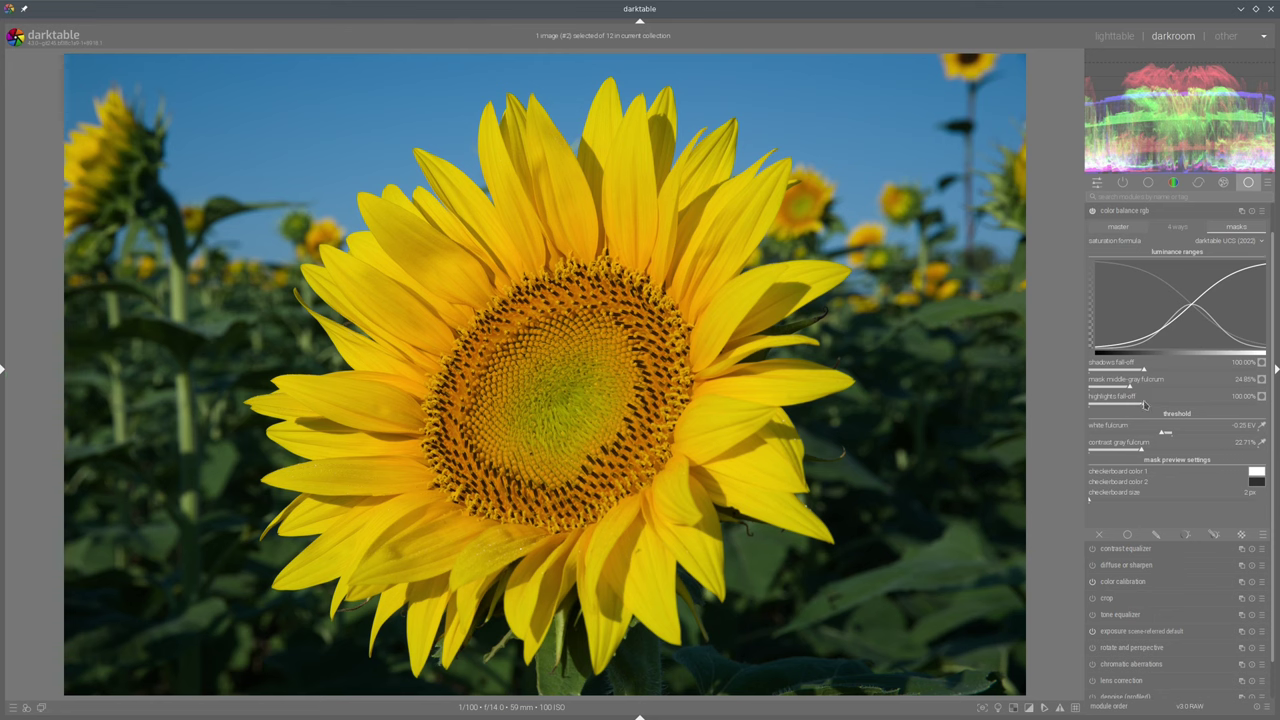
{"action": "left_click_drag", "start_coordinate": [1145, 403], "coordinate": [1157, 372]}
Tint the highlights gain in color balance rgb with a hue of about 81° and a chroma of about 5.6%
{"action": "left_click", "coordinate": [1178, 228]}
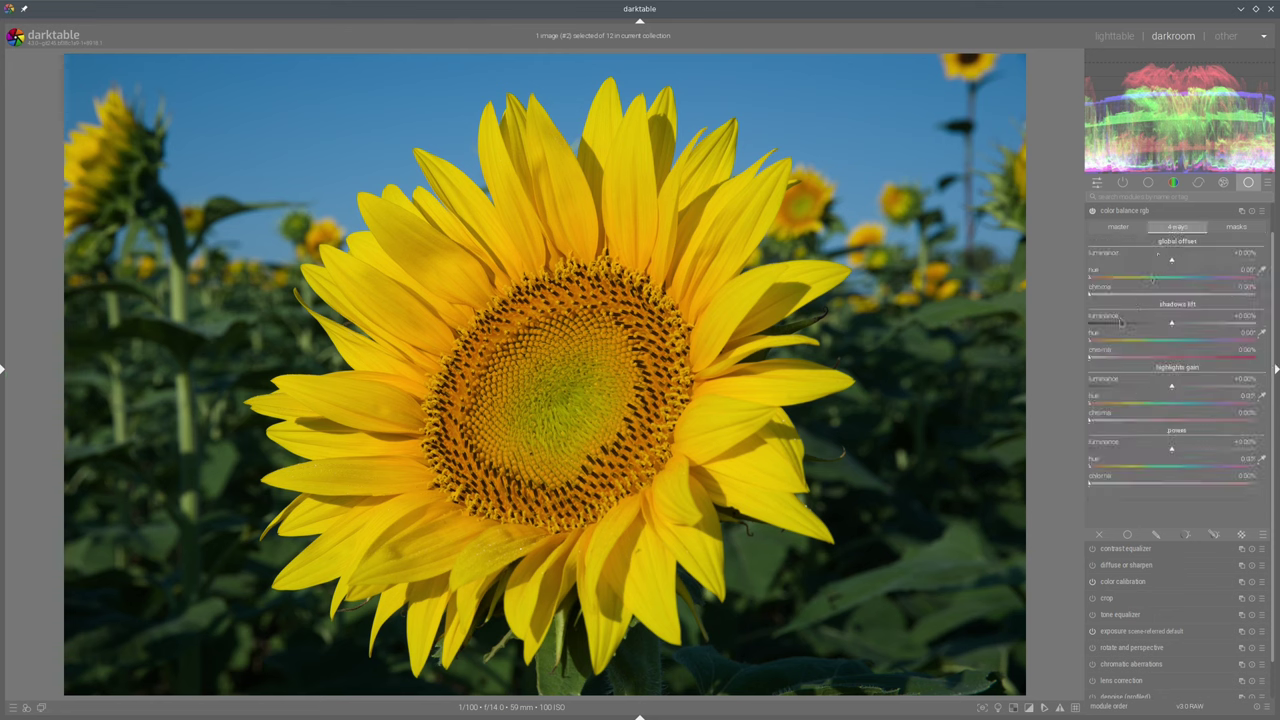
{"action": "left_click", "coordinate": [1126, 403]}
{"action": "left_click", "coordinate": [1135, 420]}
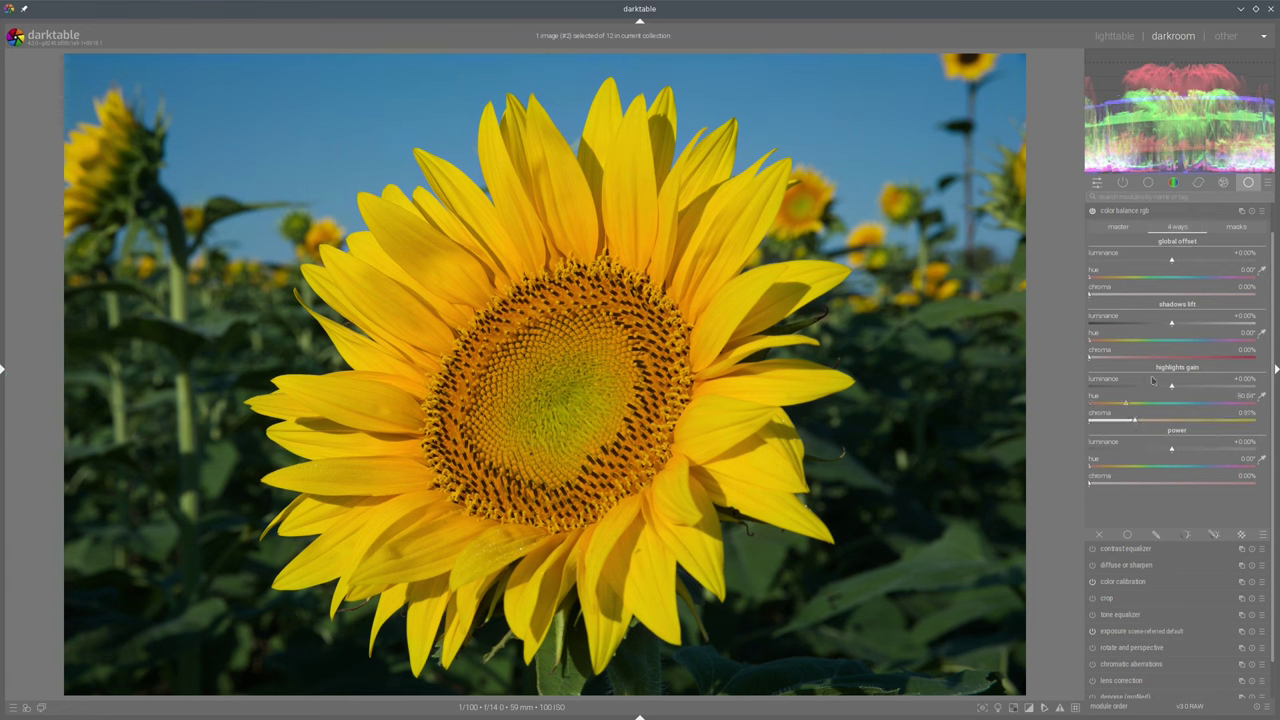
Tint the power section of color balance rgb with a hue of about 53° and a chroma of about 1.35%
{"action": "left_click", "coordinate": [1103, 466]}
{"action": "left_click_drag", "start_coordinate": [1100, 486], "coordinate": [1112, 487]}
{"action": "left_click", "coordinate": [1104, 486]}
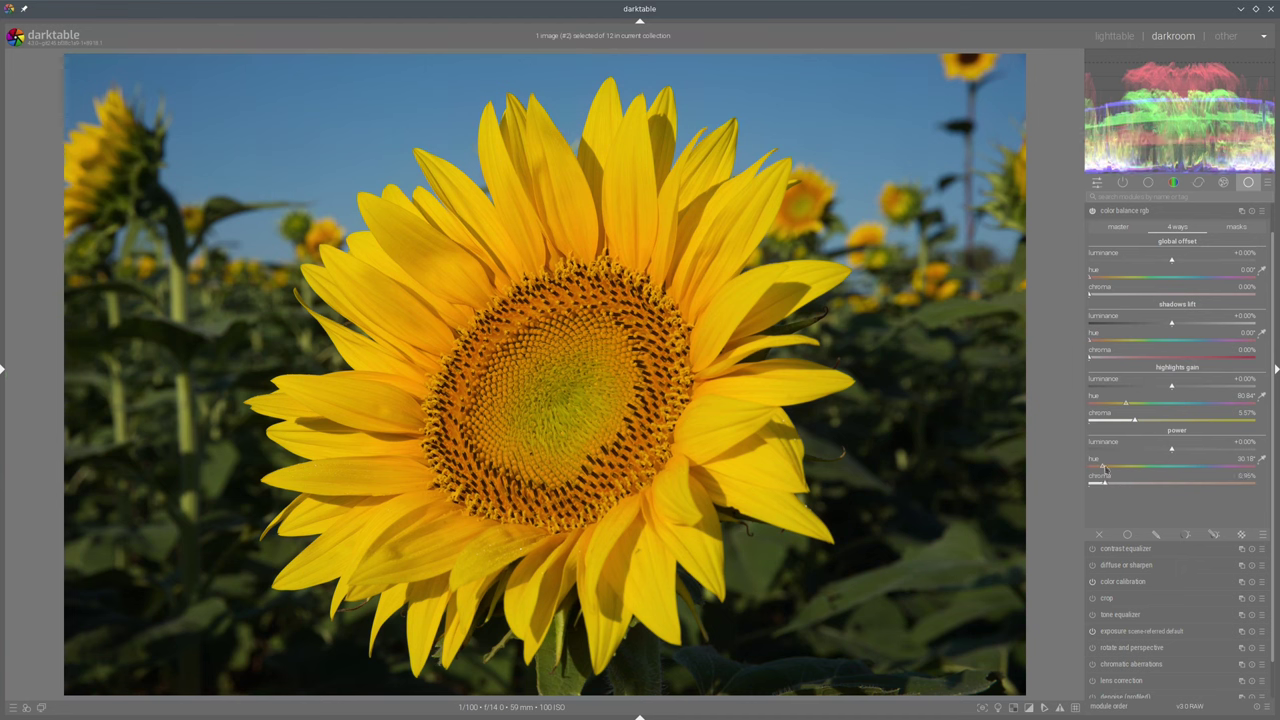
{"action": "left_click", "coordinate": [1111, 466]}
{"action": "left_click", "coordinate": [1111, 485]}
Overlay the stored sunflower snapshot and move its divider across the background flower to compare the two versions
{"action": "left_click", "coordinate": [3, 314]}
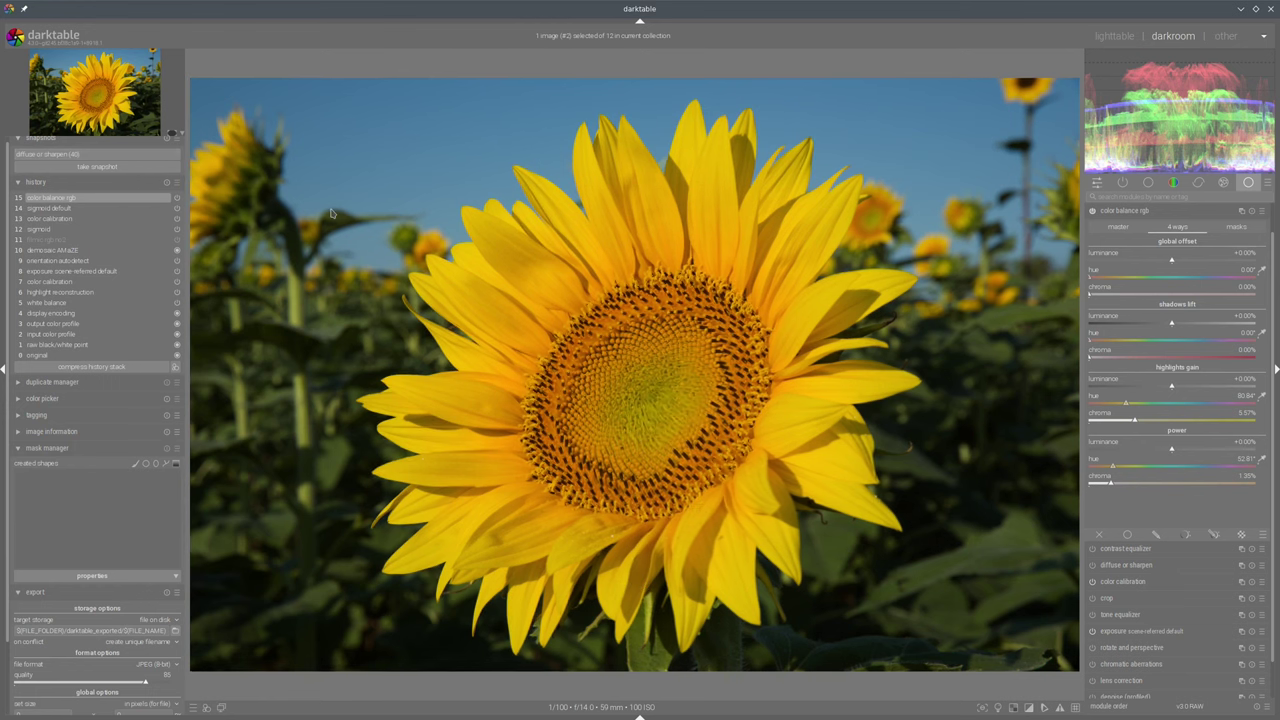
{"action": "left_click", "coordinate": [97, 154]}
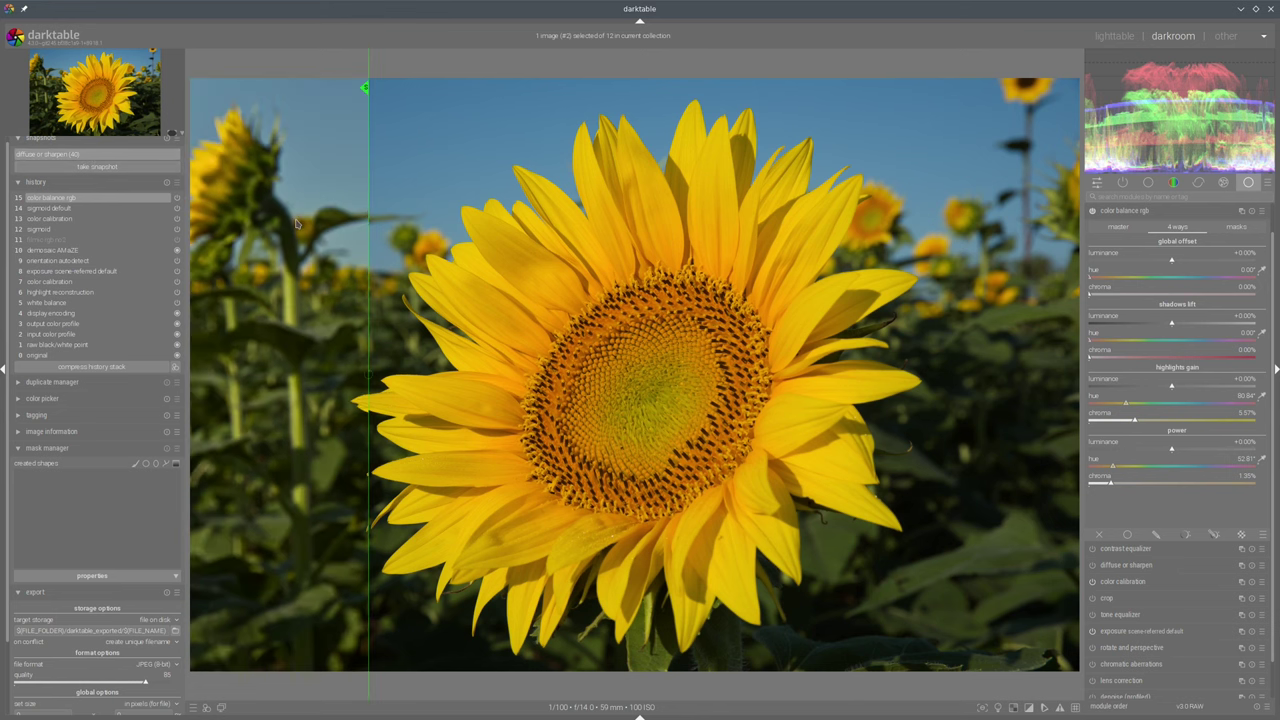
{"action": "key", "text": "ctrl+shift+l"}
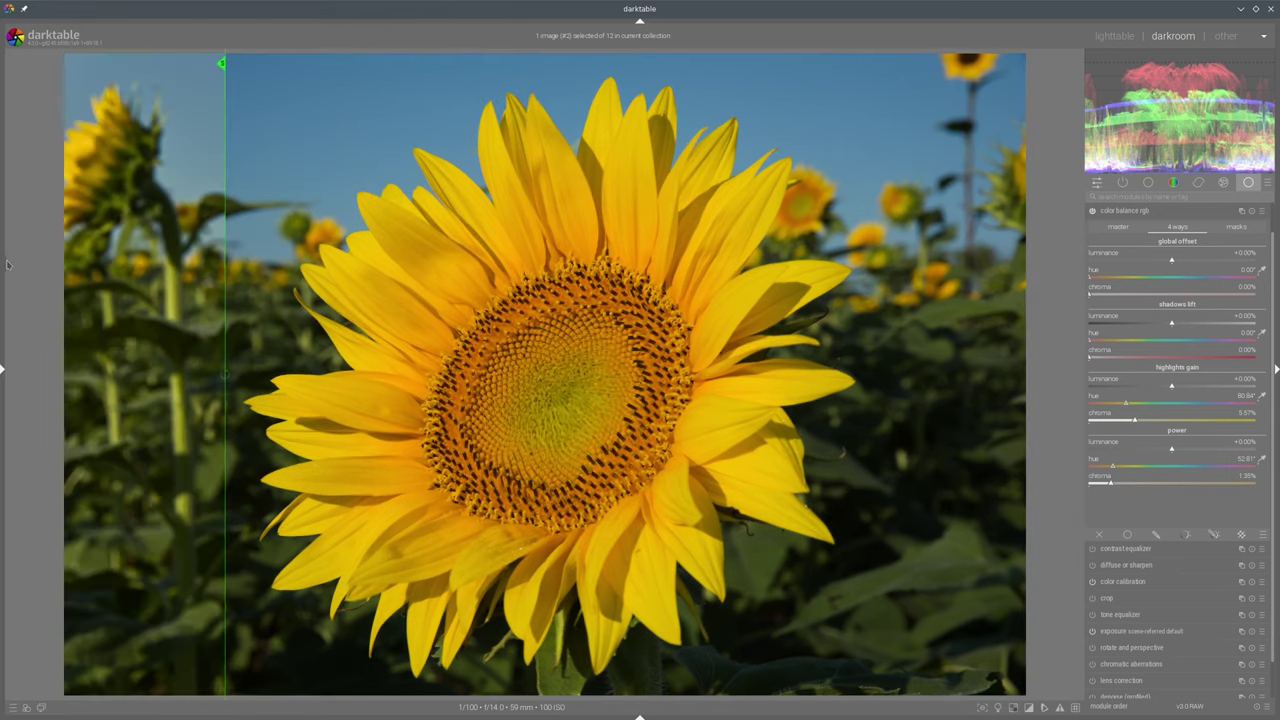
{"action": "left_click_drag", "start_coordinate": [226, 270], "coordinate": [125, 300]}
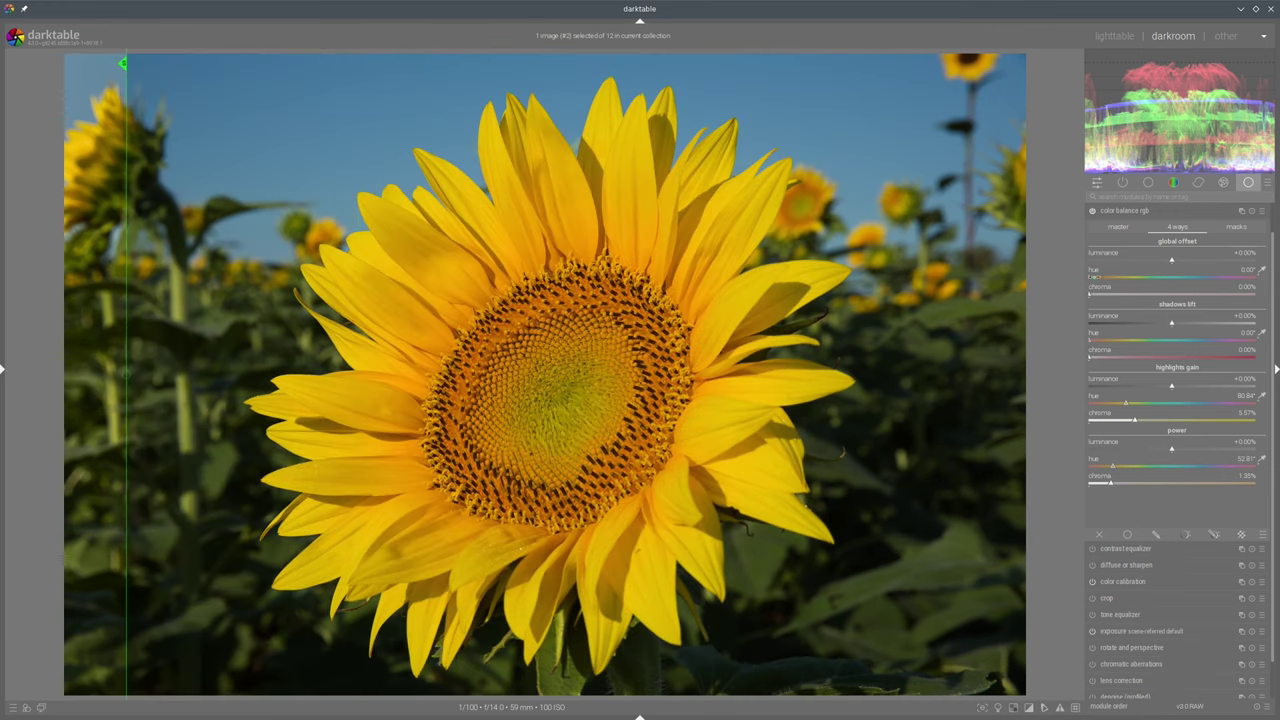
Enable lens correction and profiled denoise, and compare the result with the snapshot
{"action": "left_click", "coordinate": [1143, 210]}
{"action": "left_click", "coordinate": [1093, 408]}
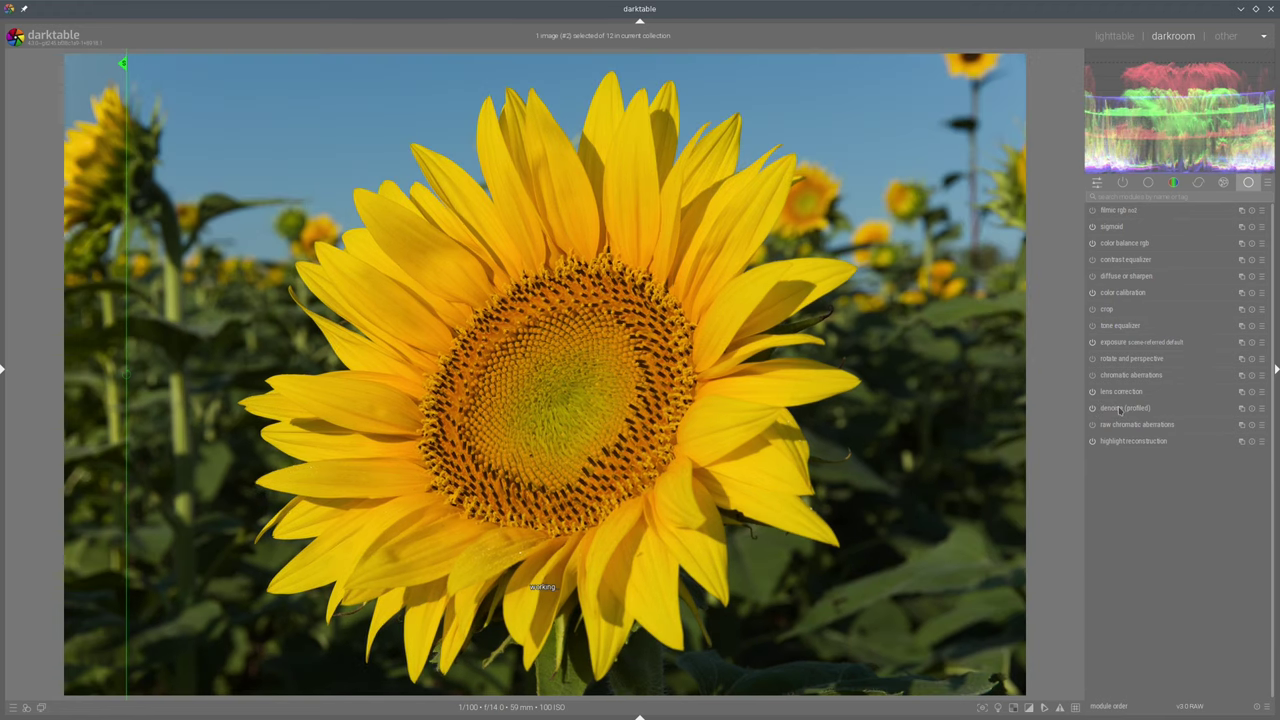
{"action": "left_click", "coordinate": [1165, 409]}
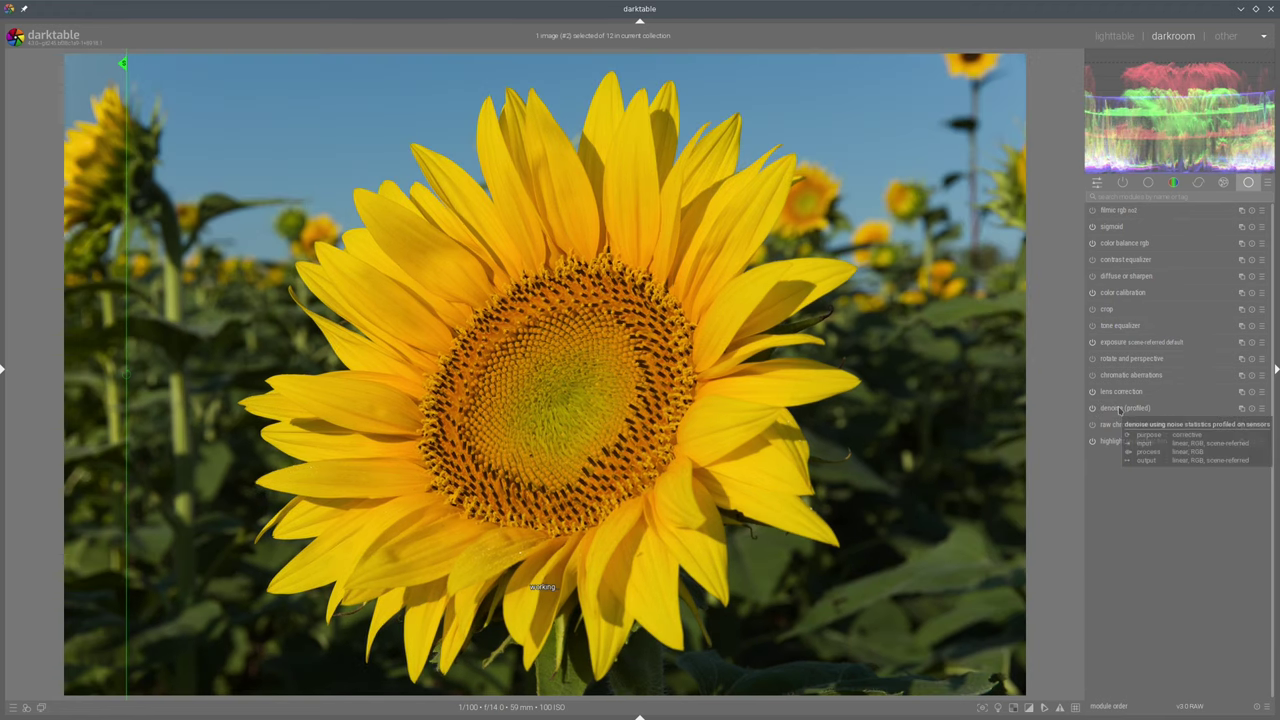
{"action": "left_click", "coordinate": [1165, 408]}
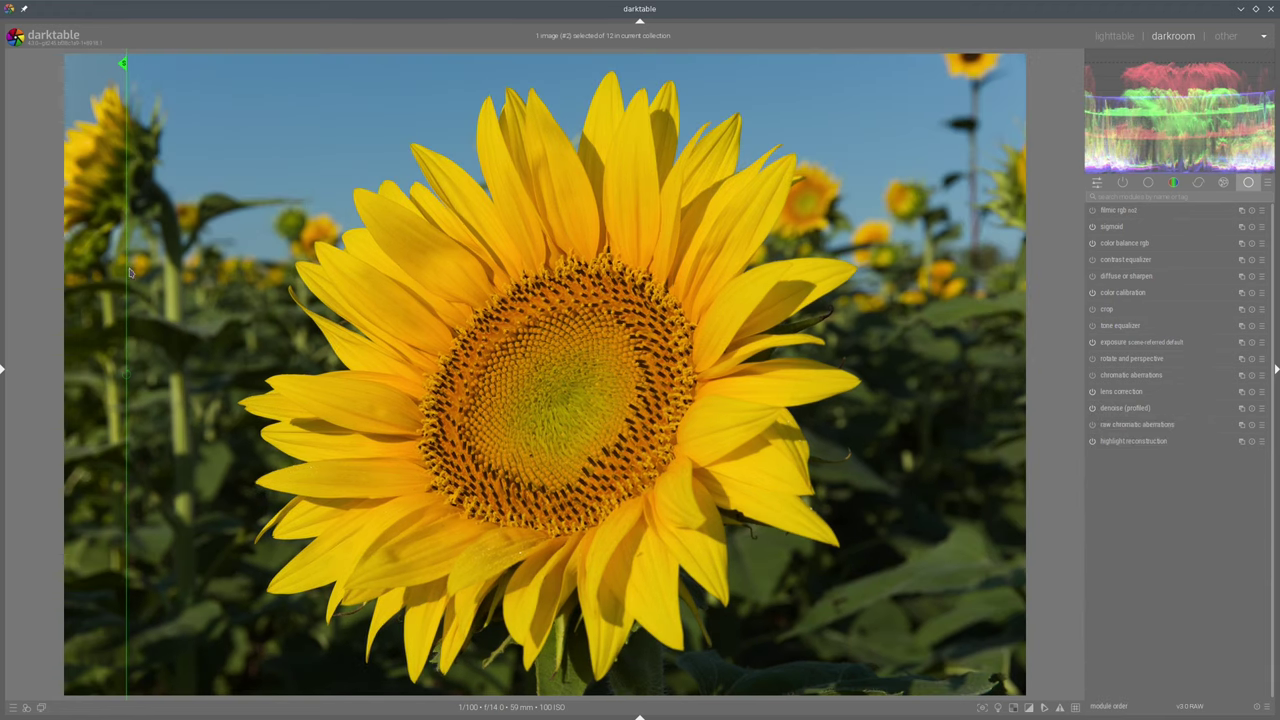
{"action": "left_click_drag", "start_coordinate": [132, 273], "coordinate": [99, 290]}
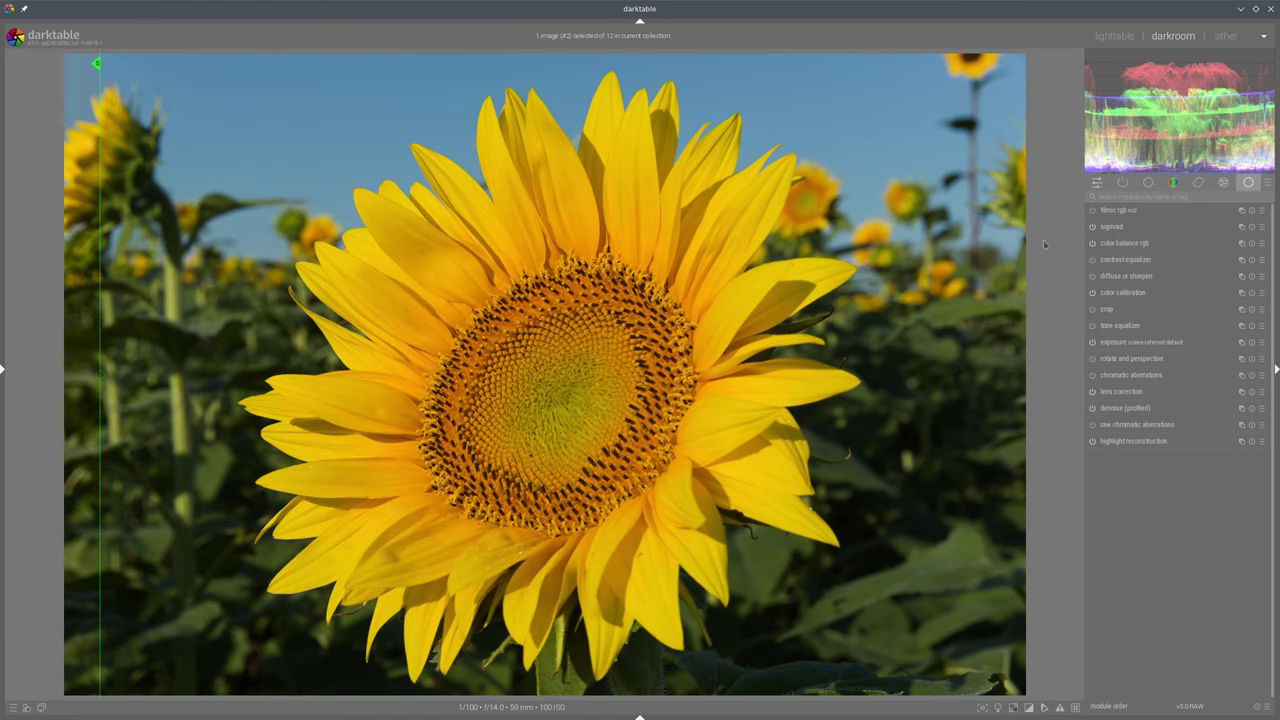
Lower the shadows' perceptual brilliance in color balance rgb to about -30.5% and sweep the snapshot divider across the photo to compare
{"action": "left_click", "coordinate": [1125, 243]}
{"action": "left_click", "coordinate": [1118, 228]}
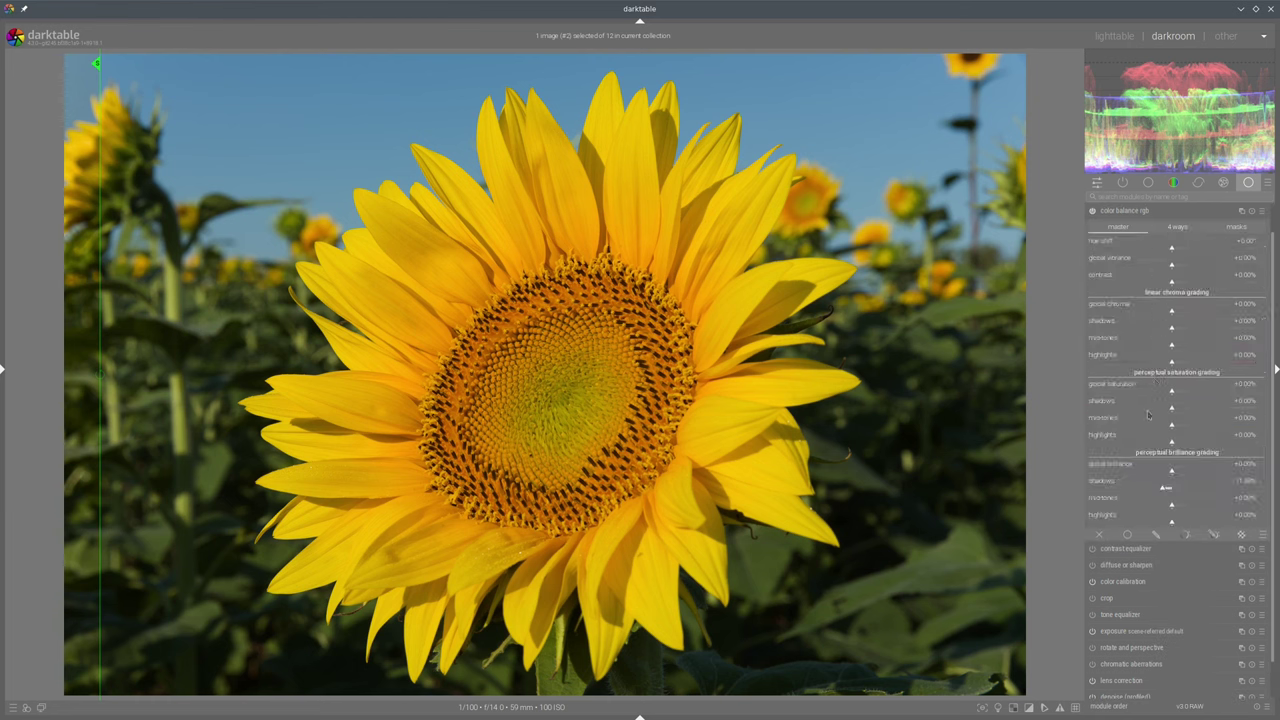
{"action": "left_click", "coordinate": [1148, 490]}
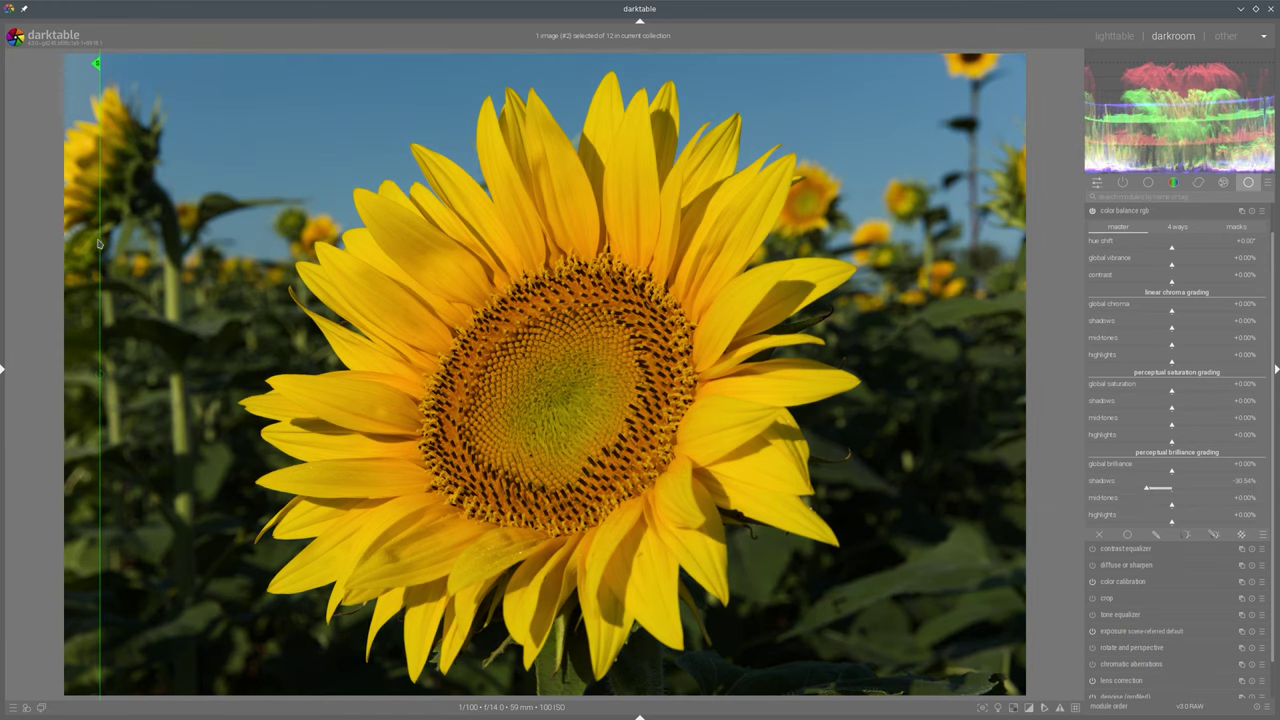
{"action": "left_click_drag", "start_coordinate": [100, 244], "coordinate": [594, 300]}
{"action": "left_click_drag", "start_coordinate": [785, 321], "coordinate": [44, 300]}
{"action": "left_click", "coordinate": [1134, 211]}
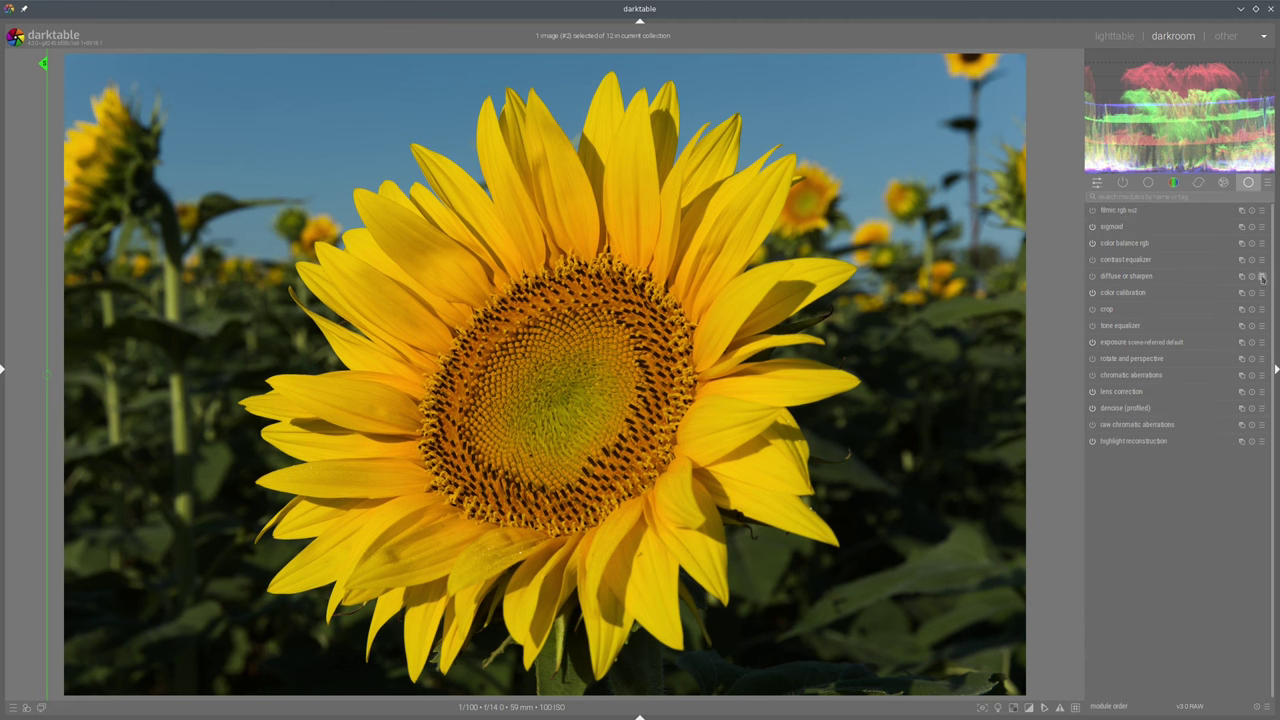
Apply the clarity preset of diffuse or sharpen and move the snapshot divider off the photo
{"action": "left_click", "coordinate": [1261, 276]}
{"action": "left_click", "coordinate": [1172, 484]}
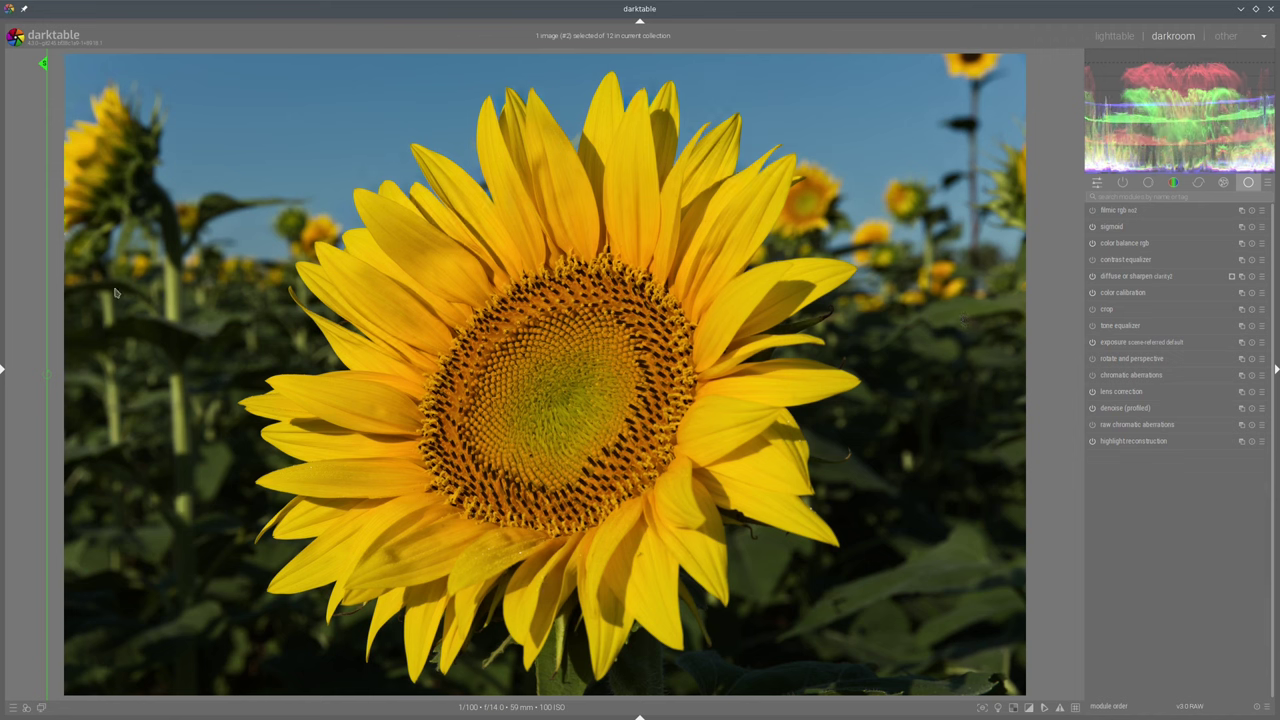
{"action": "left_click_drag", "start_coordinate": [48, 290], "coordinate": [19, 290]}
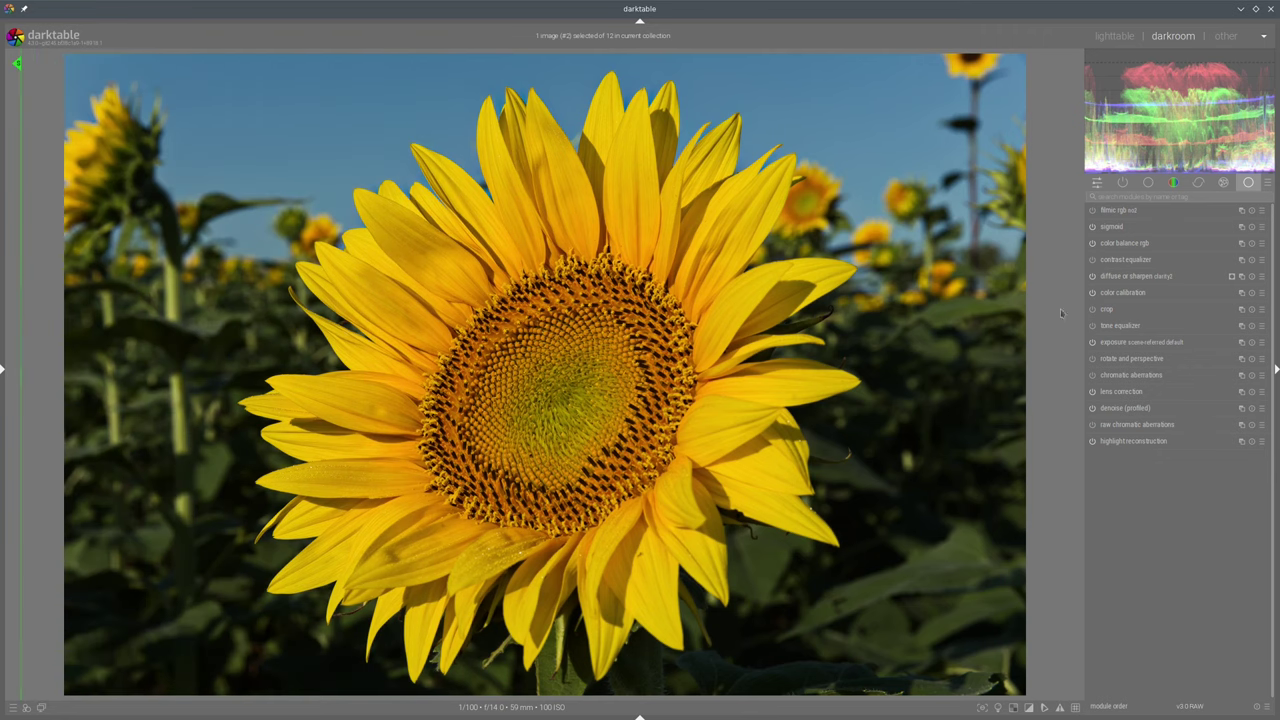
Auto-fit the tone equalizer's mask exposure, lift its curve between about -6 and -3 EV, and lower the brightest tones slightly
{"action": "left_click", "coordinate": [1115, 326]}
{"action": "left_click", "coordinate": [1235, 342]}
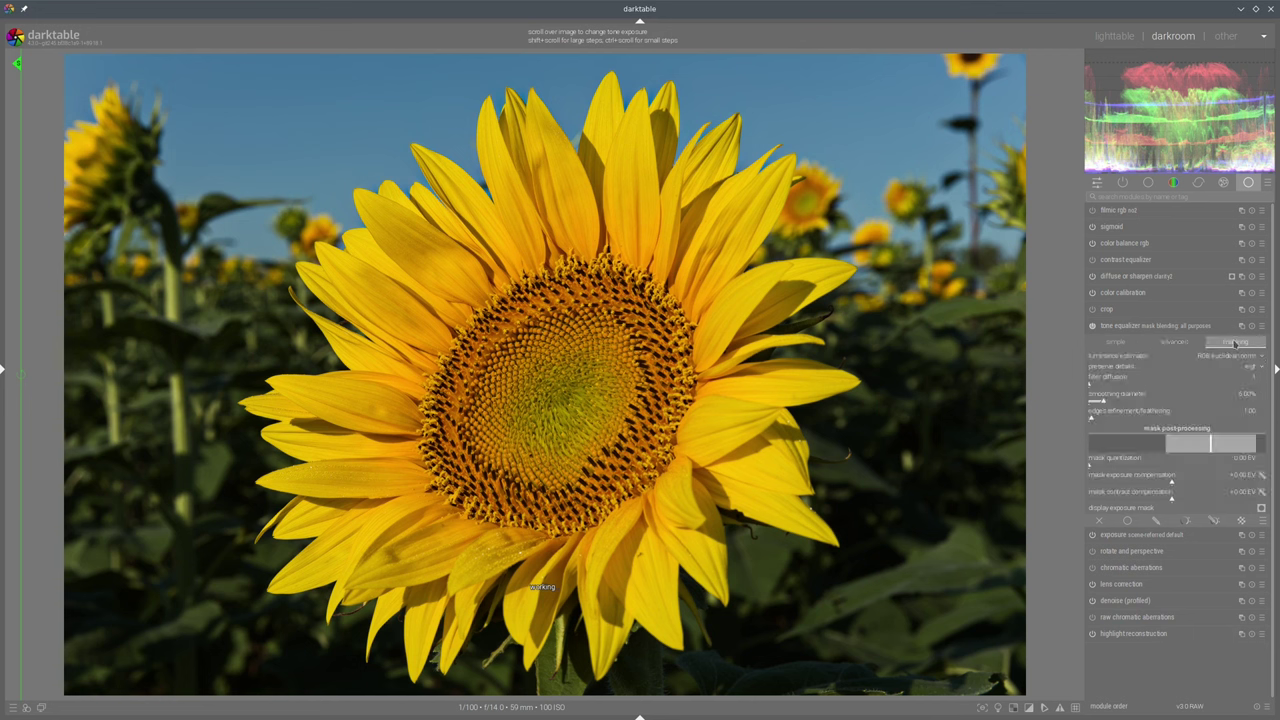
{"action": "left_click", "coordinate": [1262, 475]}
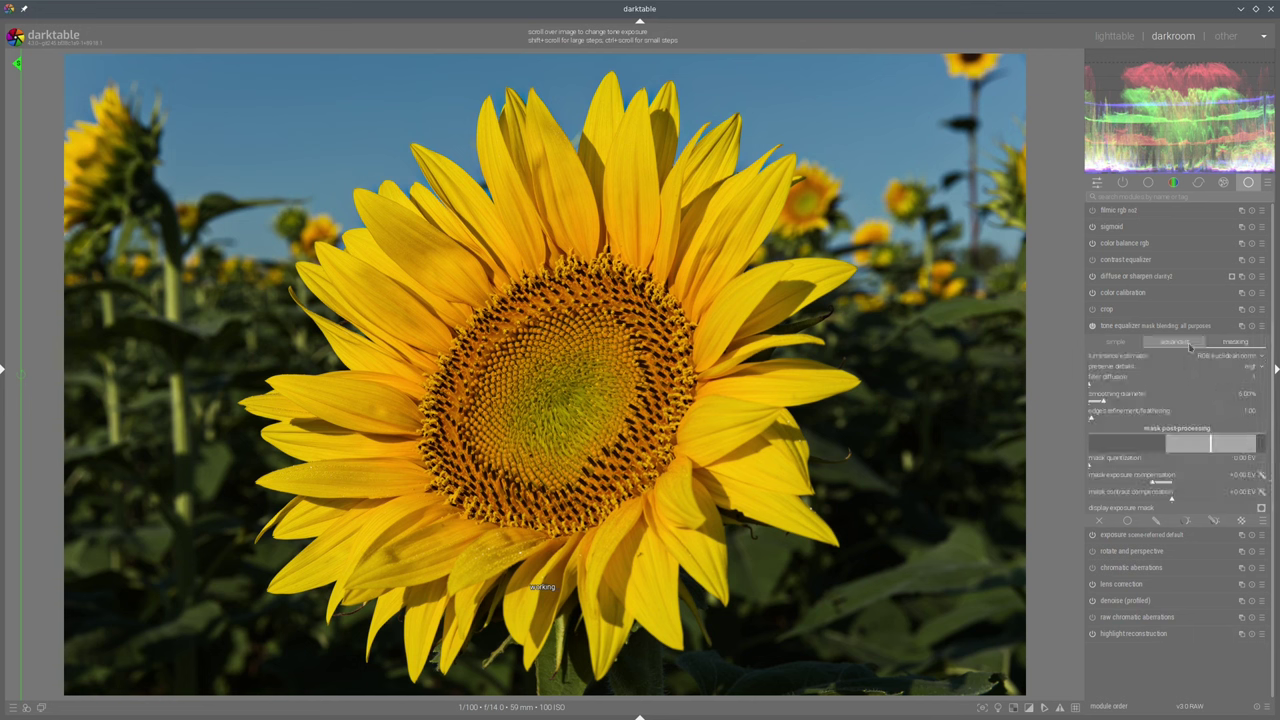
{"action": "left_click", "coordinate": [1174, 342]}
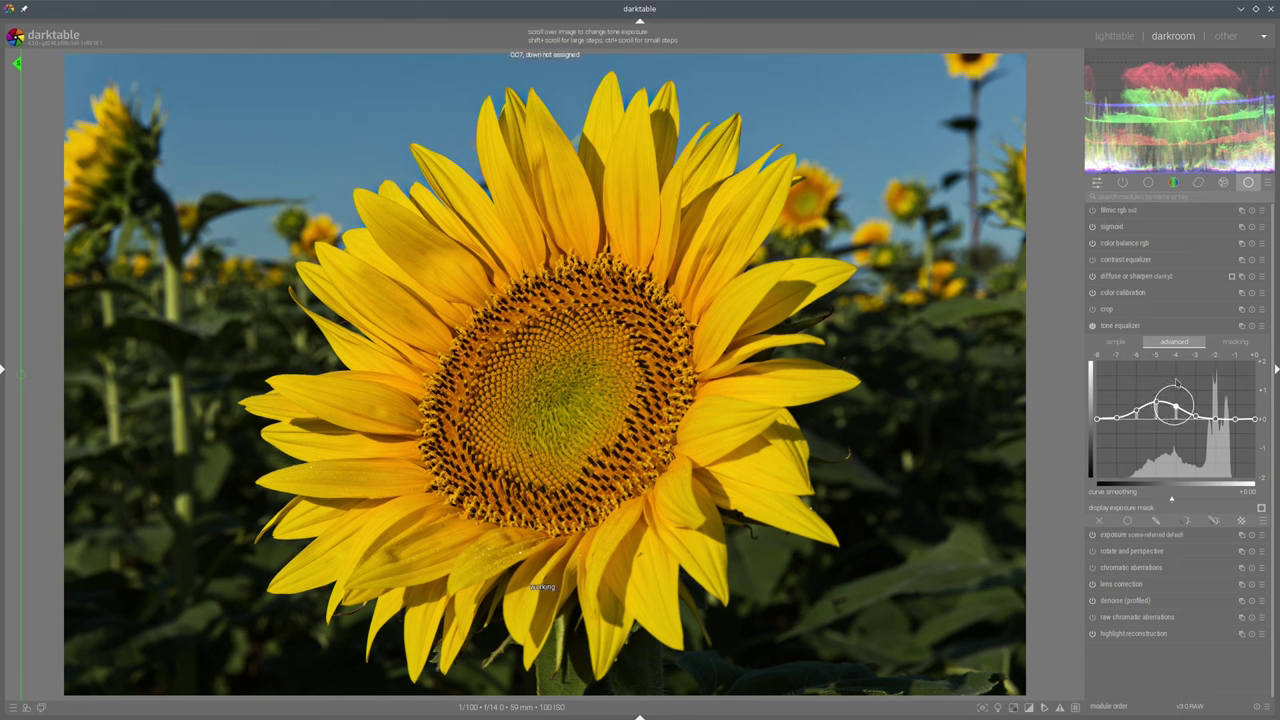
{"action": "scroll", "coordinate": [1183, 374], "scroll_direction": "up", "scroll_amount": 2}
{"action": "scroll", "coordinate": [1186, 373], "scroll_direction": "up", "scroll_amount": 3}
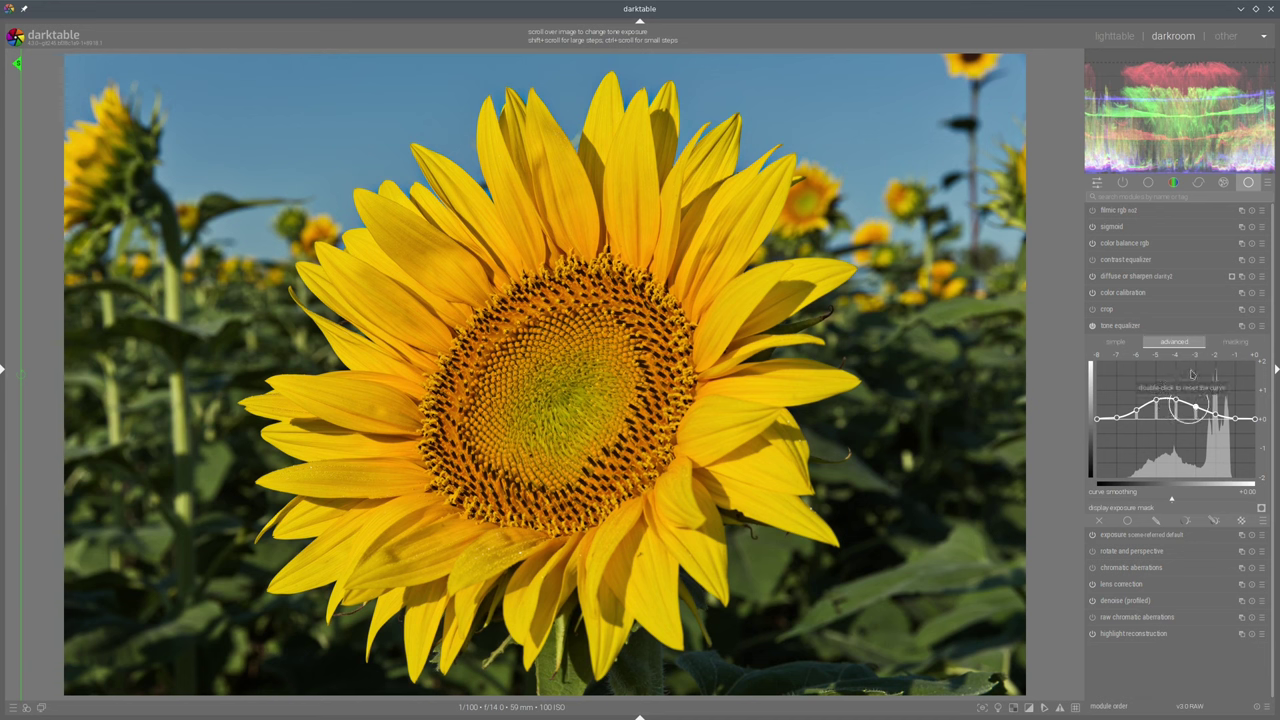
{"action": "scroll", "coordinate": [1240, 388], "scroll_direction": "down", "scroll_amount": 1}
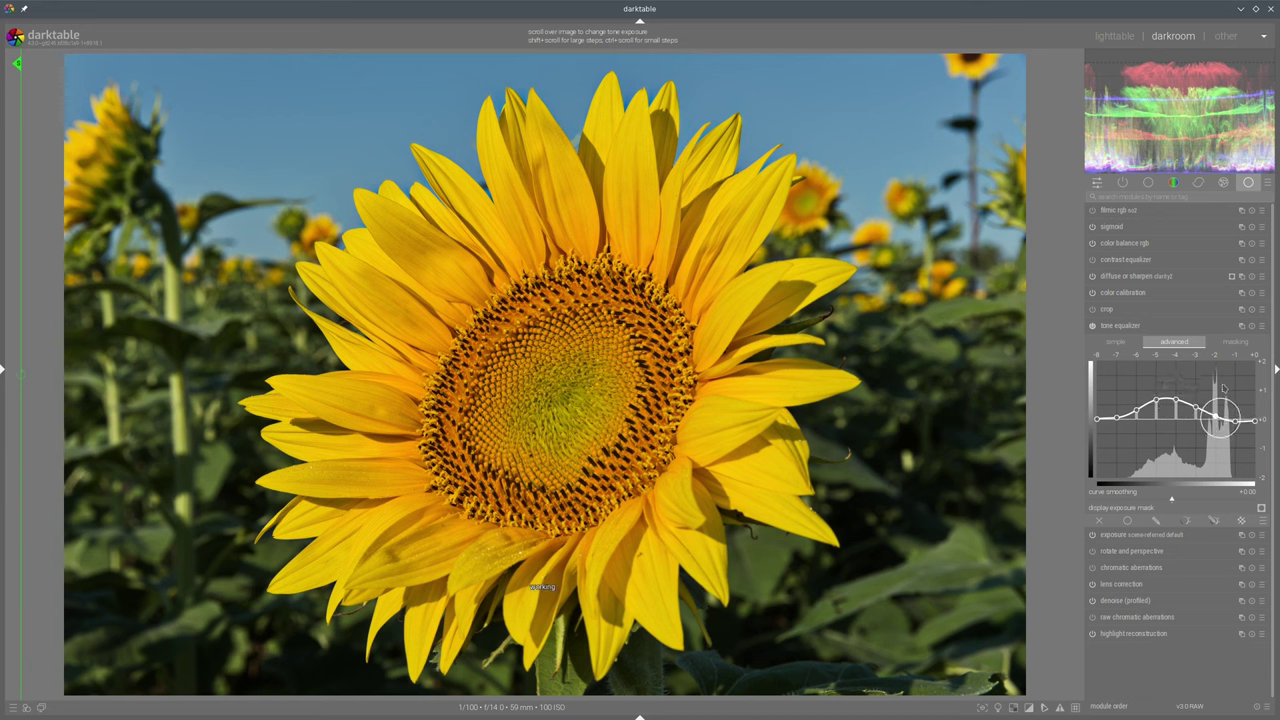
{"action": "left_click", "coordinate": [1143, 326]}
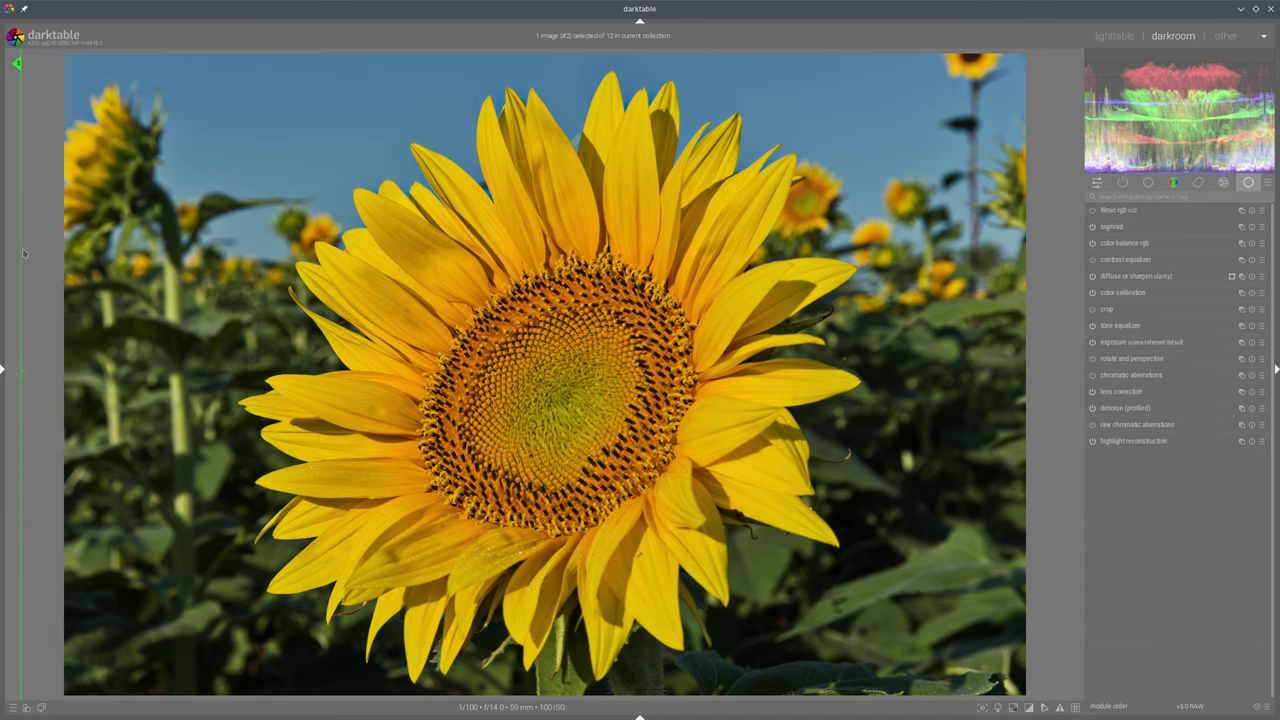
Sweep the snapshot divider across the sunflower photo to compare the tone equalizer result with the stored version
{"action": "left_click_drag", "start_coordinate": [21, 316], "coordinate": [65, 195]}
{"action": "left_click_drag", "start_coordinate": [152, 190], "coordinate": [105, 205]}
{"action": "left_click_drag", "start_coordinate": [722, 222], "coordinate": [90, 222]}
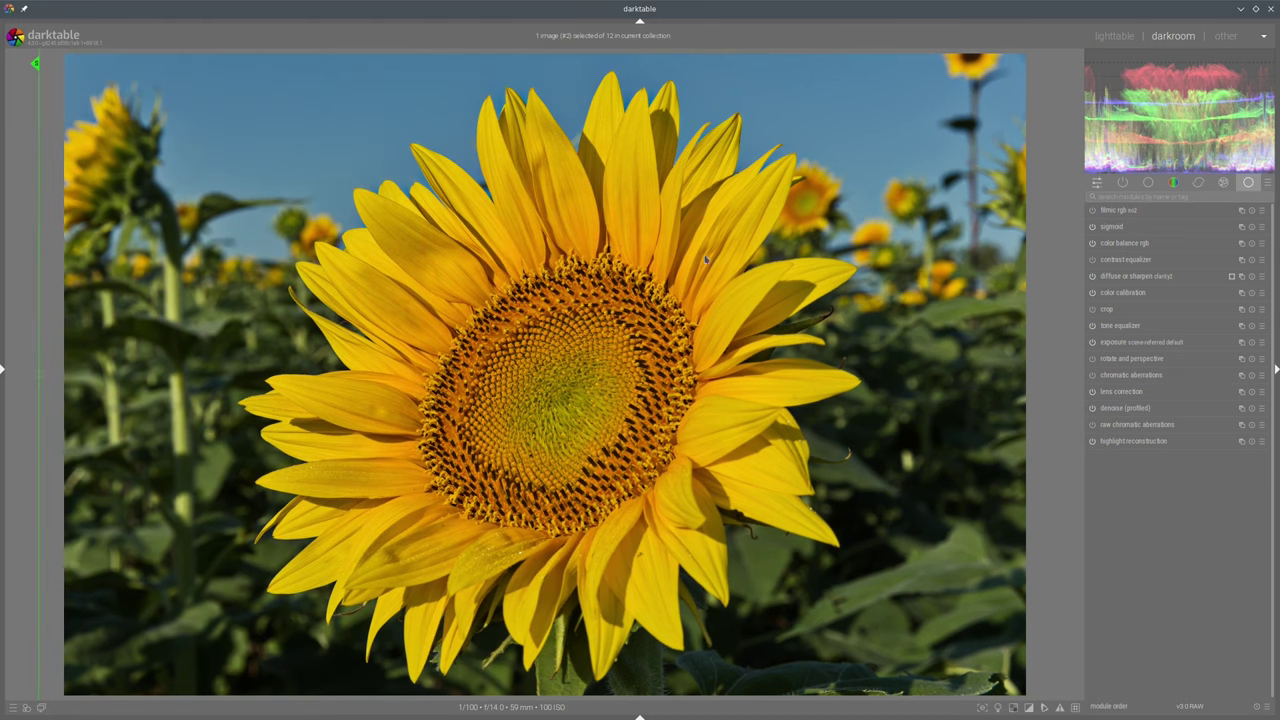
Set sigmoid's skew to about +0.18 and compare the result with the snapshot
{"action": "left_click", "coordinate": [1108, 227]}
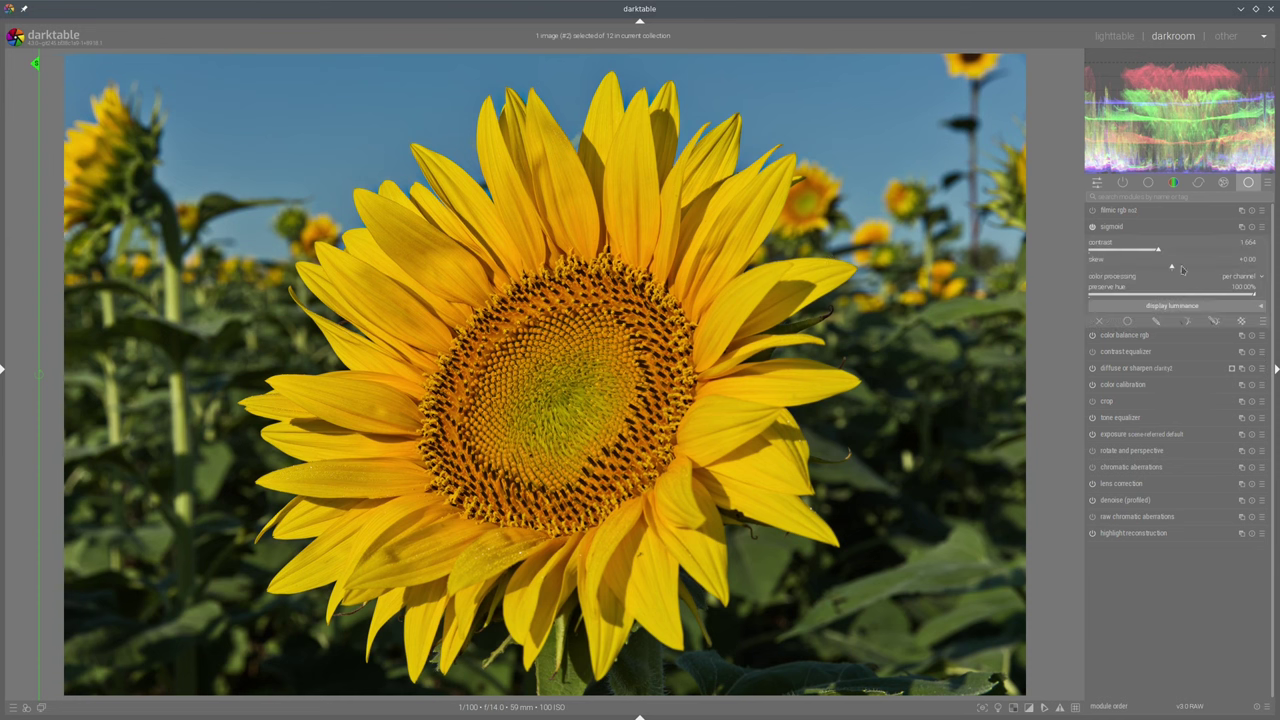
{"action": "left_click", "coordinate": [1181, 268]}
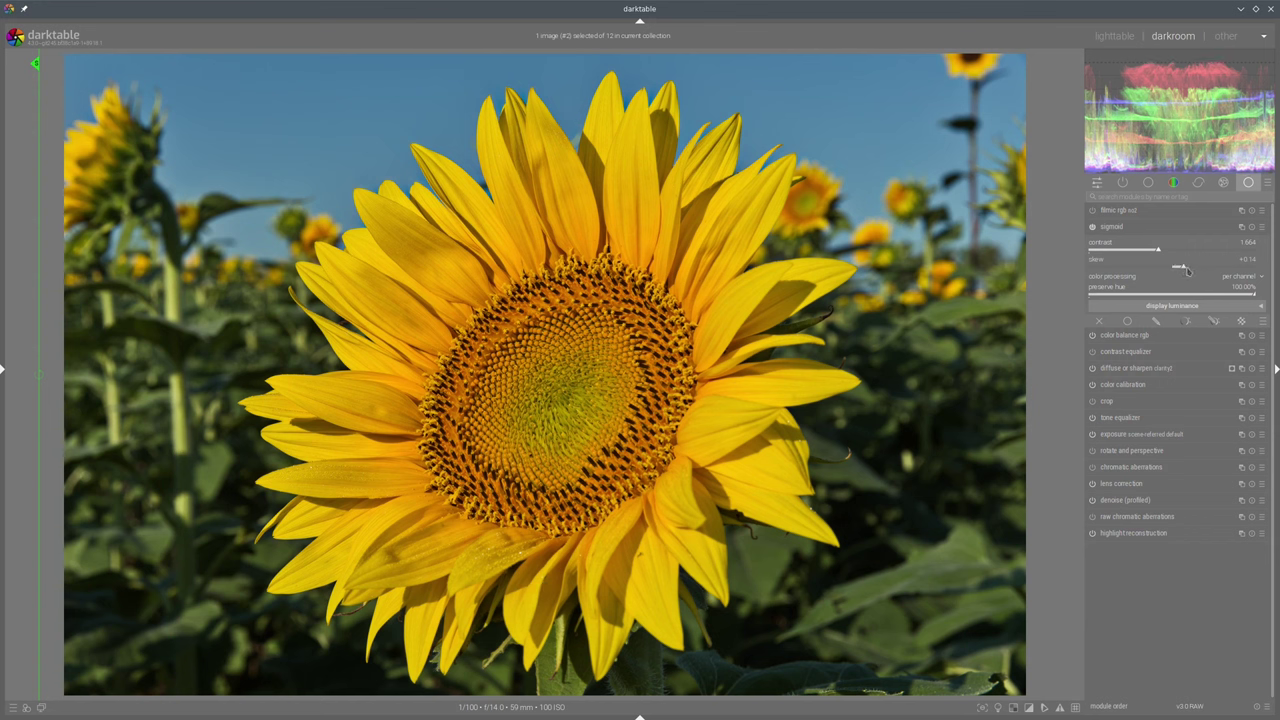
{"action": "left_click", "coordinate": [1185, 268]}
{"action": "left_click", "coordinate": [1184, 268]}
{"action": "left_click_drag", "start_coordinate": [39, 276], "coordinate": [45, 220]}
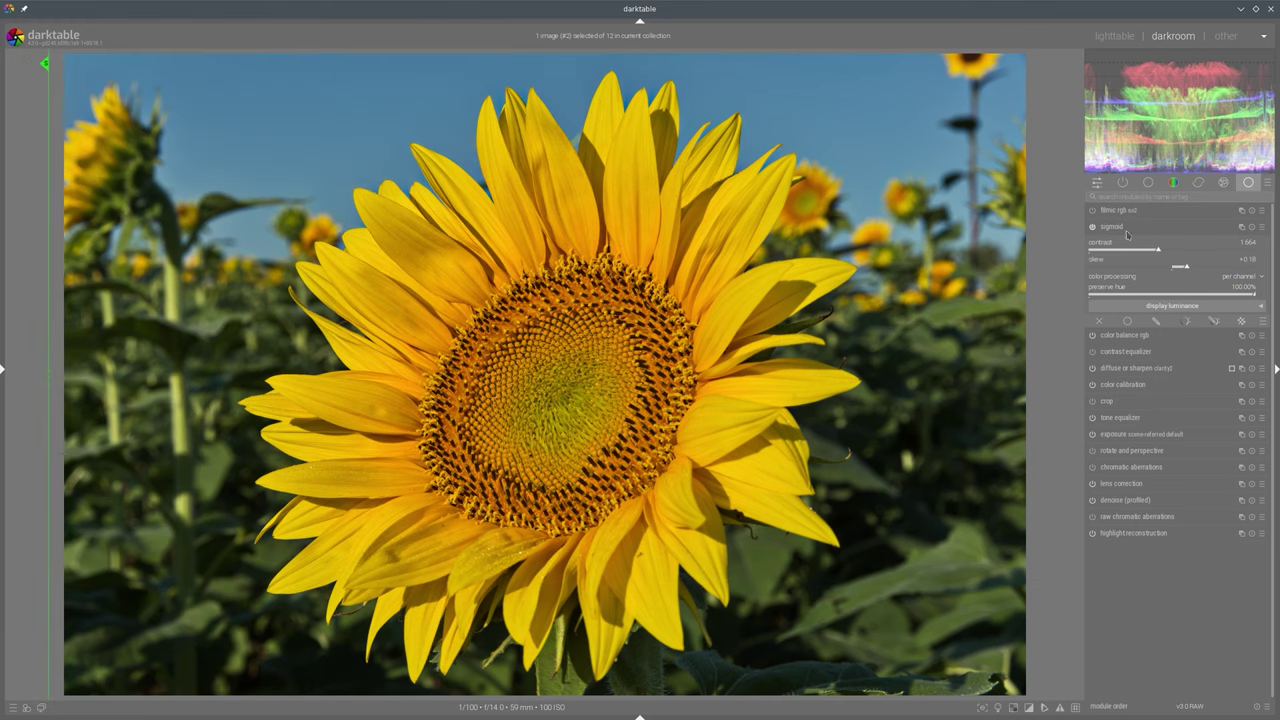
{"action": "left_click", "coordinate": [1128, 228]}
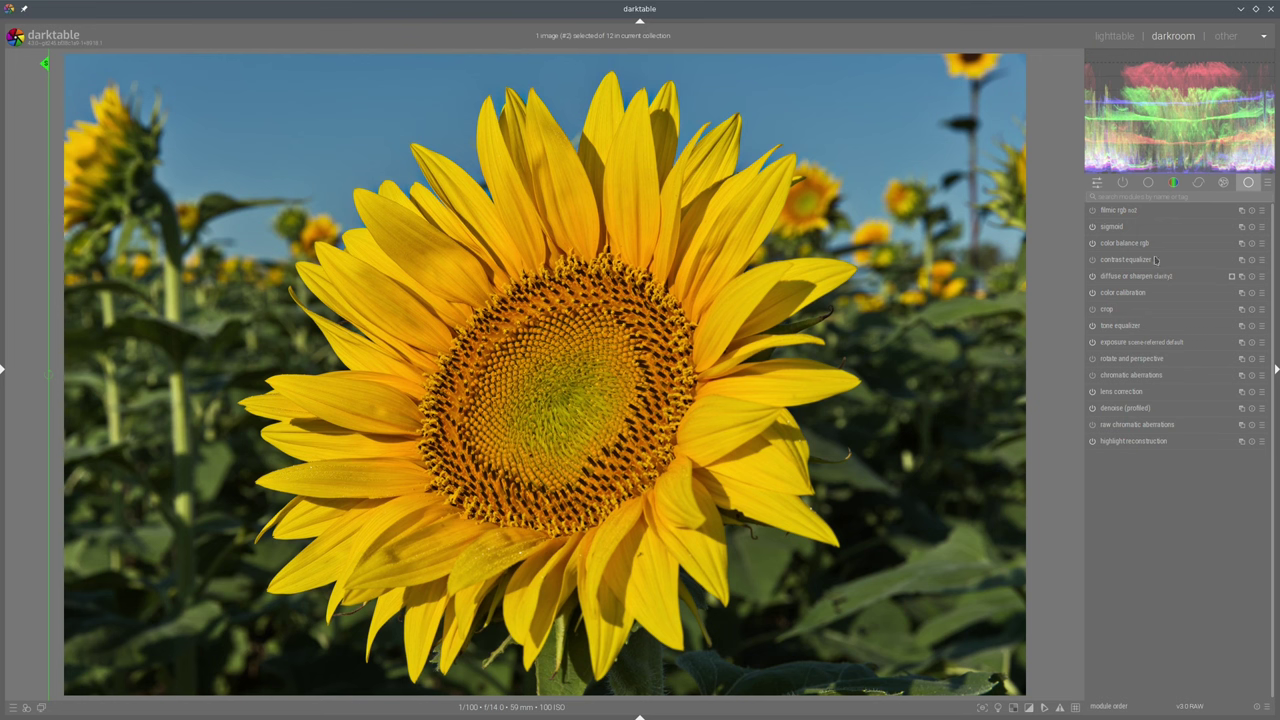
Add a second color balance rgb instance and enable its drawn and parametric mask
{"action": "right_click", "coordinate": [1241, 244]}
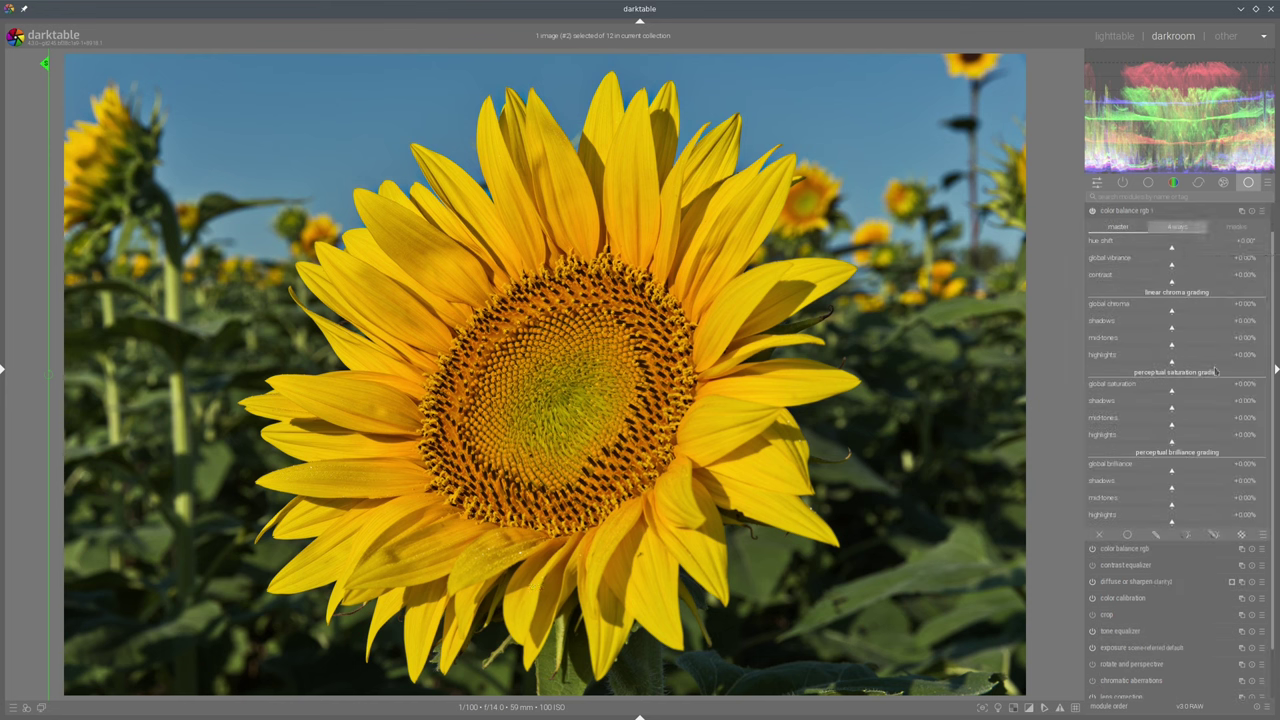
{"action": "left_click", "coordinate": [1214, 535]}
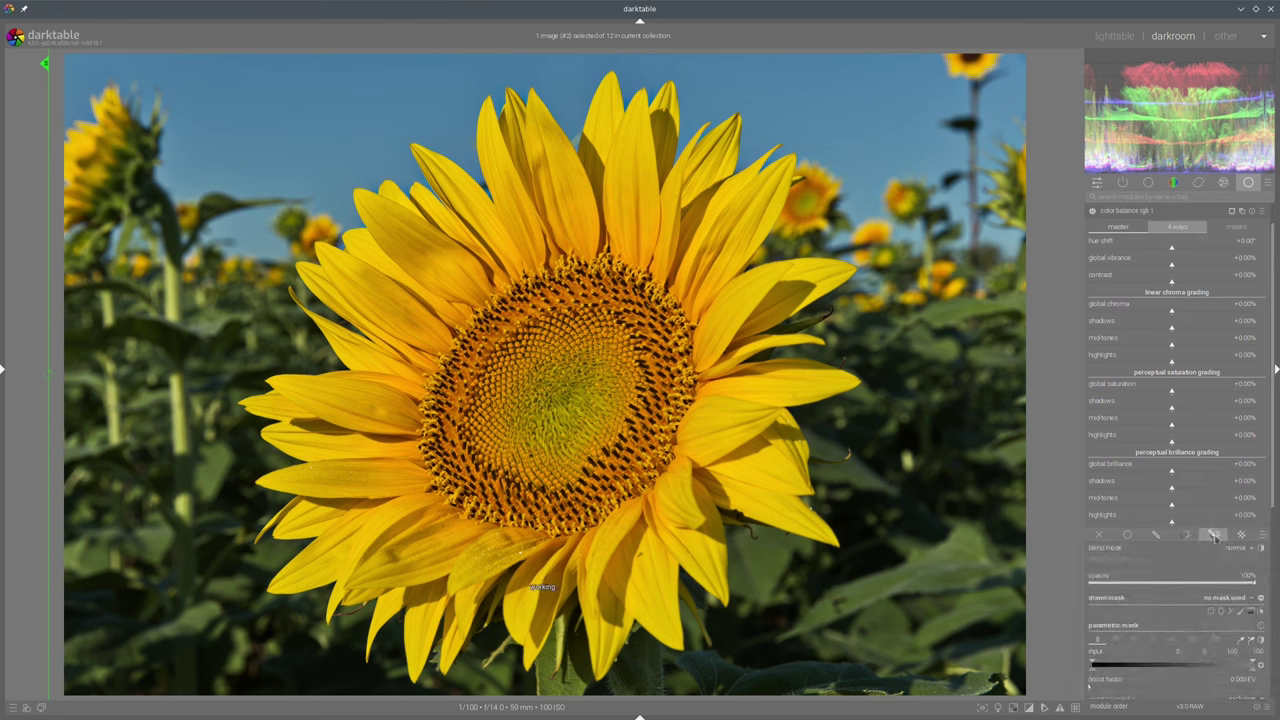
{"action": "scroll", "coordinate": [1215, 512], "scroll_direction": "down", "scroll_amount": 3}
{"action": "left_click", "coordinate": [1214, 489]}
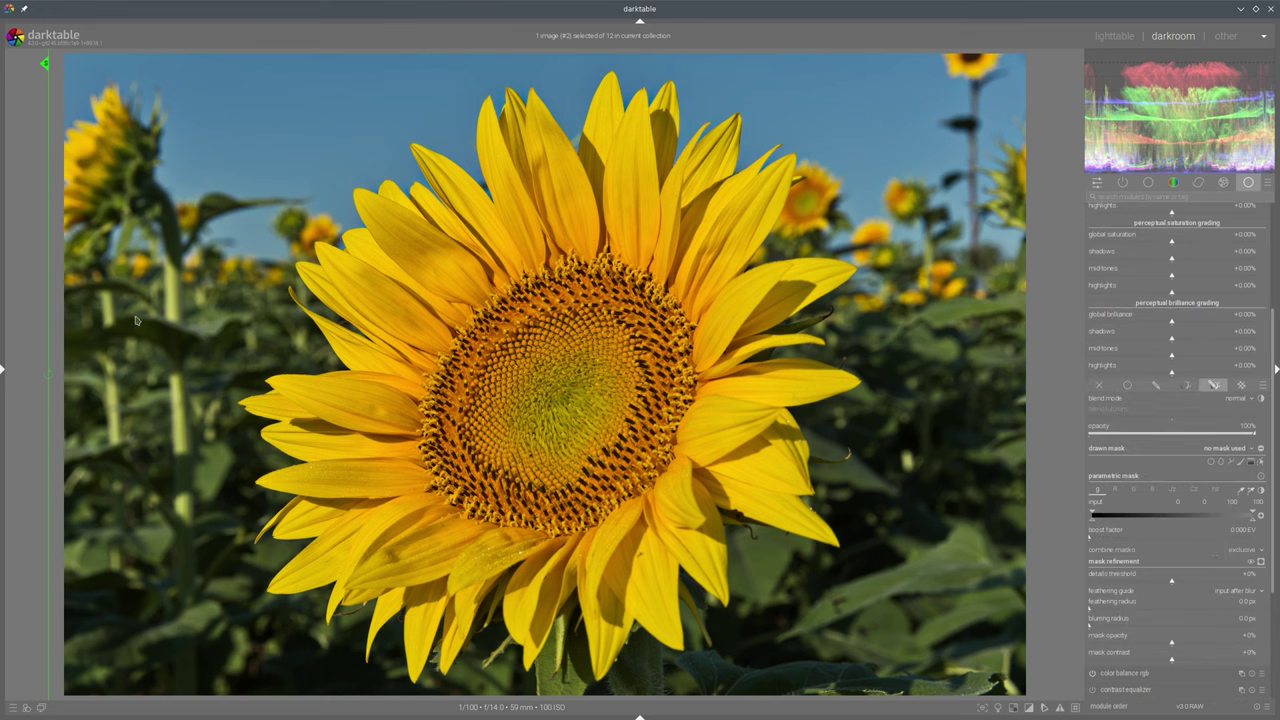
{"action": "key", "text": "ctrl+shift+l"}
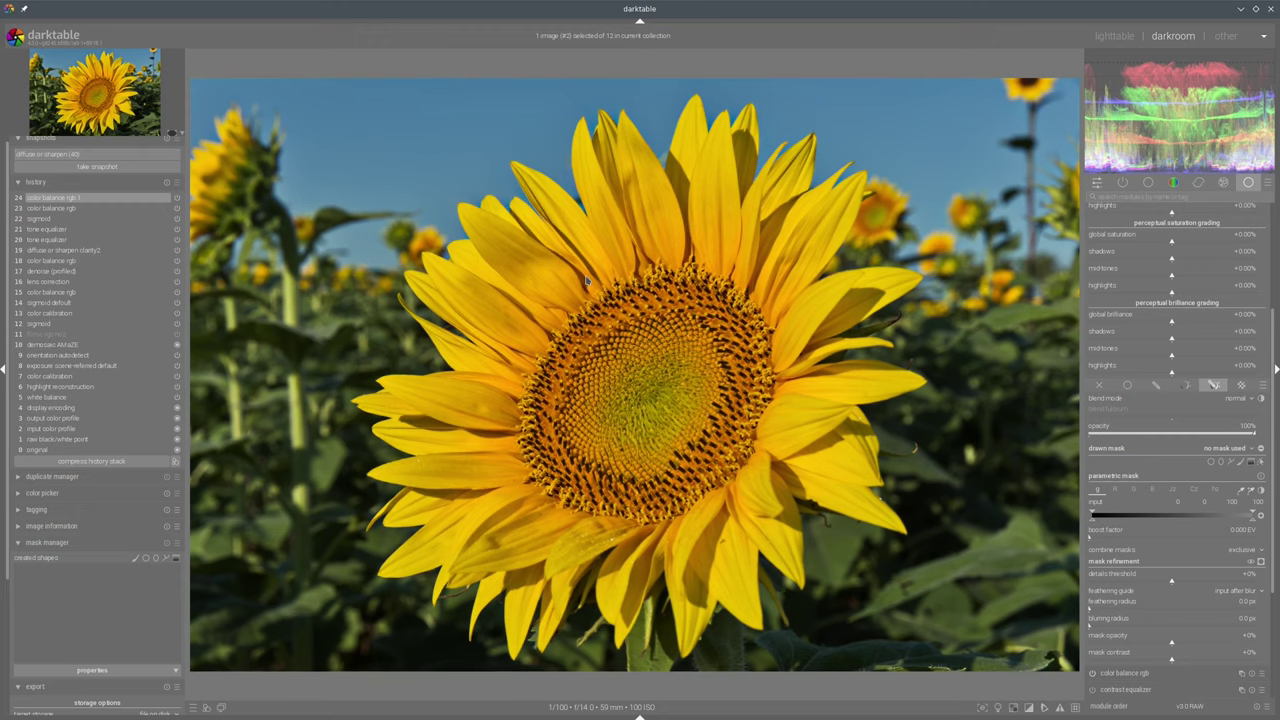
{"action": "key", "text": "ctrl+shift+l"}
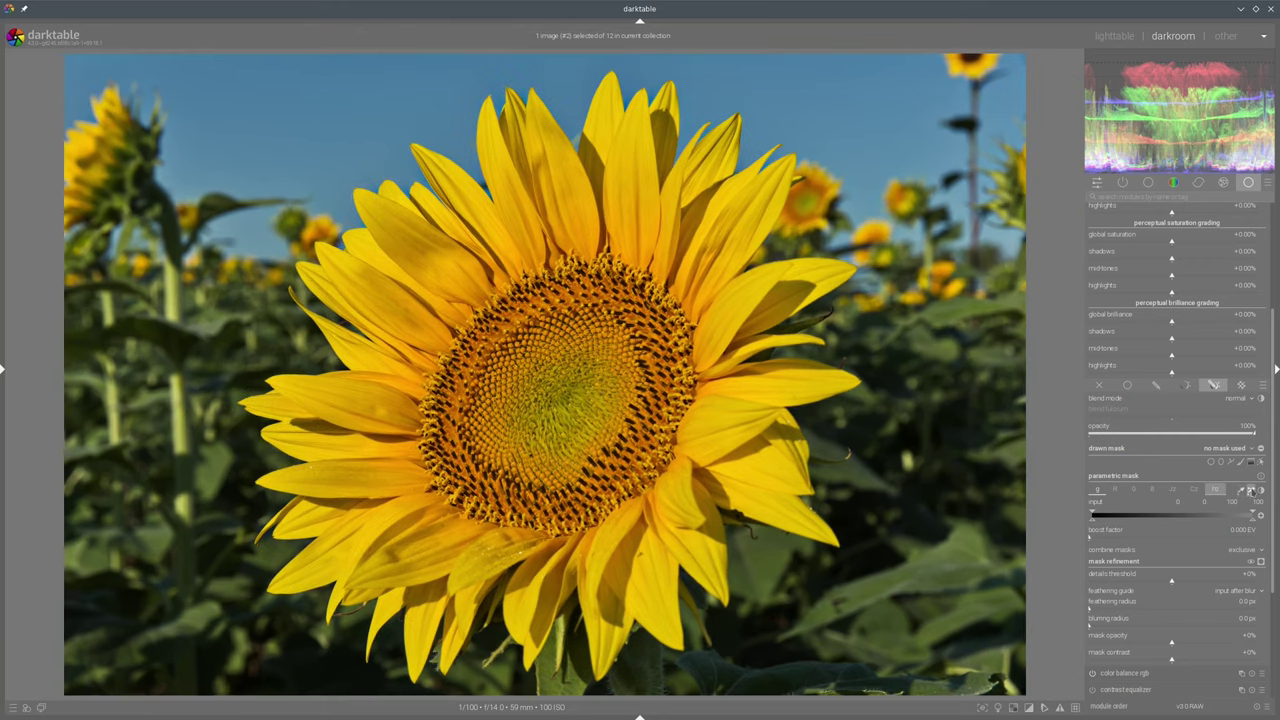
{"action": "left_click", "coordinate": [1251, 490]}
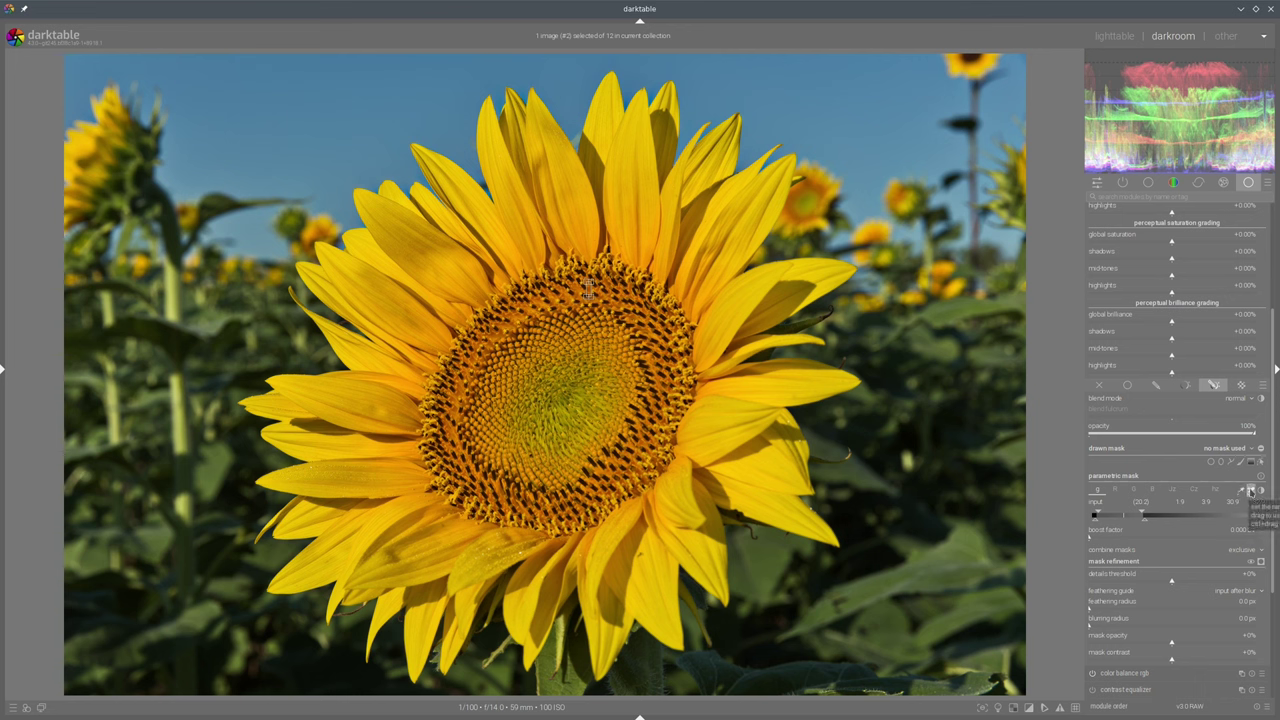
{"action": "left_click", "coordinate": [1250, 490]}
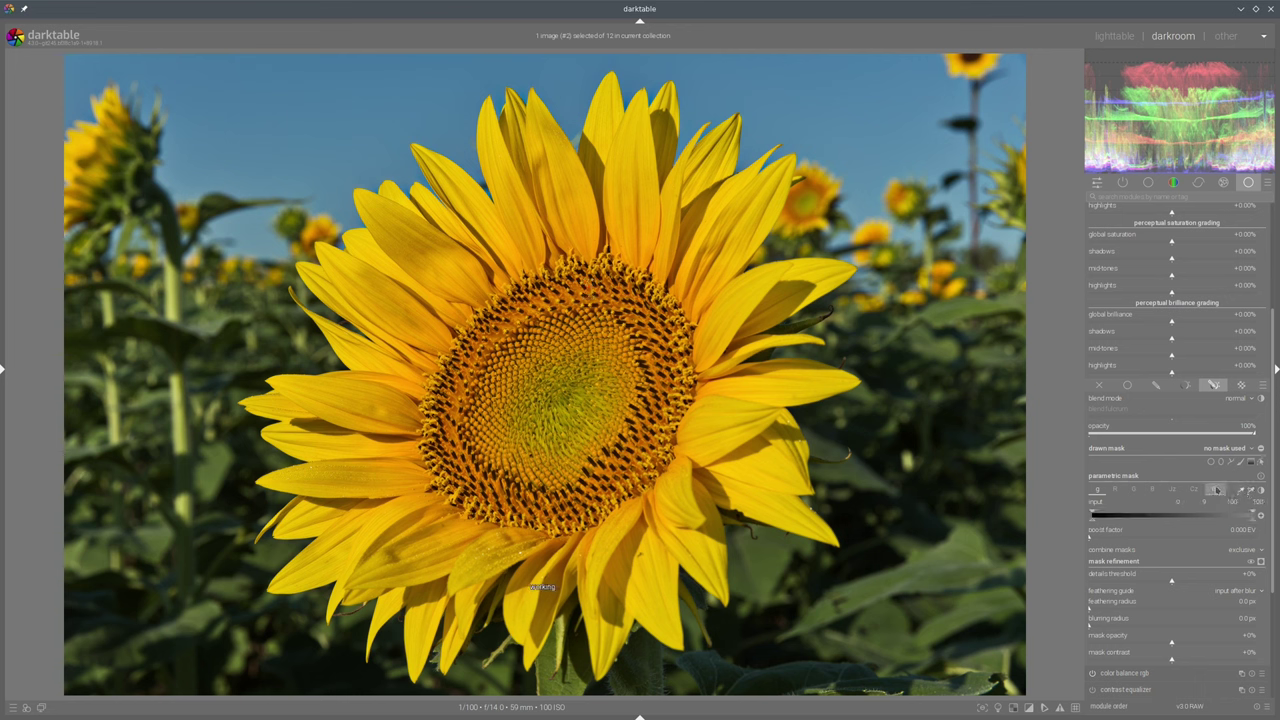
Mask the flower disc by its sampled orange hue range, with a feathering radius of about 52.4 px and mask contrast of about +19%
{"action": "left_click", "coordinate": [1216, 490]}
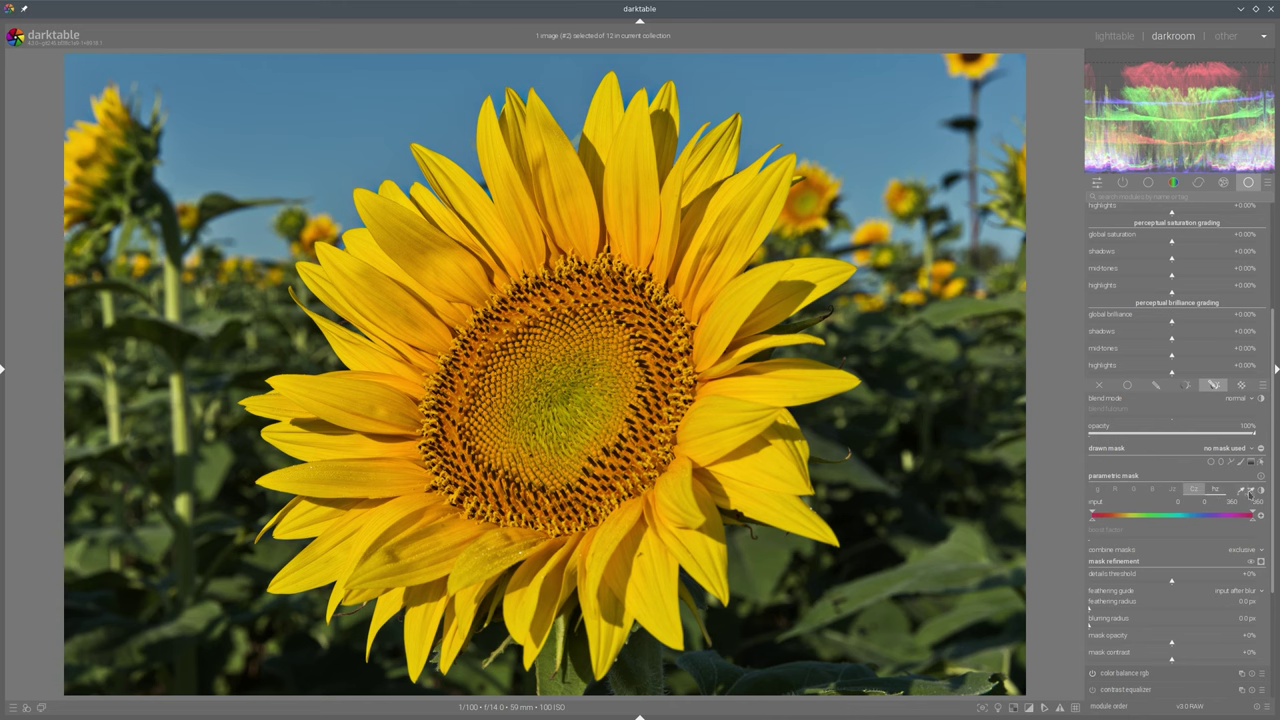
{"action": "left_click", "coordinate": [1250, 491]}
{"action": "left_click", "coordinate": [1260, 561]}
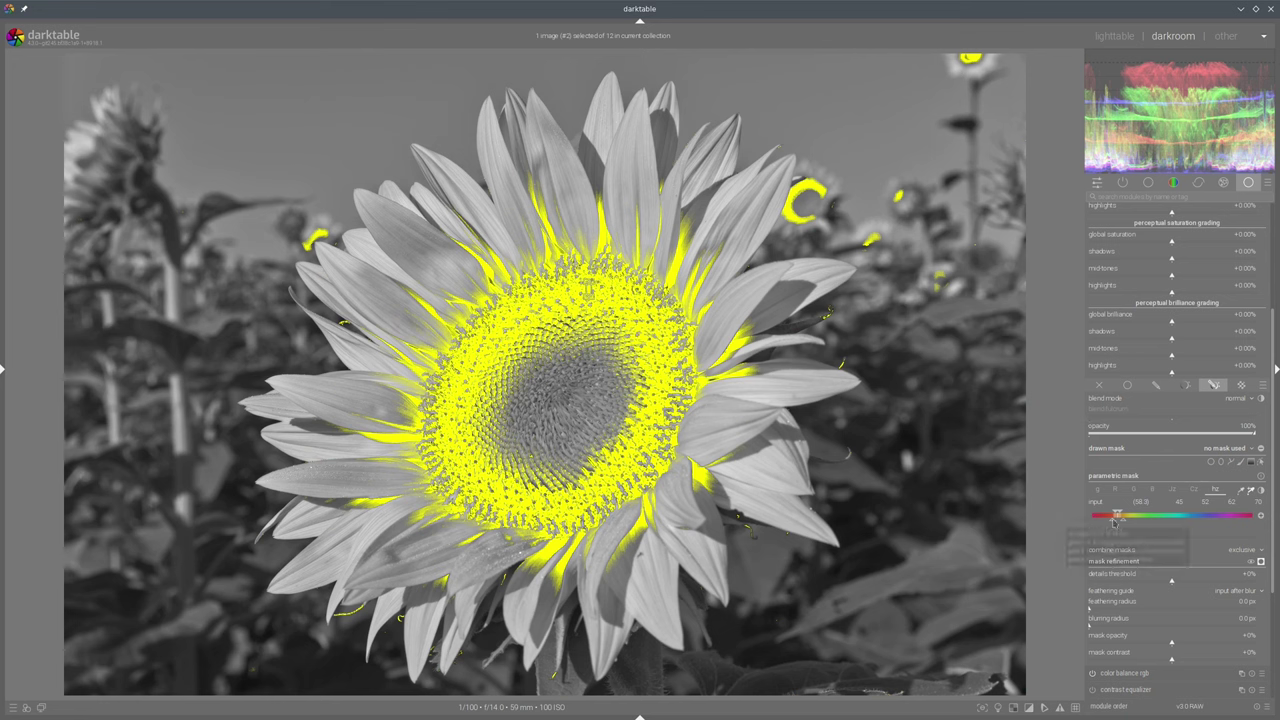
{"action": "scroll", "coordinate": [1122, 522], "scroll_direction": "up", "scroll_amount": 1}
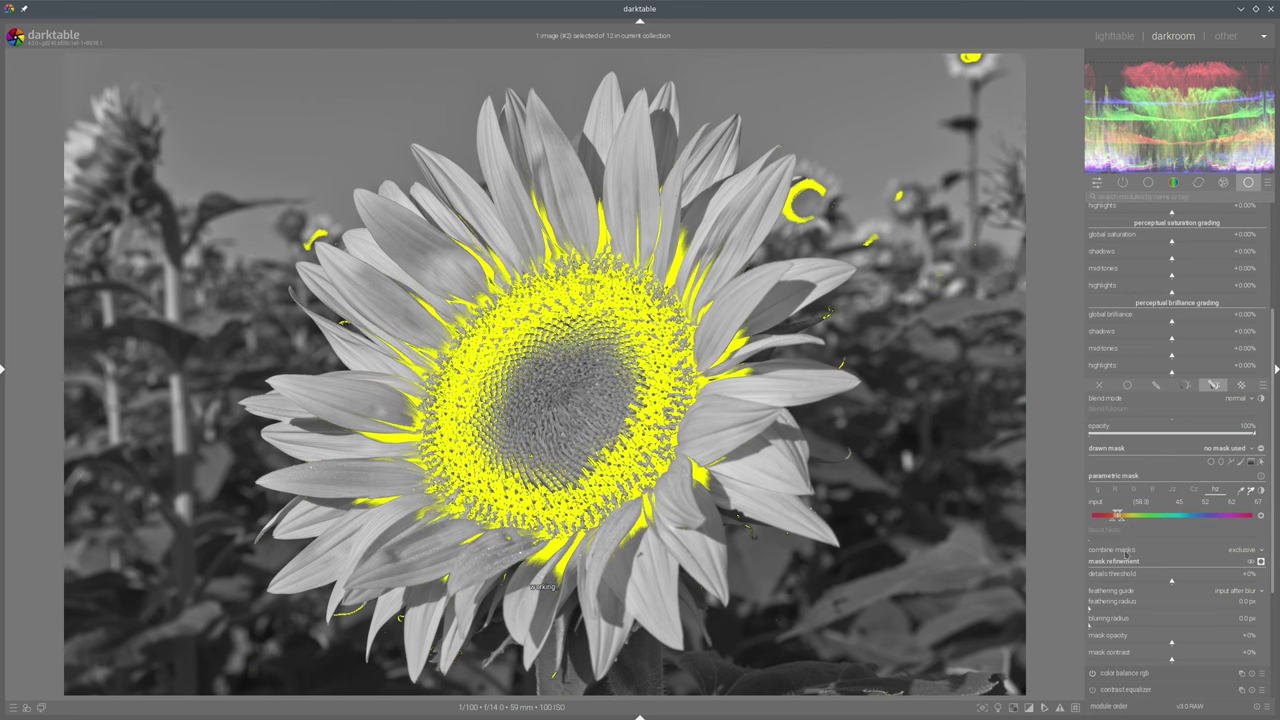
{"action": "left_click", "coordinate": [1138, 608]}
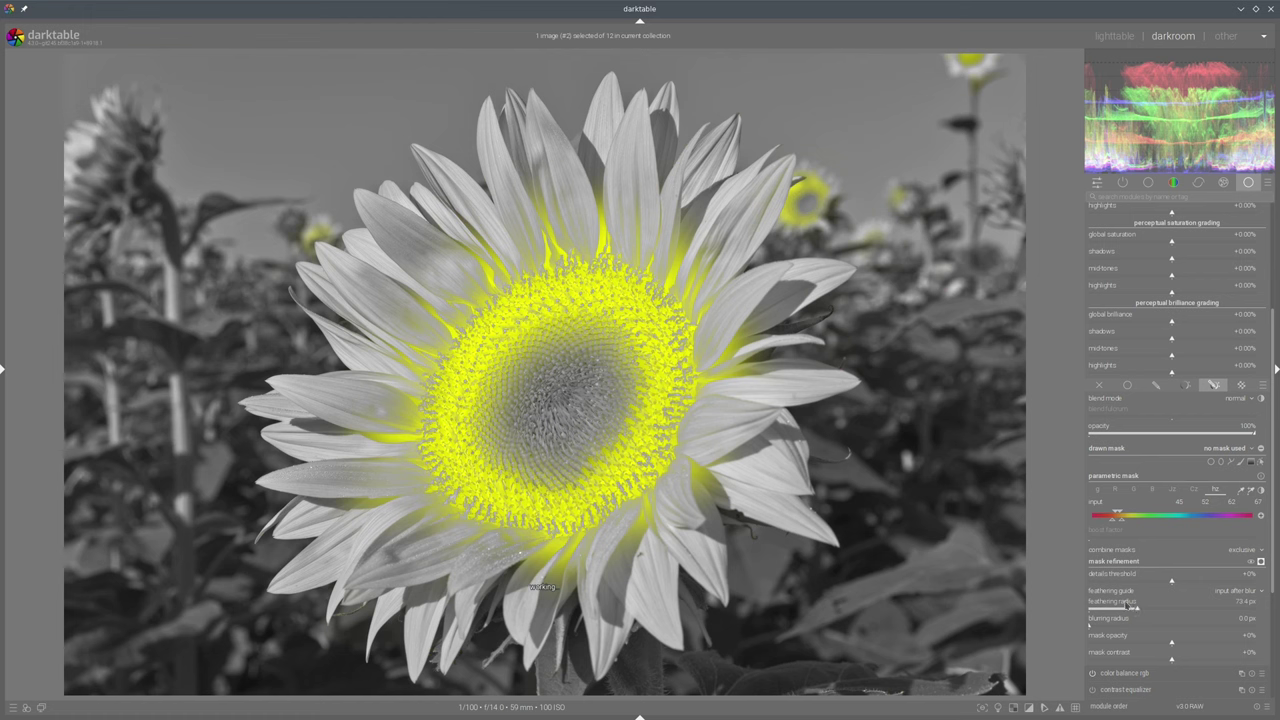
{"action": "left_click", "coordinate": [1185, 660]}
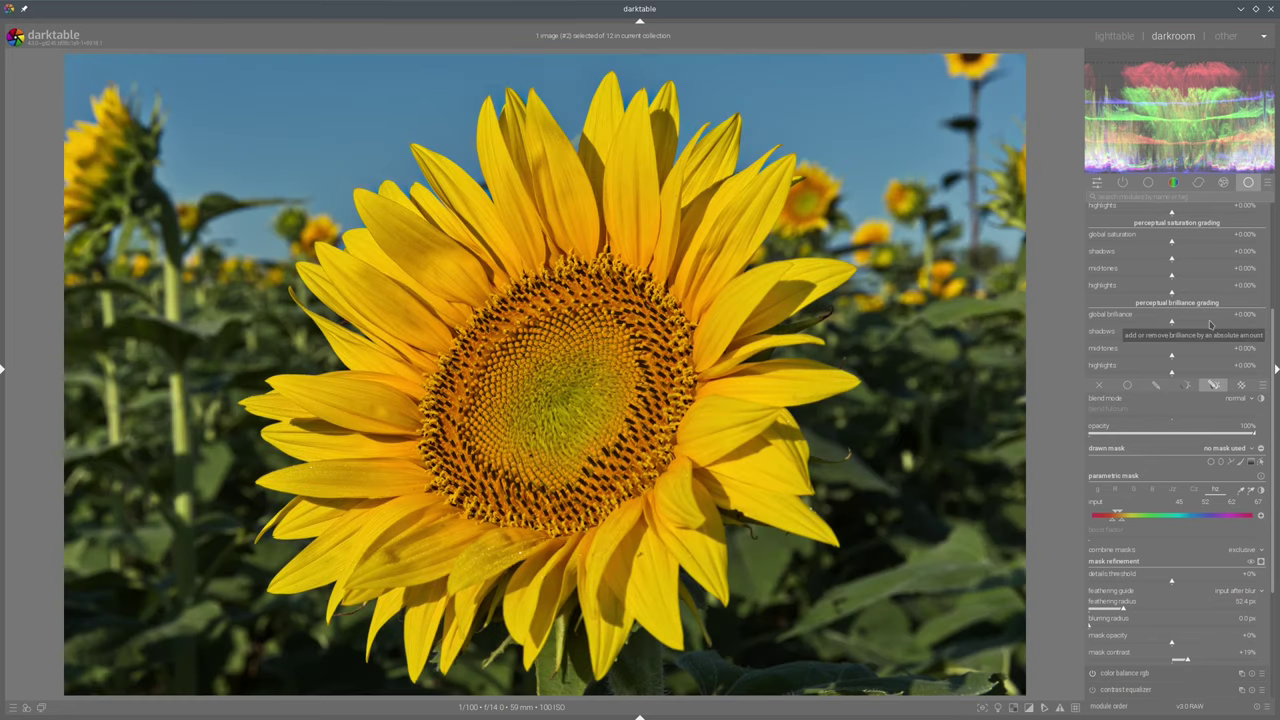
Warm the masked disc with orange chroma in highlights gain at about 57° hue and with reddish-orange chroma in power
{"action": "scroll", "coordinate": [1172, 240], "scroll_direction": "up", "scroll_amount": 3}
{"action": "left_click", "coordinate": [1176, 227]}
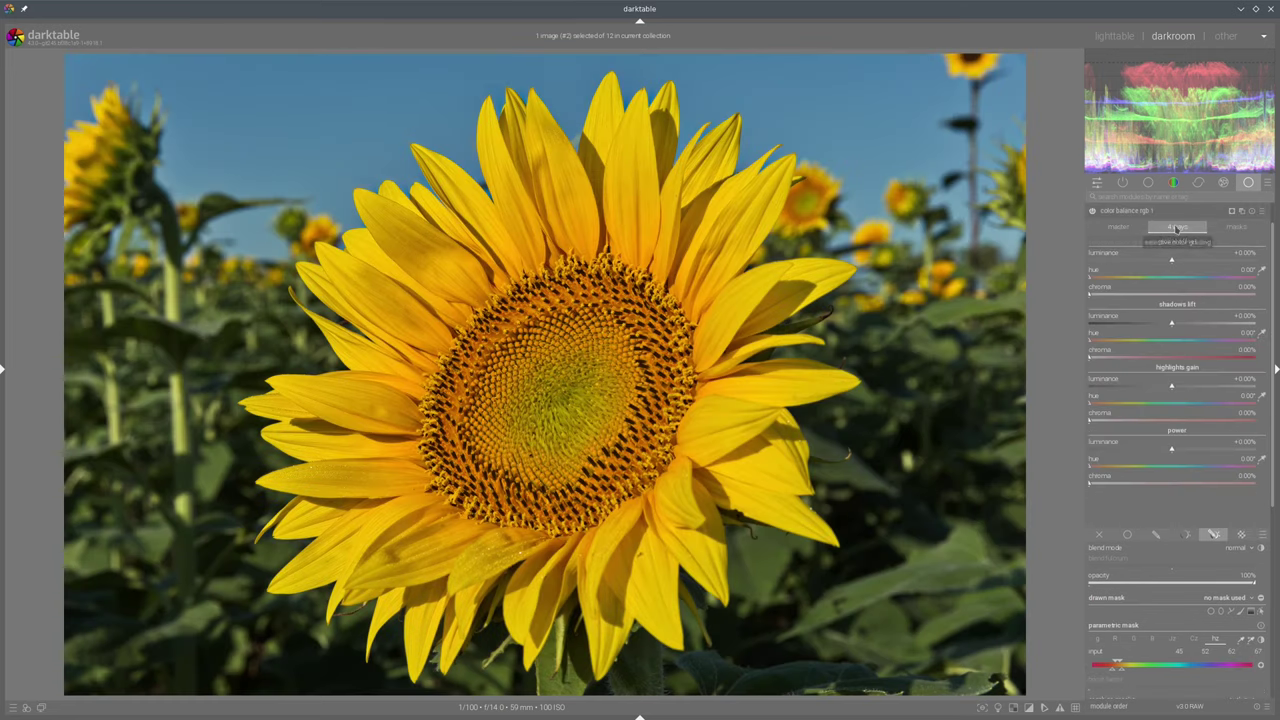
{"action": "left_click", "coordinate": [1115, 404]}
{"action": "left_click", "coordinate": [1126, 419]}
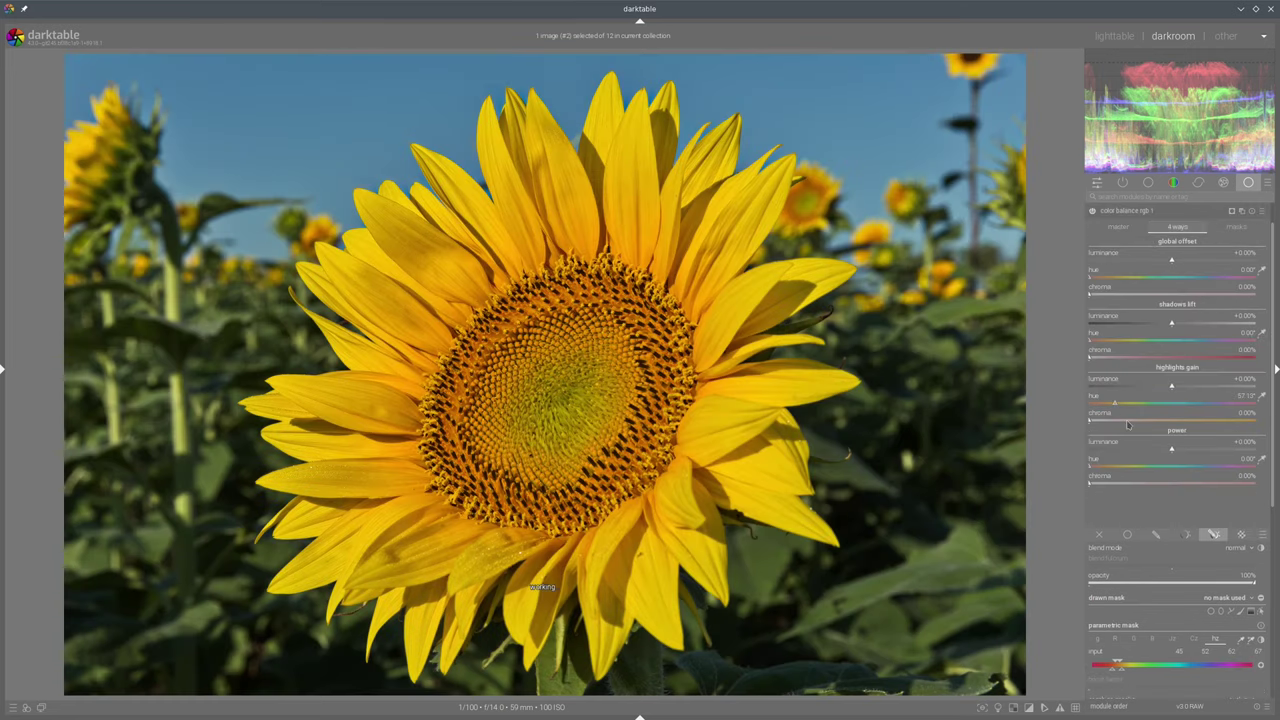
{"action": "left_click", "coordinate": [1104, 466]}
{"action": "left_click", "coordinate": [1124, 483]}
{"action": "left_click", "coordinate": [1125, 211]}
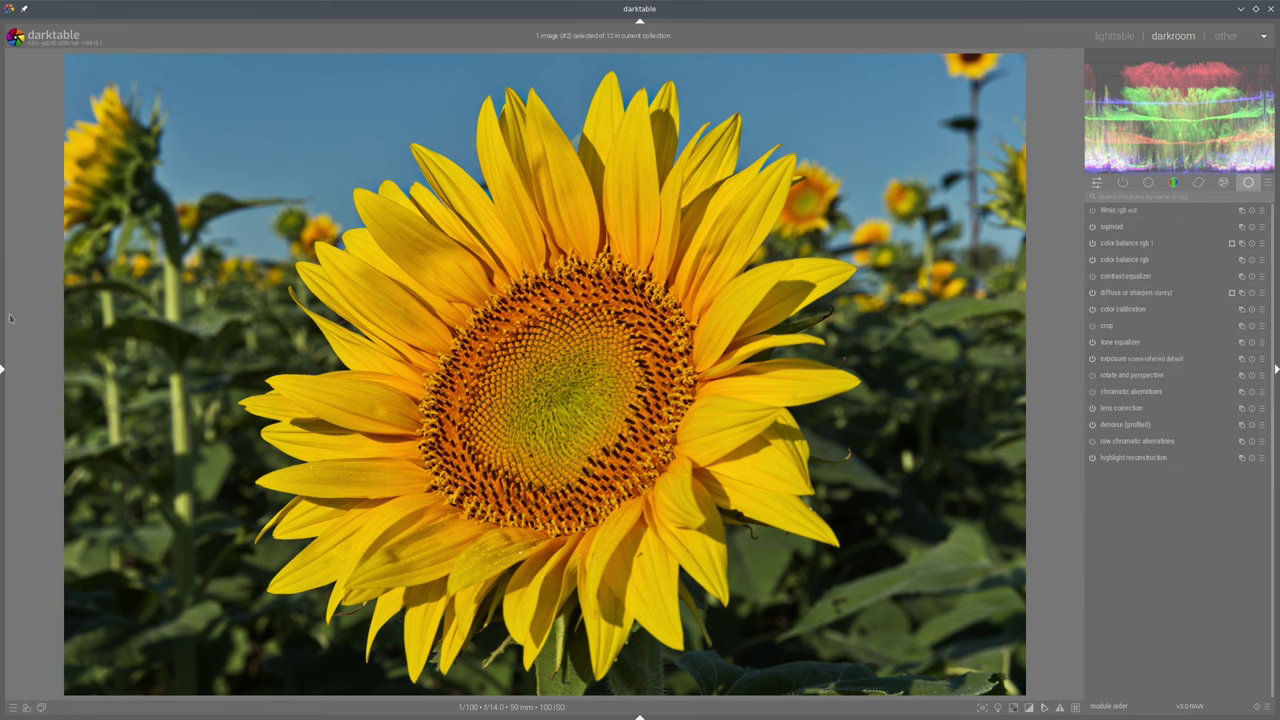
Overlay the stored snapshot and move its divider across the photo to compare the disc's color grading
{"action": "key", "text": "ctrl+shift+l"}
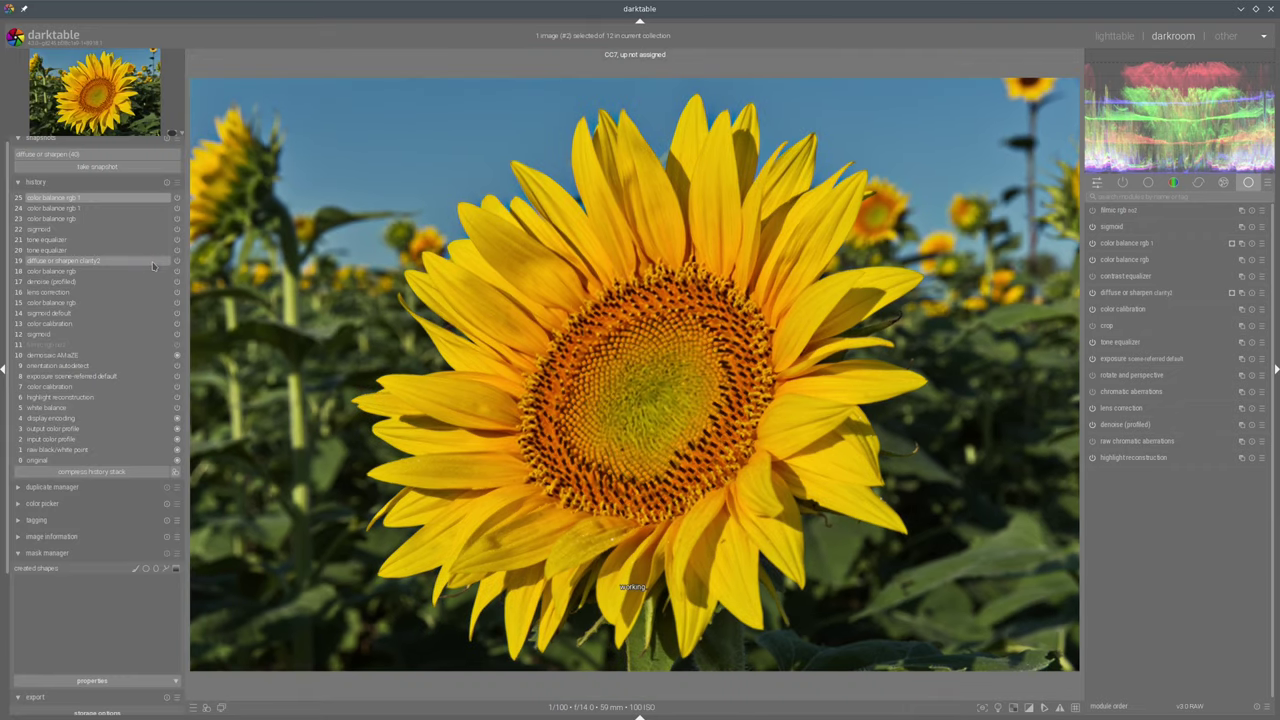
{"action": "left_click", "coordinate": [87, 156]}
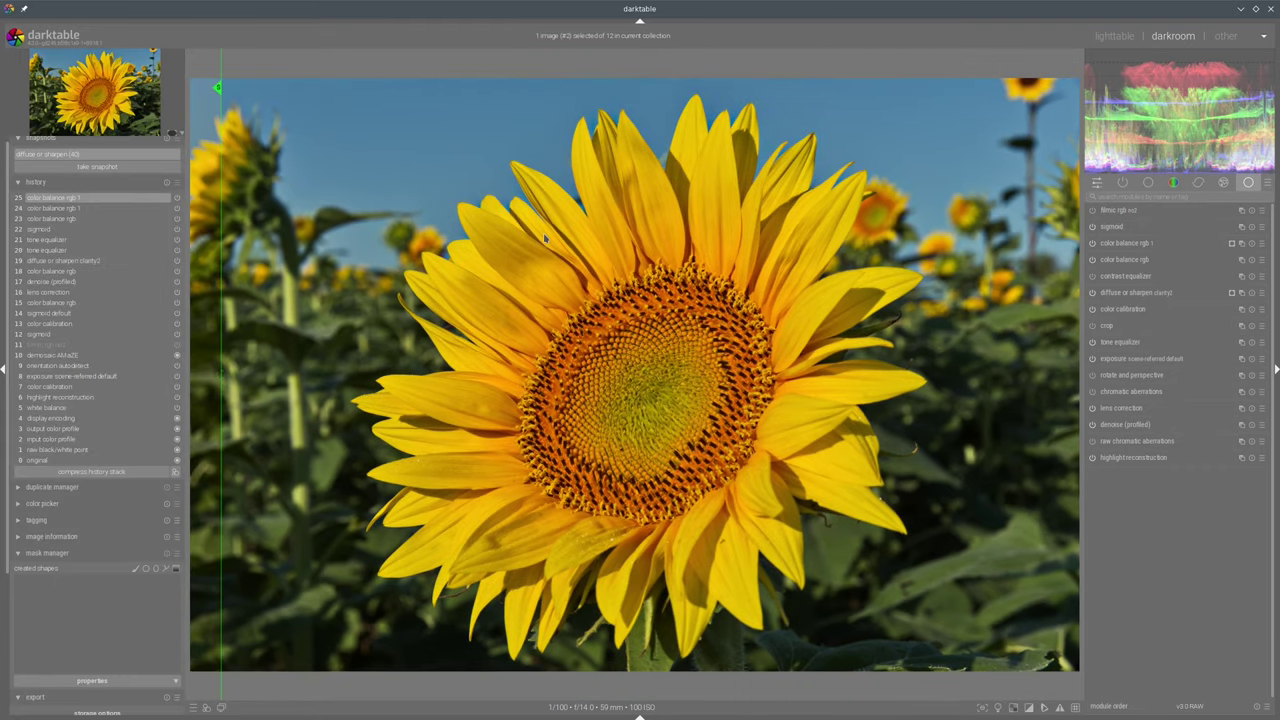
{"action": "key", "text": "ctrl+shift+l"}
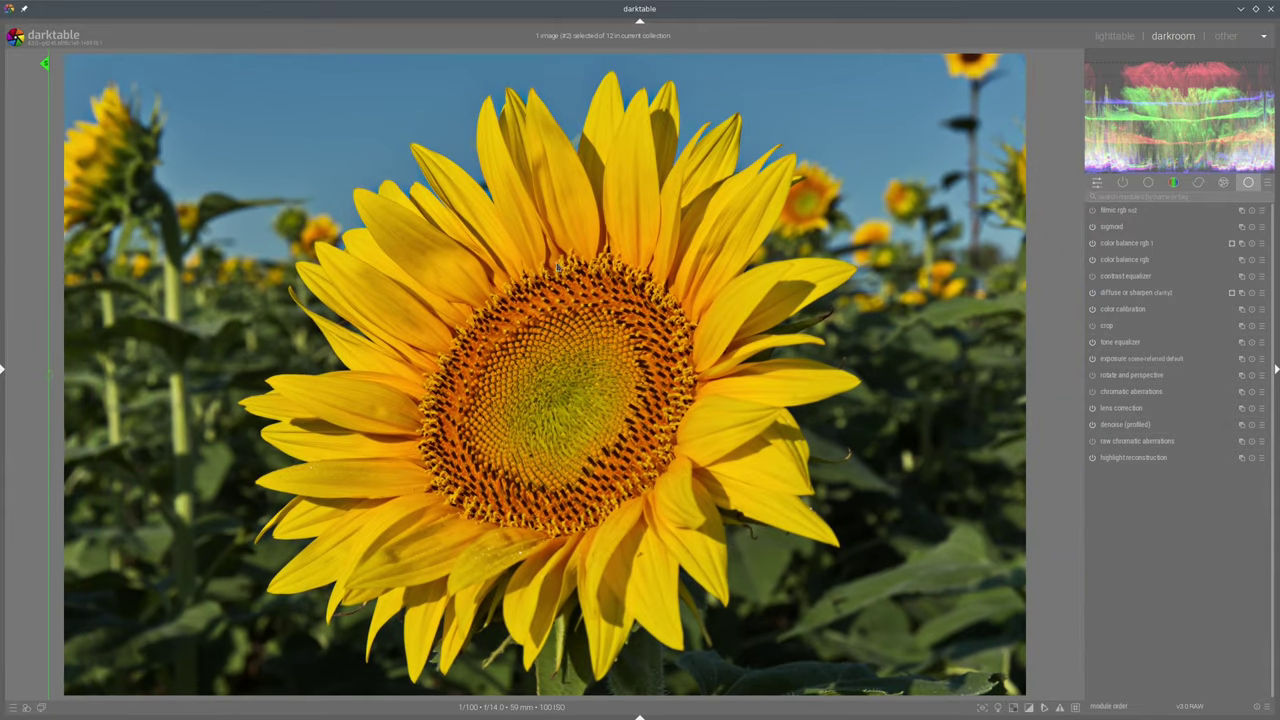
{"action": "mouse_move", "coordinate": [48, 266]}
{"action": "left_mouse_down"}
{"action": "mouse_move", "coordinate": [676, 270]}
{"action": "mouse_move", "coordinate": [1008, 388]}
{"action": "mouse_move", "coordinate": [163, 265]}
{"action": "mouse_move", "coordinate": [931, 260]}
{"action": "mouse_move", "coordinate": [85, 247]}
{"action": "mouse_move", "coordinate": [897, 255]}
{"action": "mouse_move", "coordinate": [70, 255]}
{"action": "mouse_move", "coordinate": [1000, 262]}
{"action": "mouse_move", "coordinate": [62, 265]}
{"action": "left_mouse_up"}
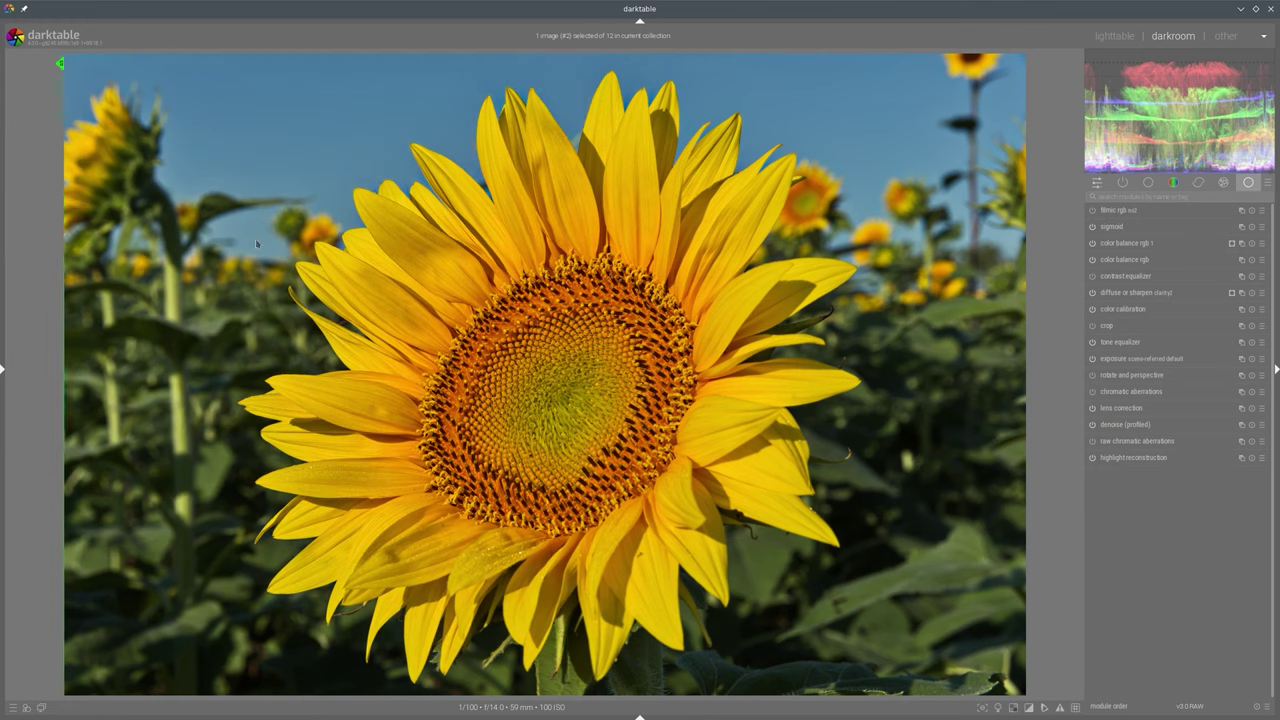
Try sigmoid's rgb ratio color processing on the sunflower and return the option to per channel
{"action": "left_click", "coordinate": [1130, 228]}
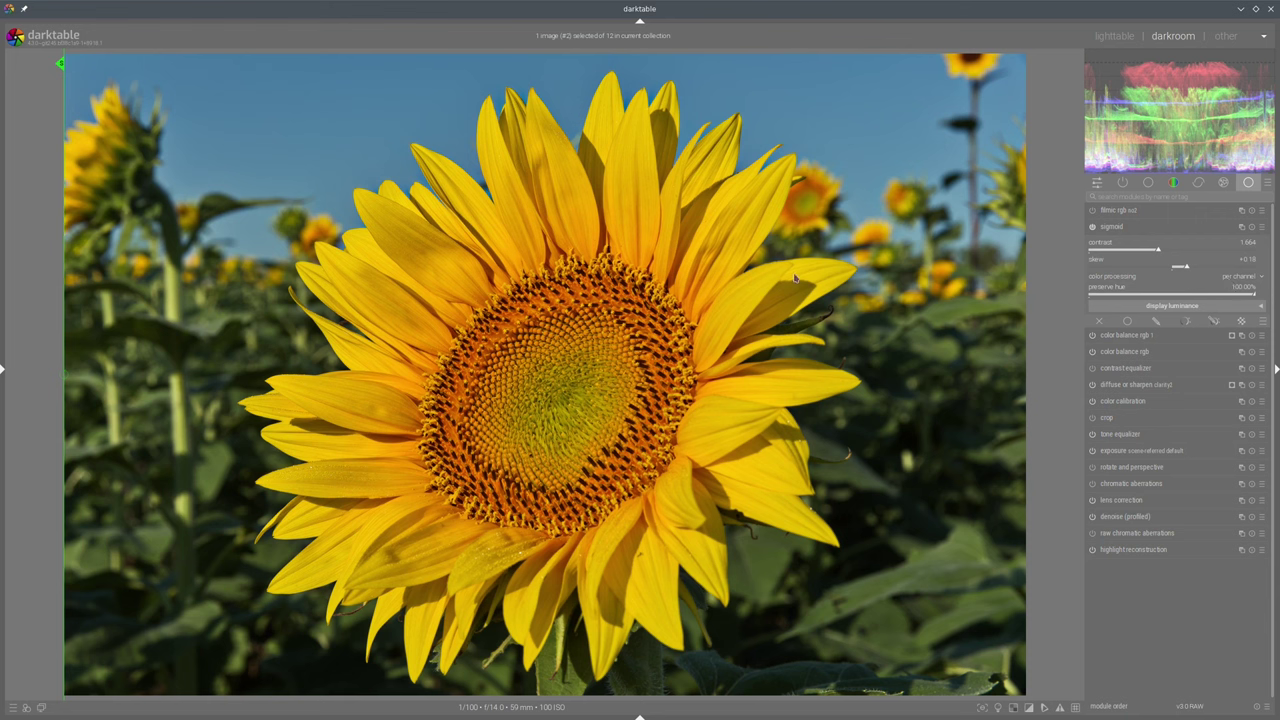
{"action": "left_click", "coordinate": [1251, 284]}
{"action": "left_click", "coordinate": [1250, 292]}
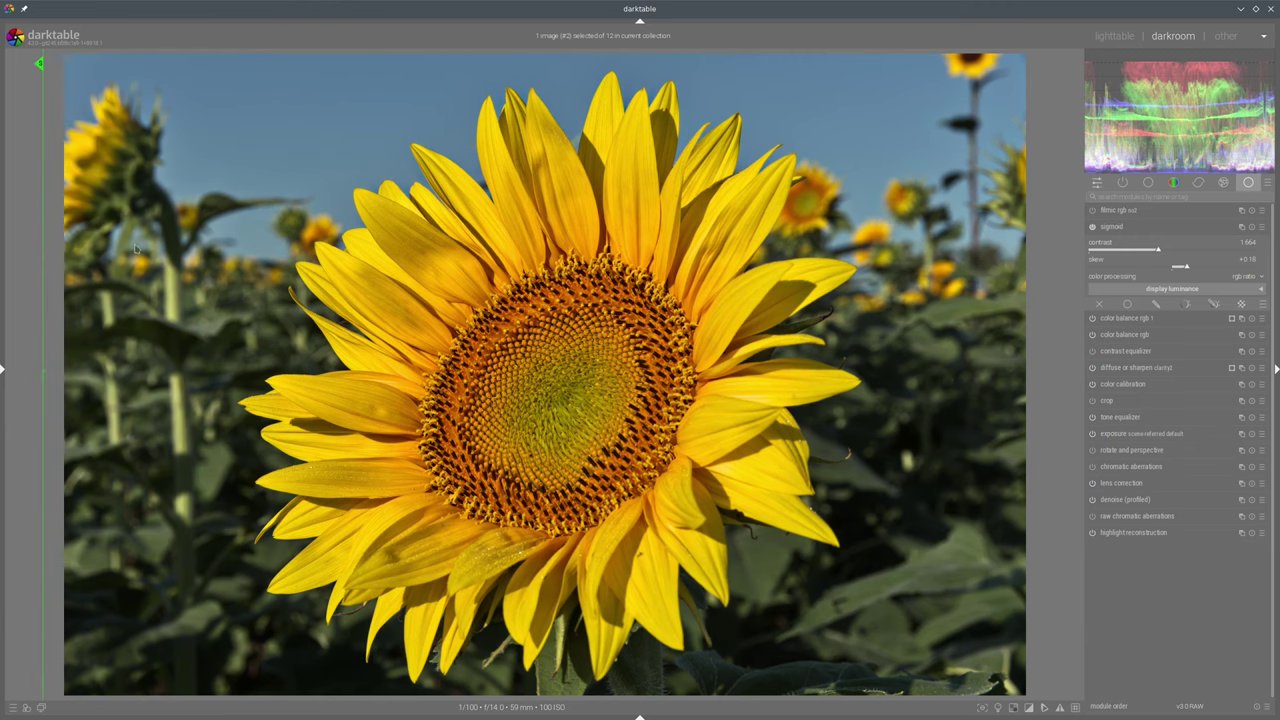
{"action": "left_click", "coordinate": [1256, 278]}
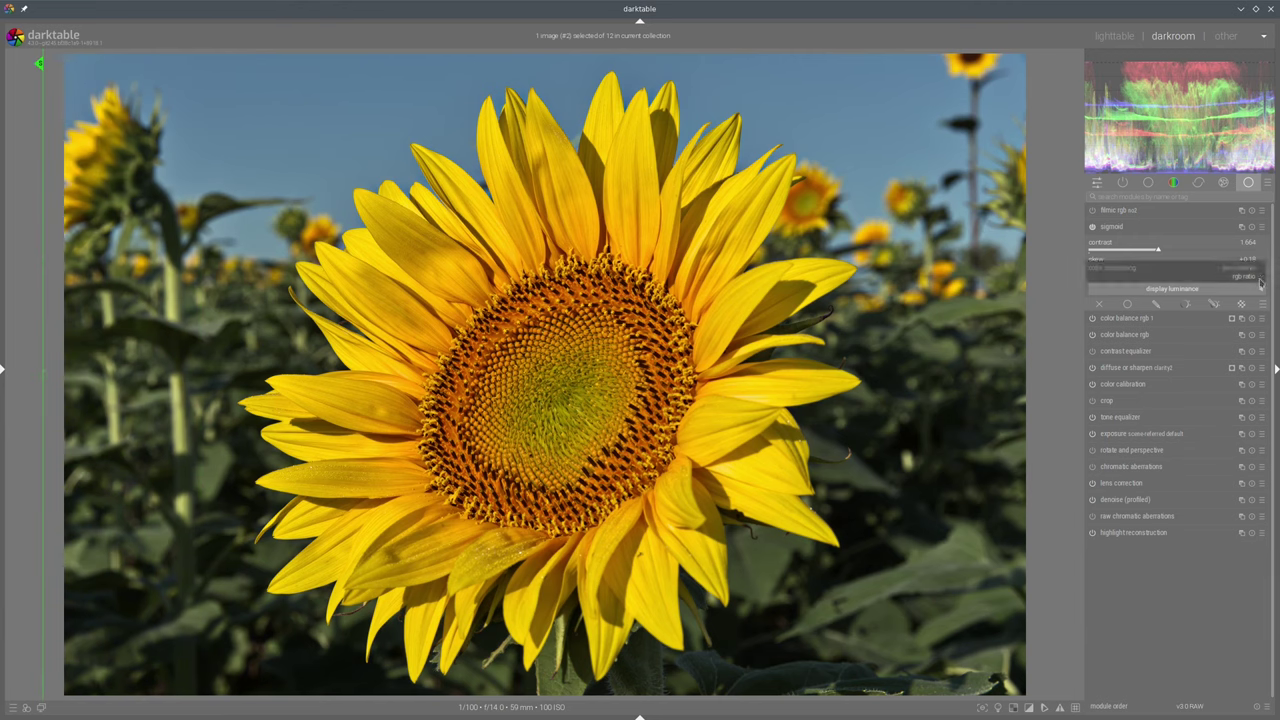
{"action": "left_click", "coordinate": [1252, 269]}
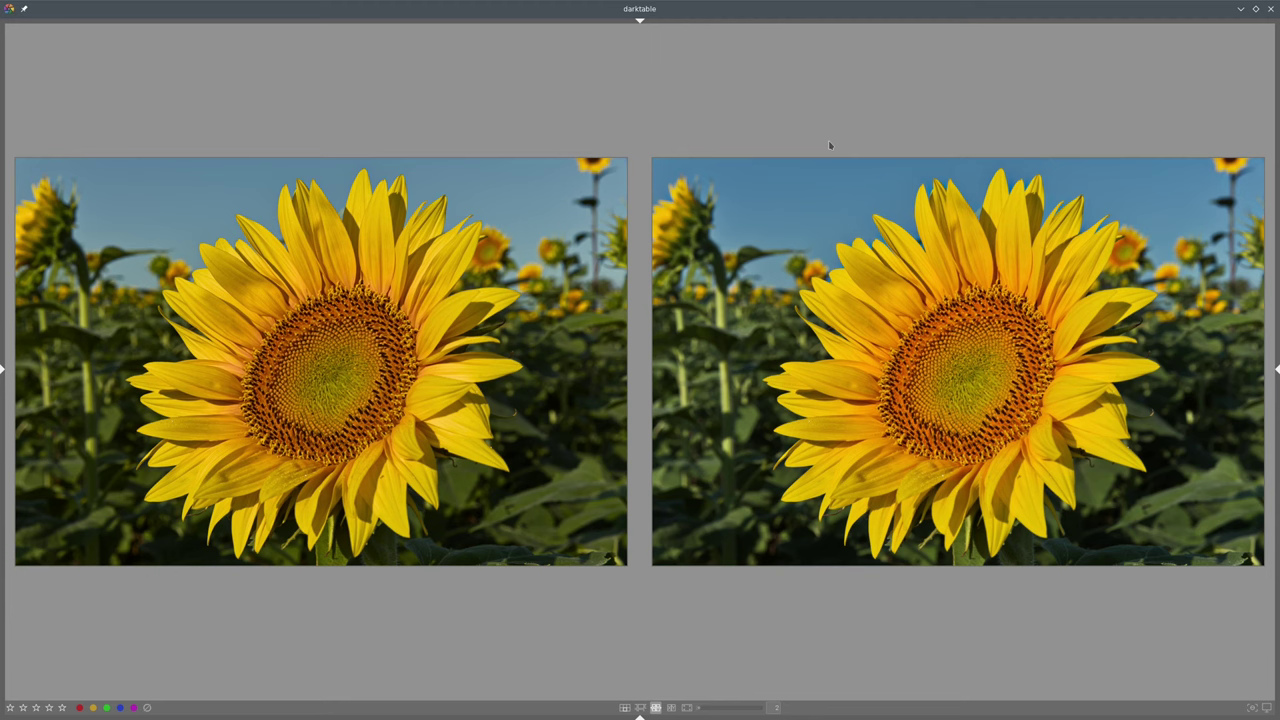
{"action": "mouse_move", "coordinate": [539, 345]}
{"action": "mouse_move", "coordinate": [466, 392]}
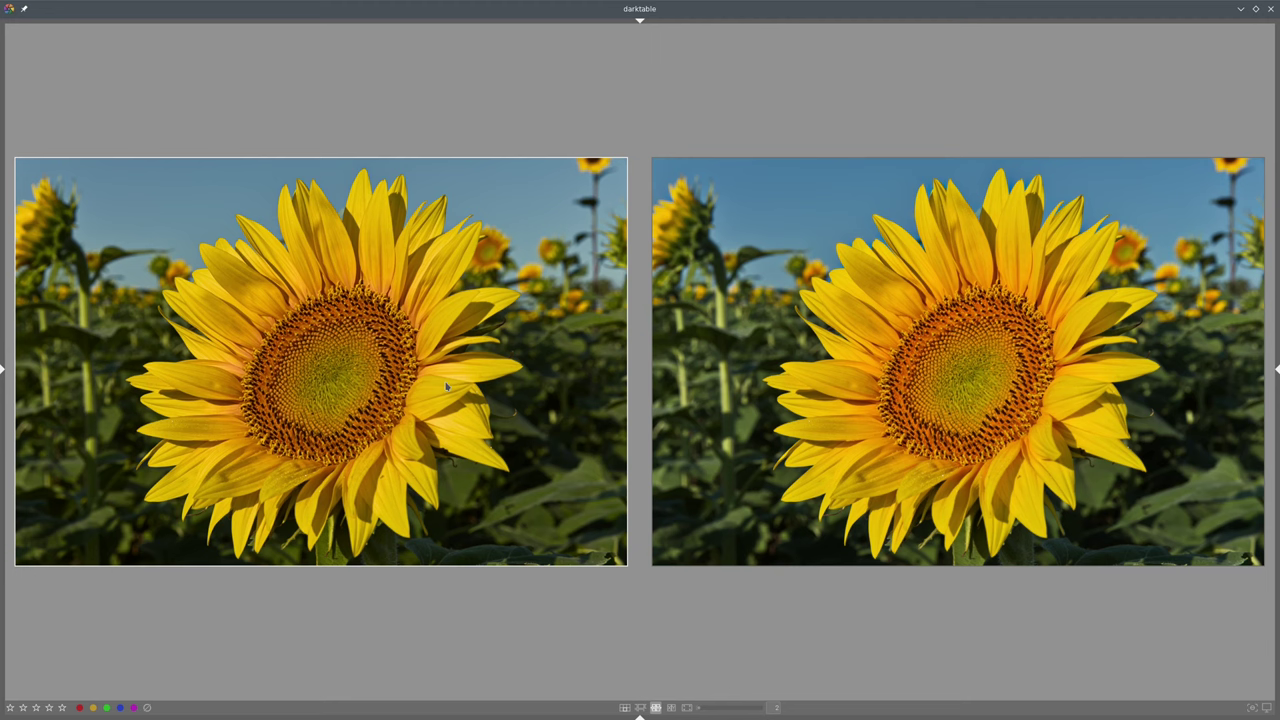
{"action": "mouse_move", "coordinate": [447, 386]}
{"action": "mouse_move", "coordinate": [791, 397]}
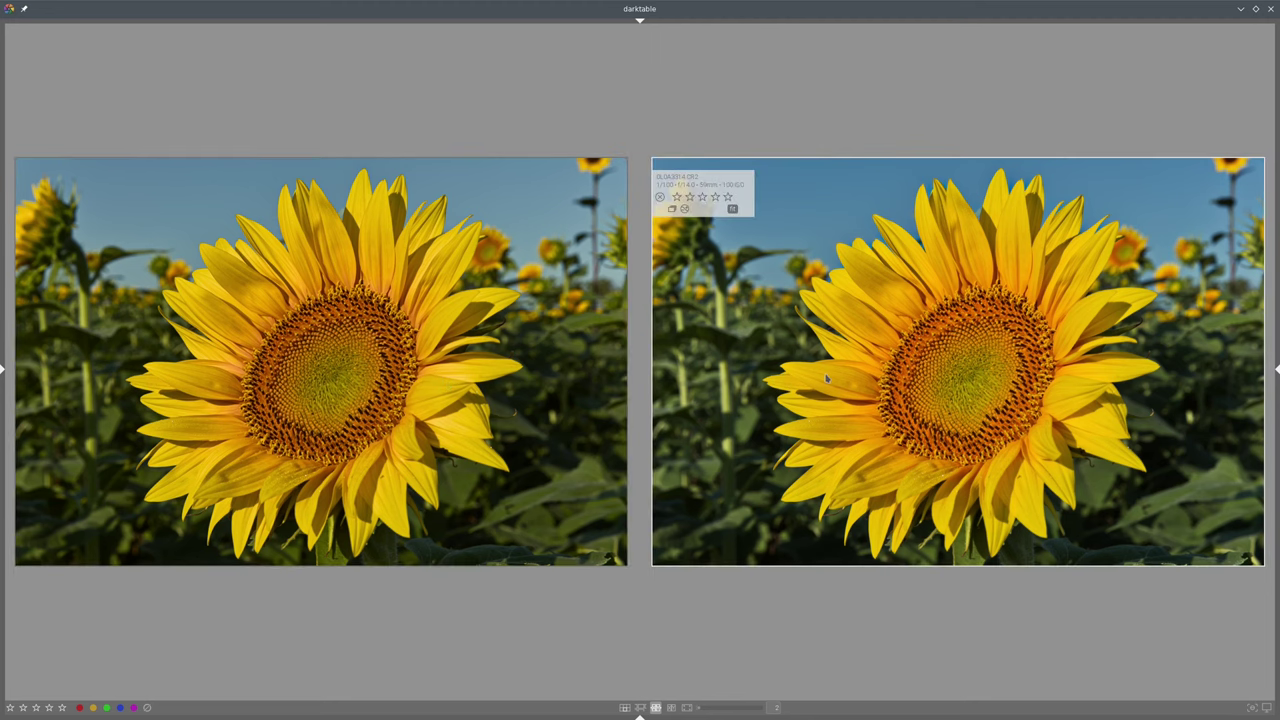